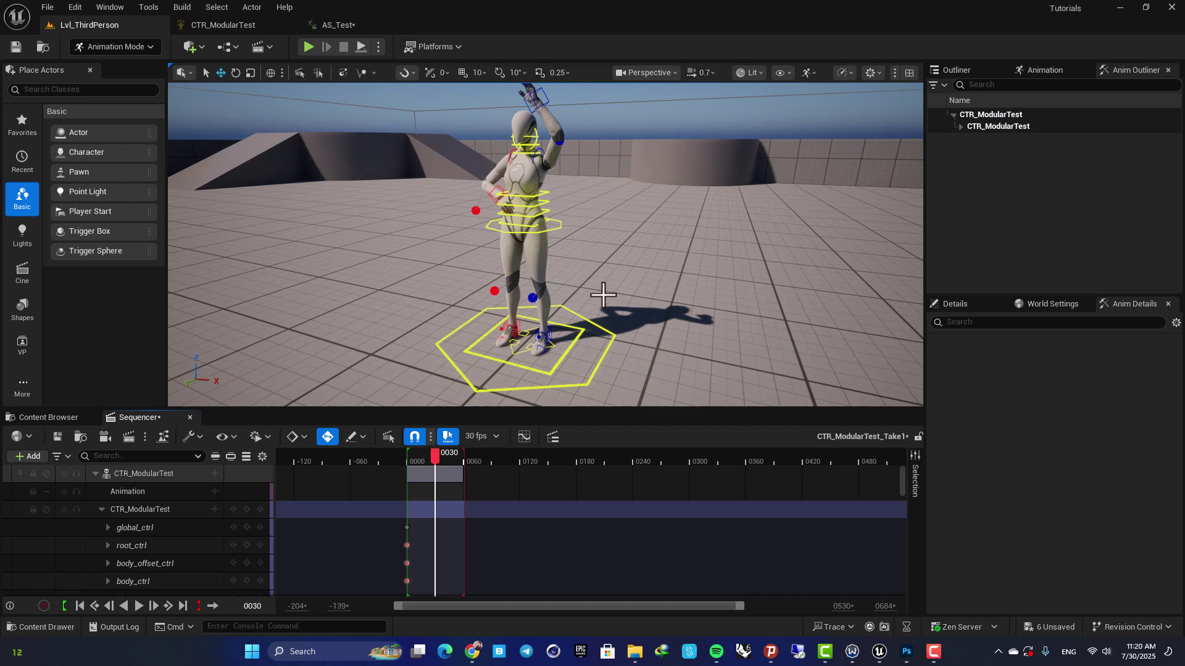
Examine the rigged character in the level from a closer view and scrub its animation to frame 49
right_click_drag(604, 295, 565, 288)
key("s")
key("a")
key("w")
key("d")
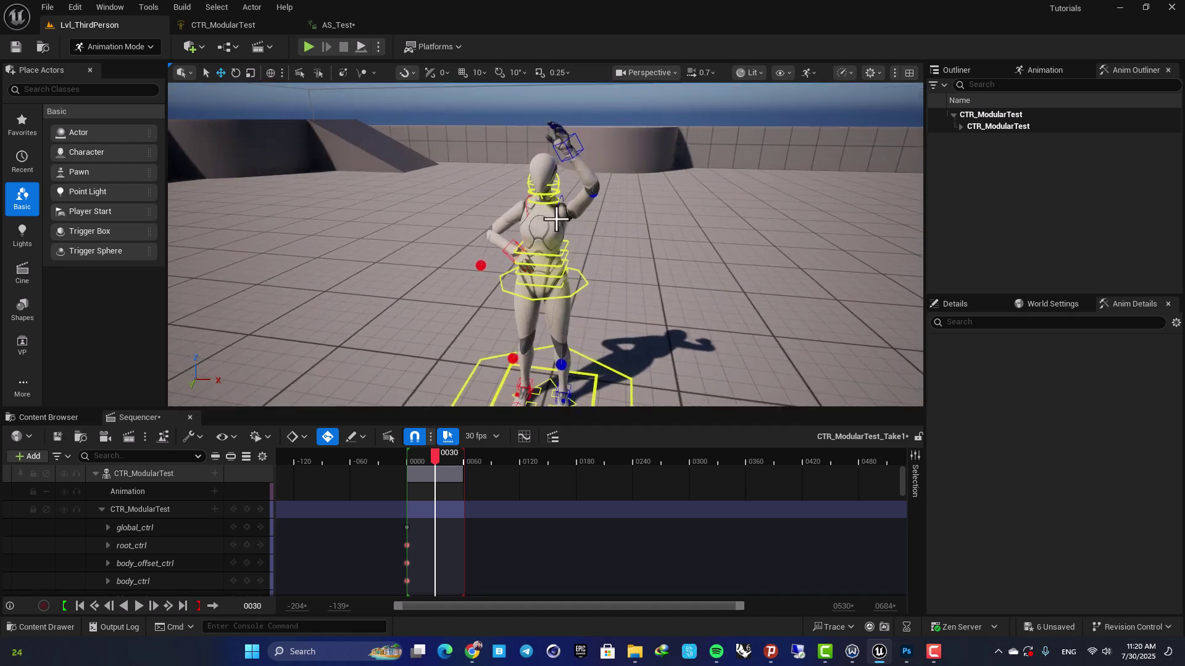
mouse_move(434, 455)
left_mouse_down()
mouse_move(396, 453)
mouse_move(462, 456)
mouse_move(407, 460)
mouse_move(453, 458)
left_mouse_up()
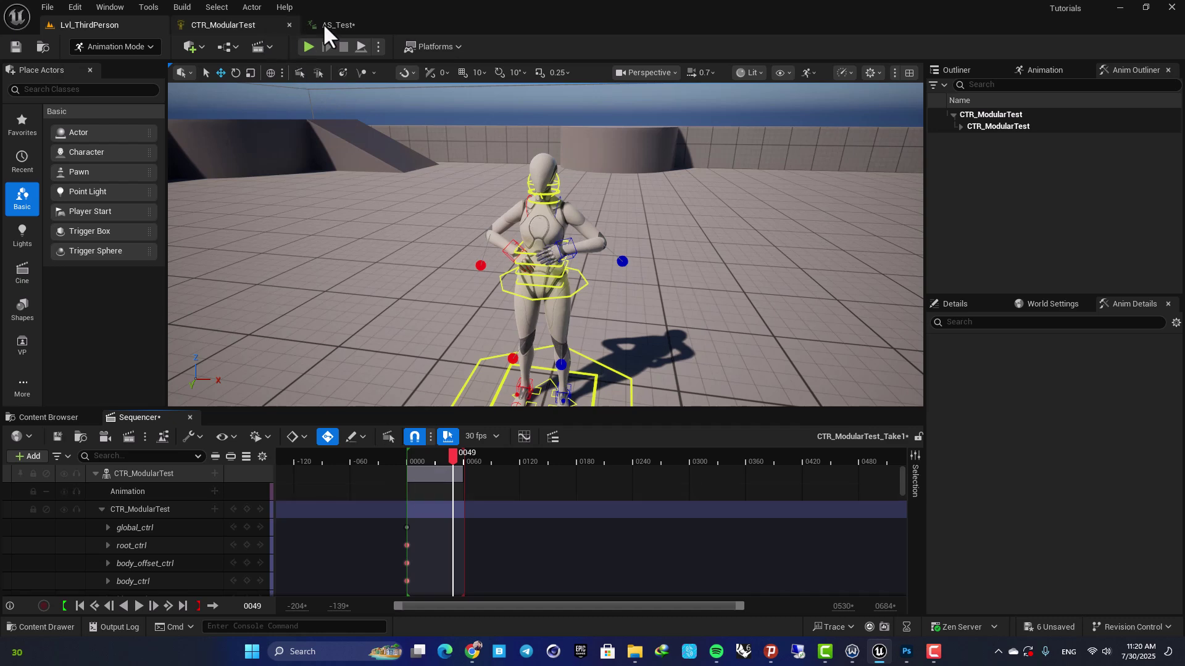
View the AS_Test animation, and close both the AS_Test and CTR_ModularTest editors
left_click(325, 25)
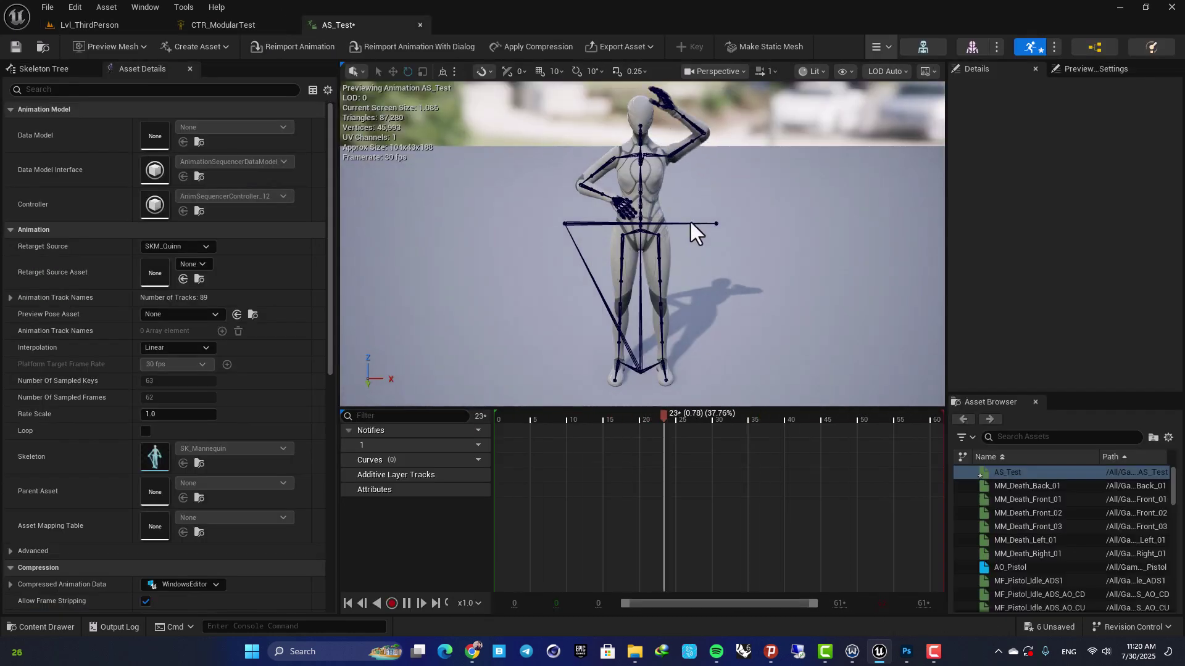
middle_click(390, 28)
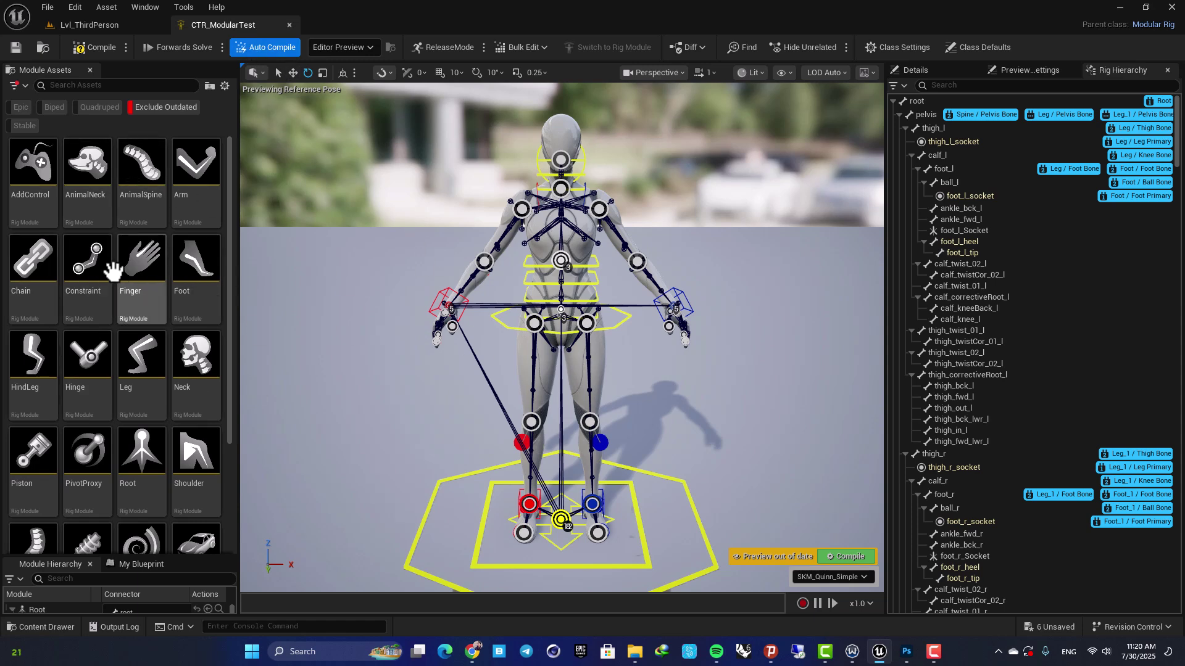
middle_click(228, 22)
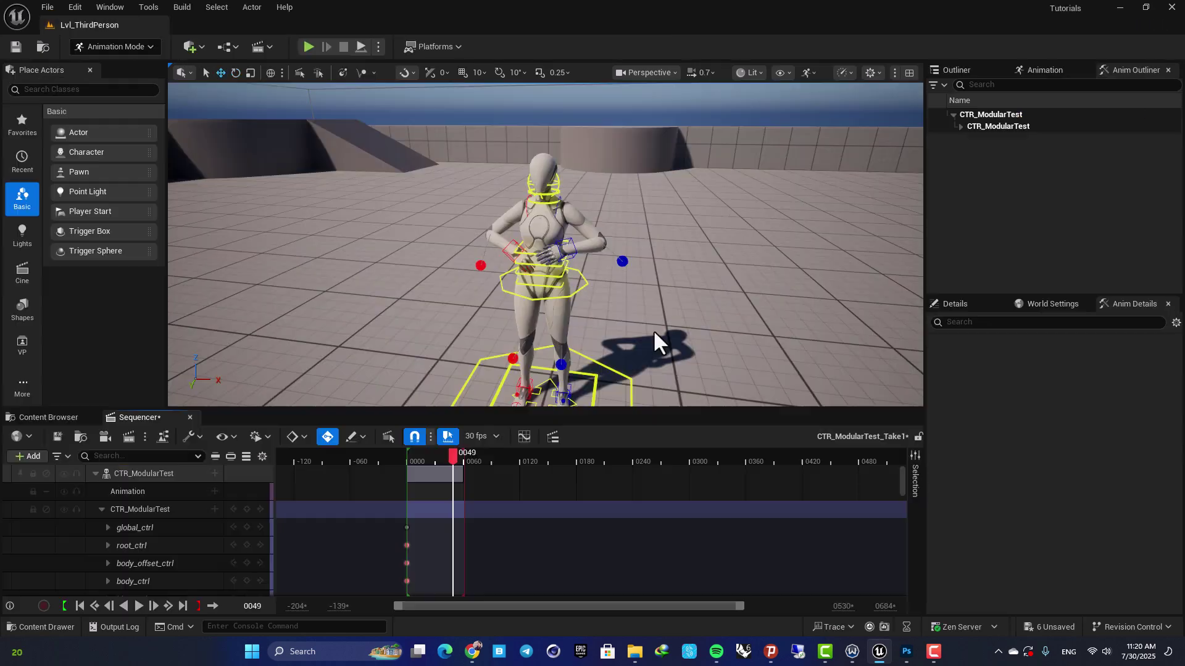
right_click_drag(599, 329, 495, 212)
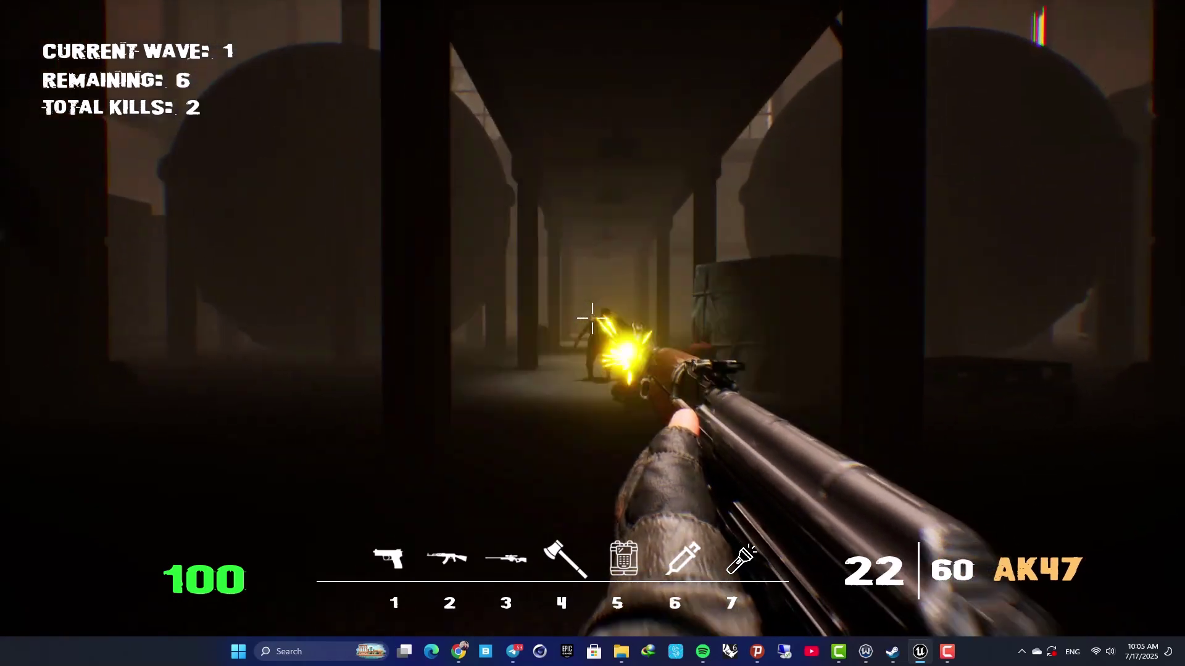
left_click(592, 318)
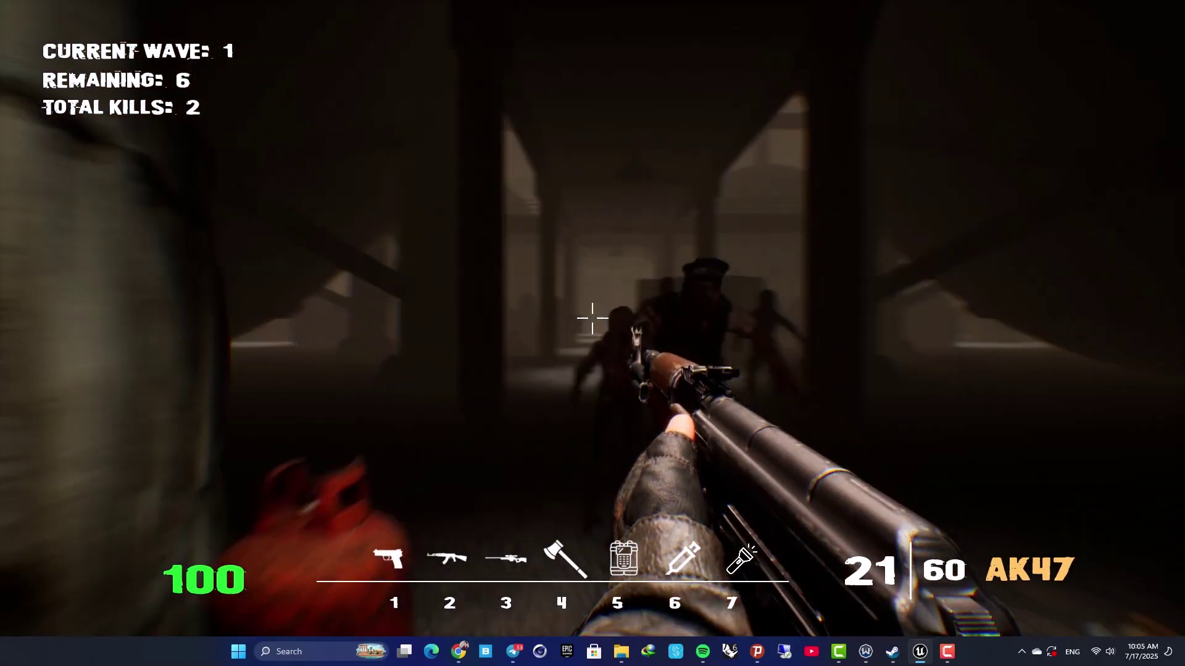
key("1")
left_click(592, 319)
left_click(593, 319)
left_click(592, 318)
left_click(593, 318)
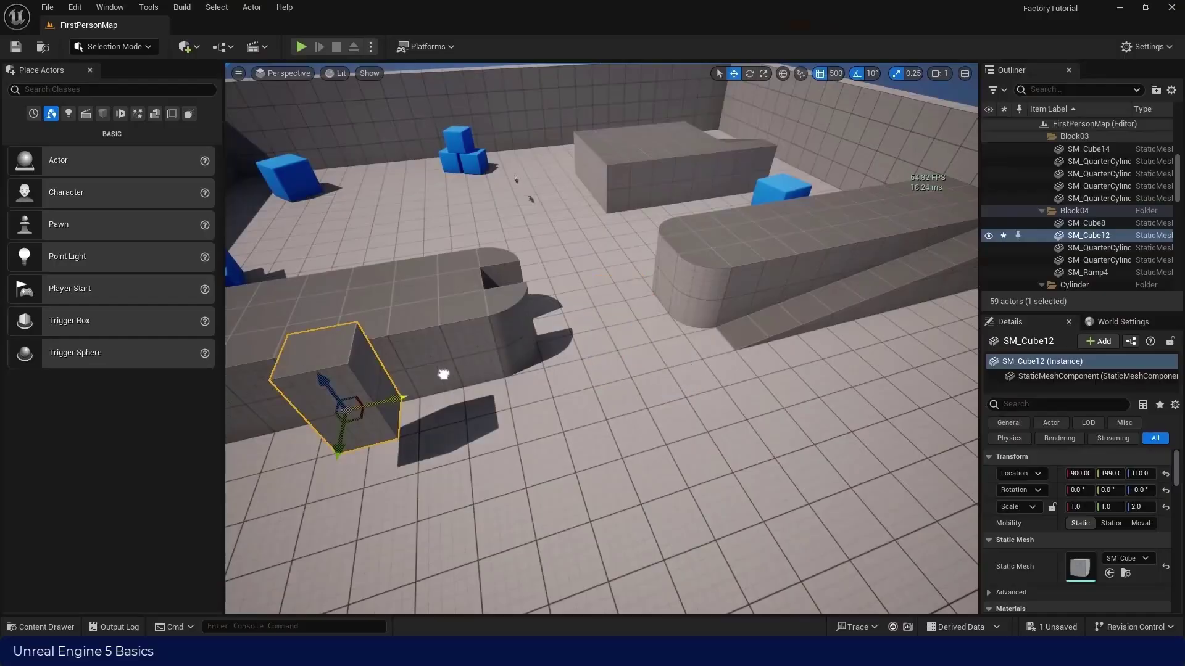
left_click_drag(445, 373, 577, 372)
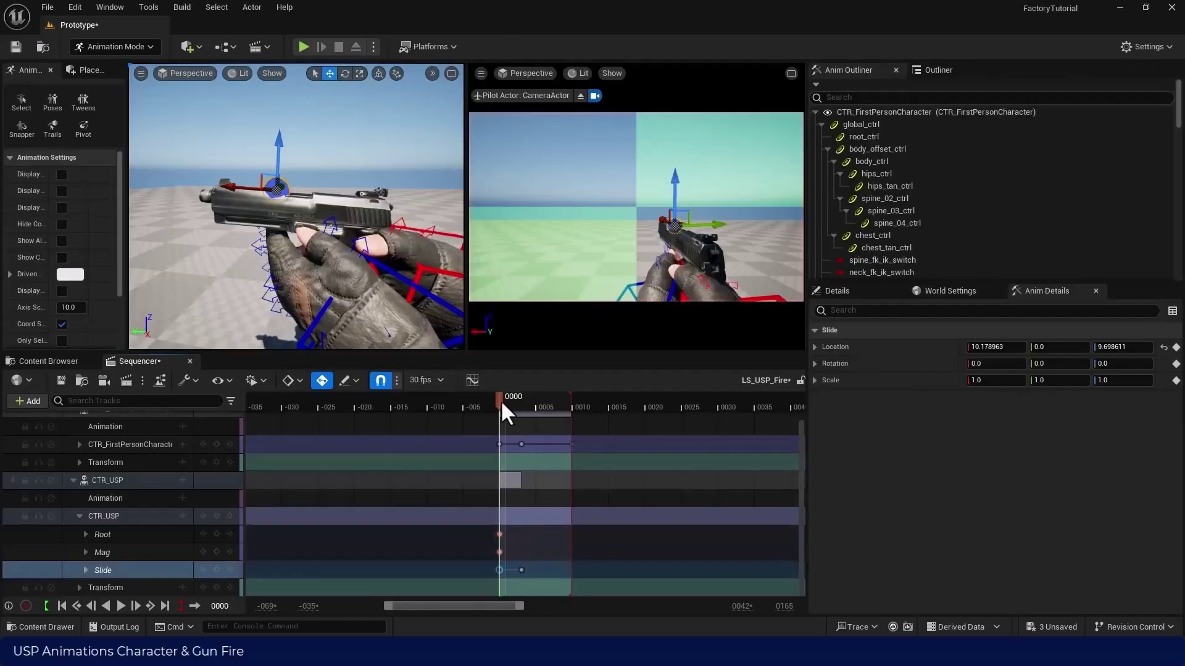
mouse_move(501, 400)
left_mouse_down()
mouse_move(574, 407)
mouse_move(500, 416)
left_mouse_up()
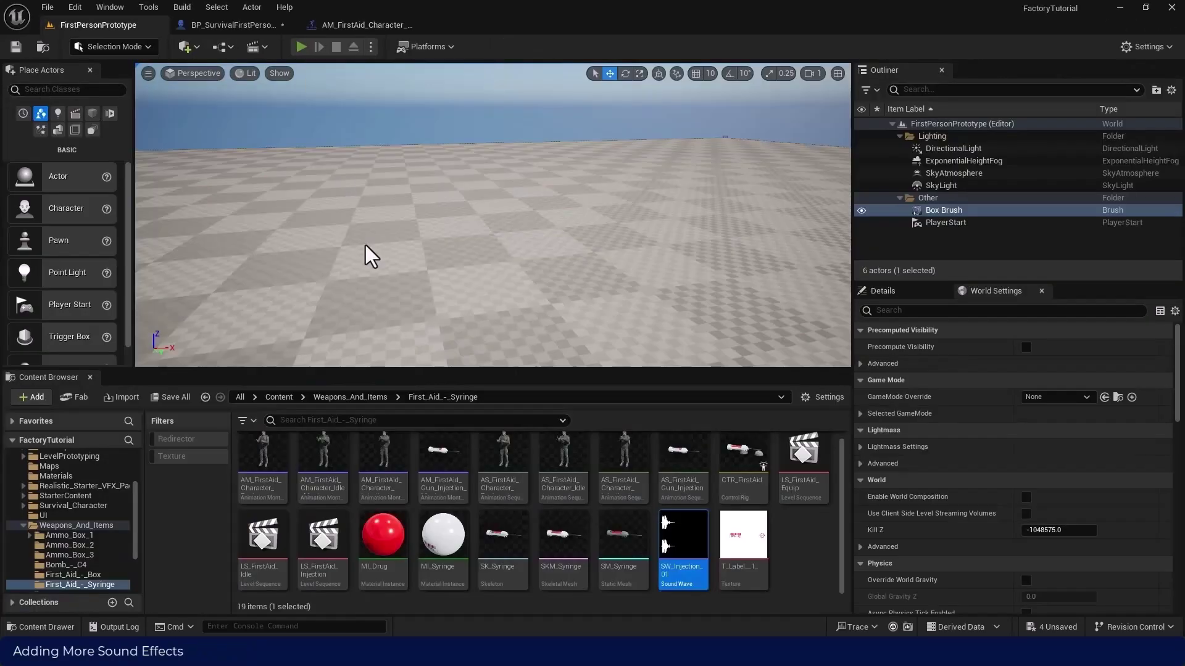
key("alt+p")
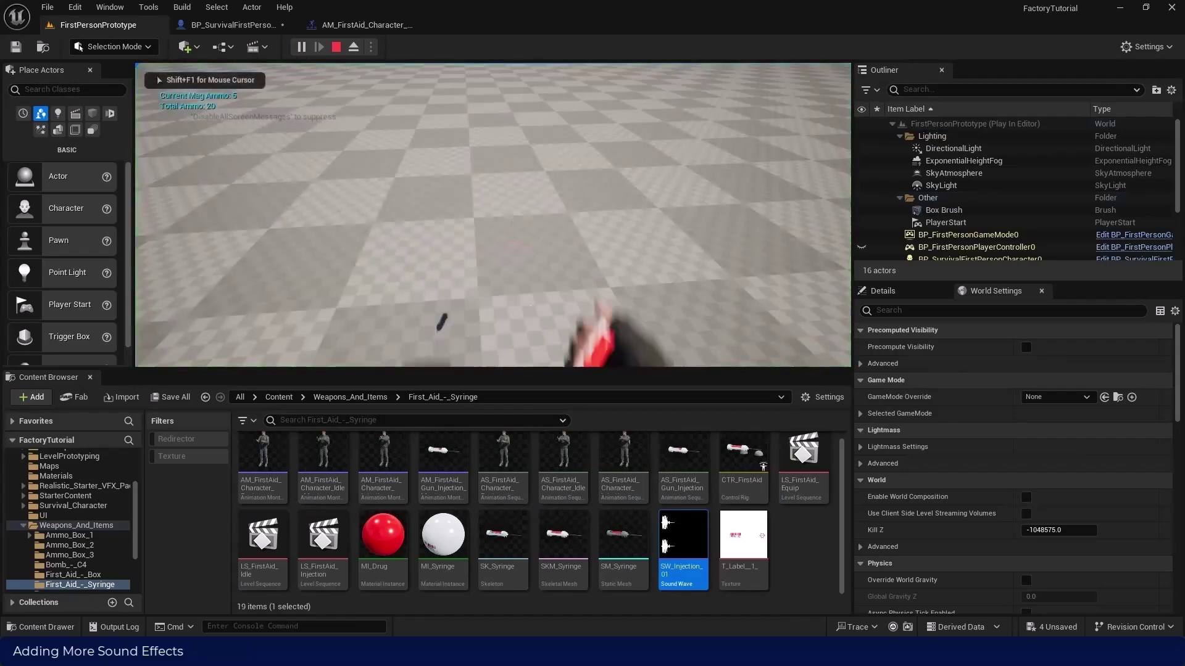
key("F11")
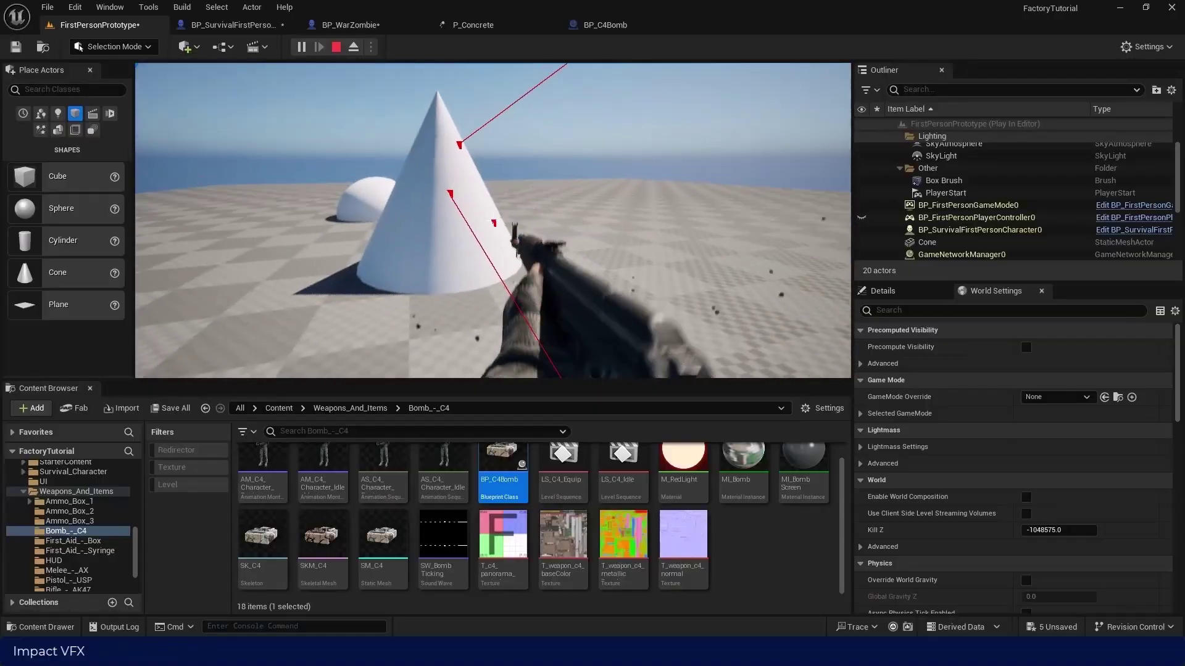
key("a")
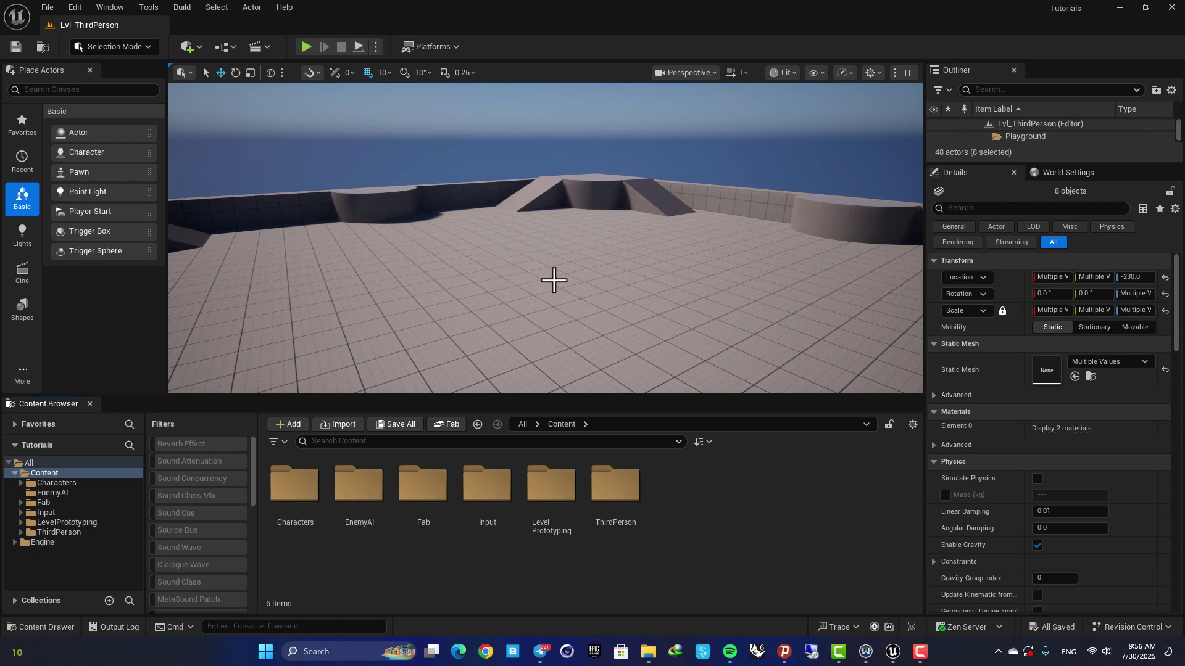
Create a Control Rig asset in the Content folder with ModularRig as its parent rig
right_click_drag(476, 293, 537, 278)
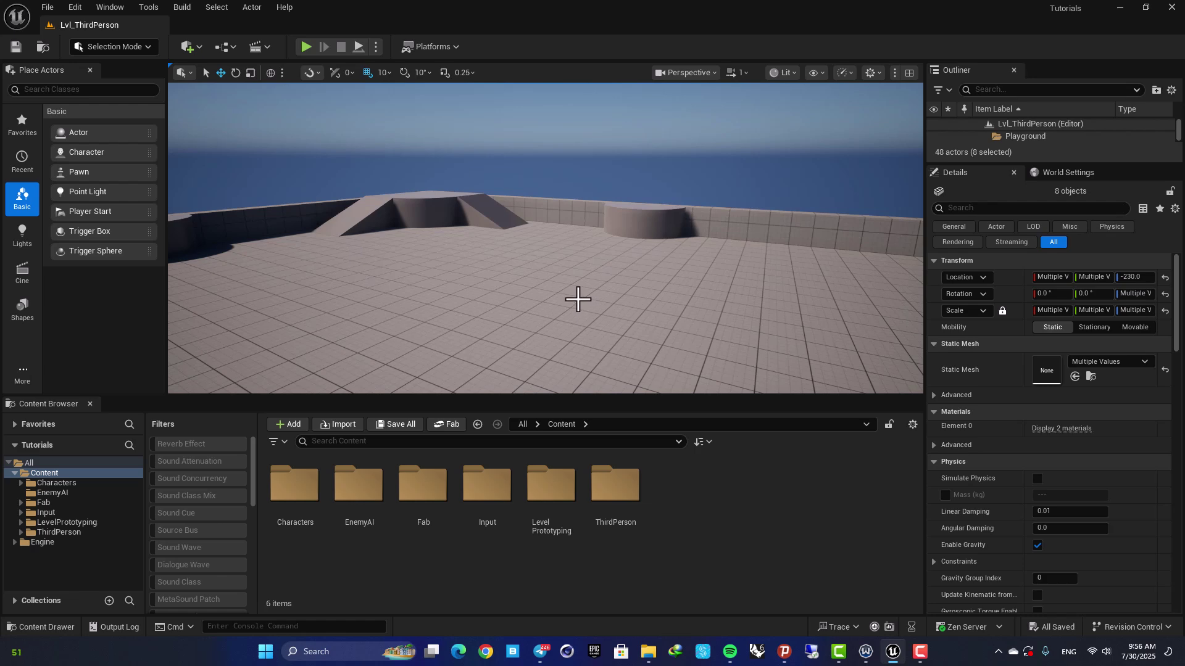
right_click(685, 479)
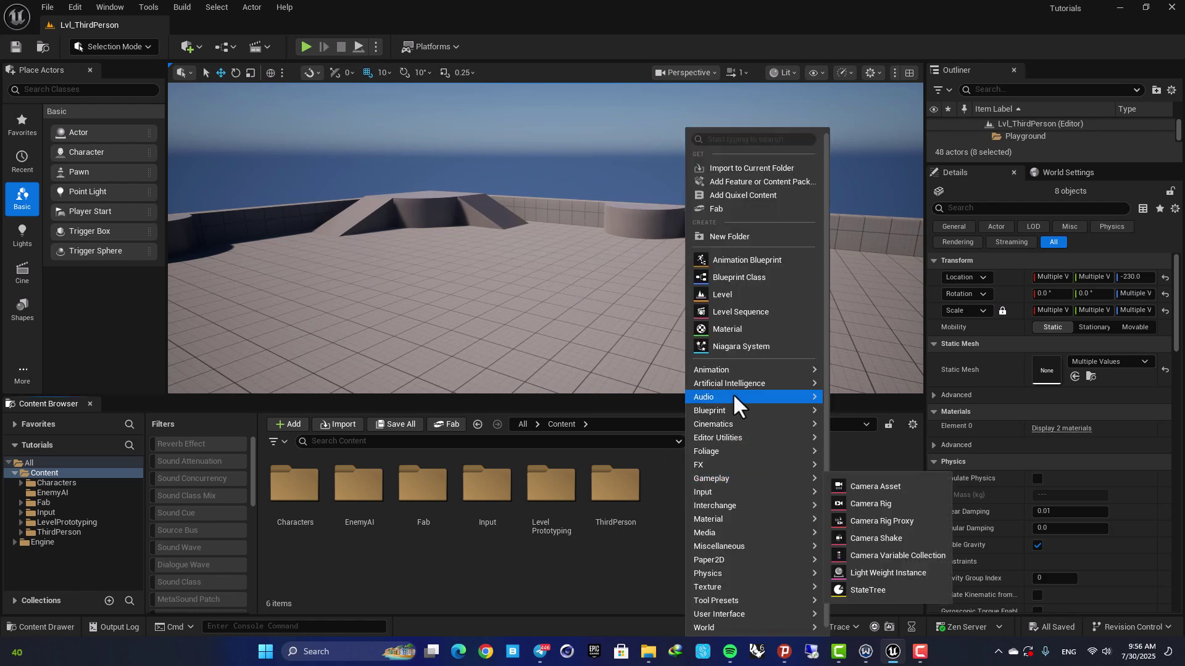
mouse_move(747, 532)
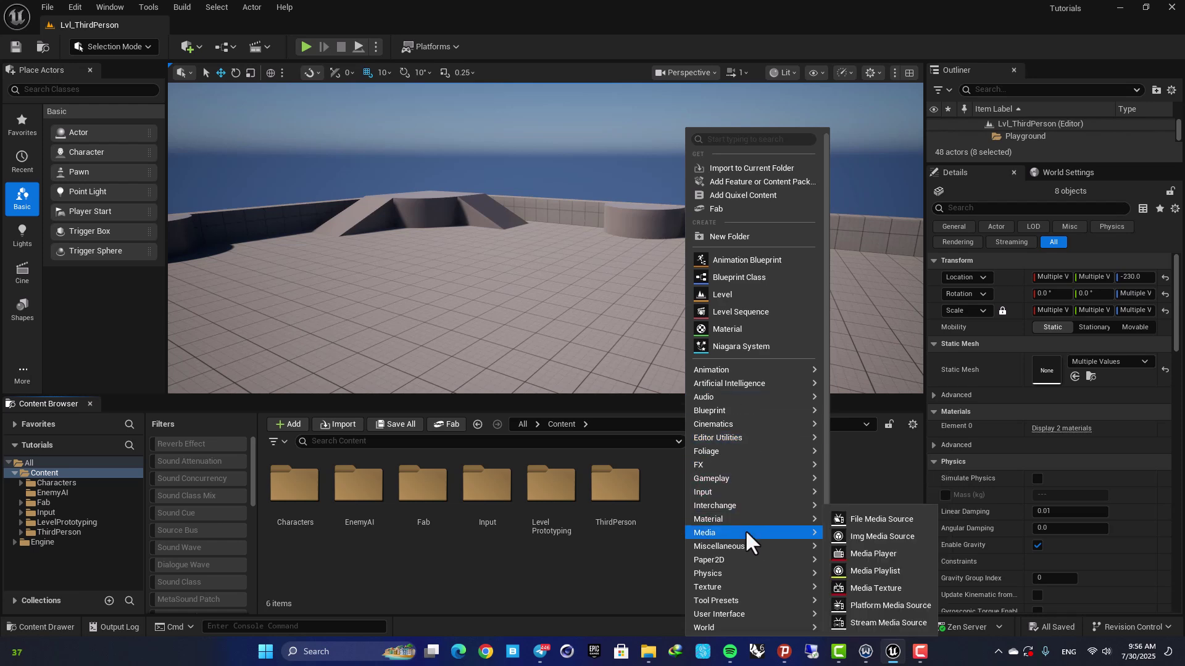
type("cont")
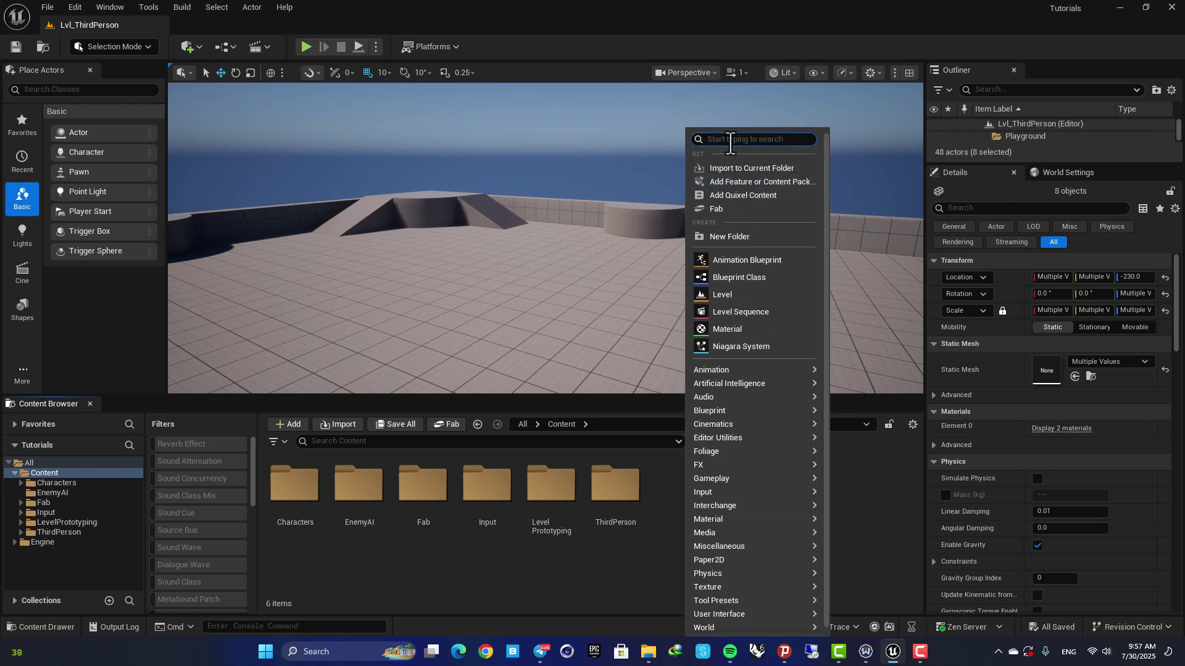
left_click(730, 143)
type("contro")
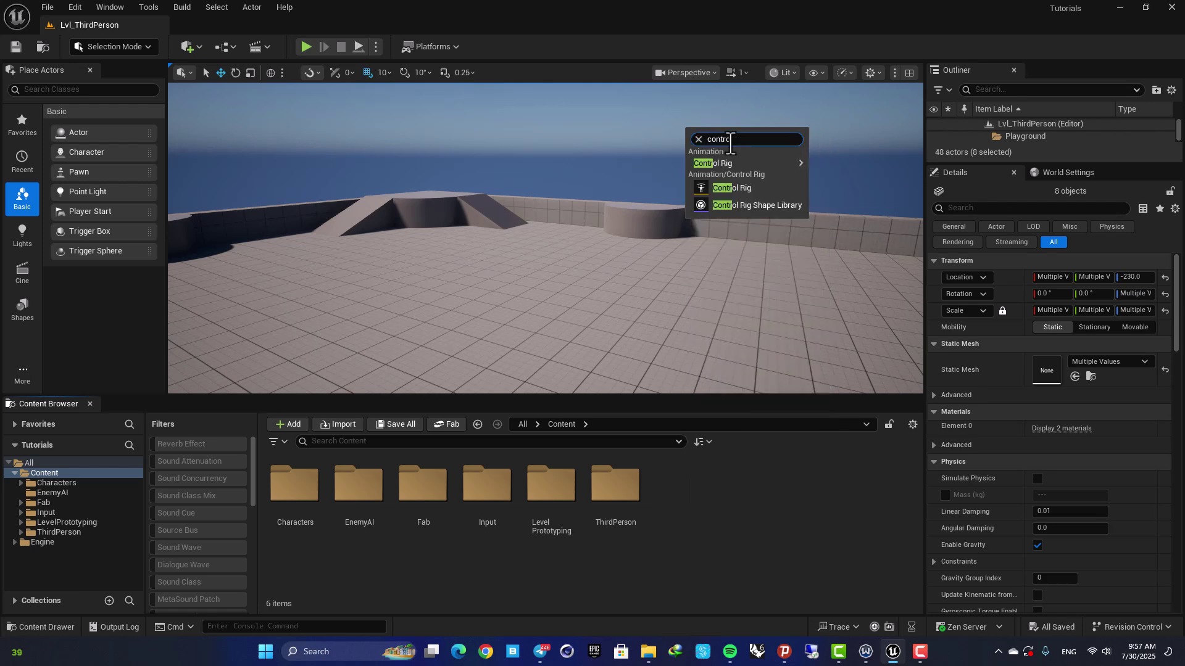
type("l")
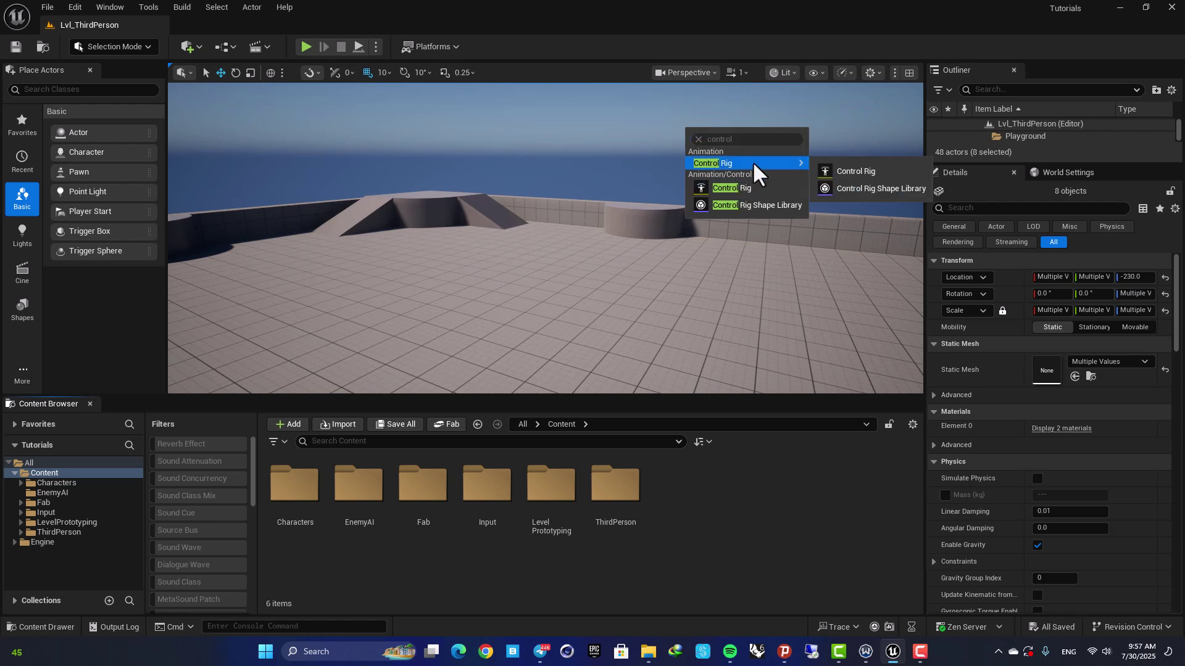
left_click(732, 187)
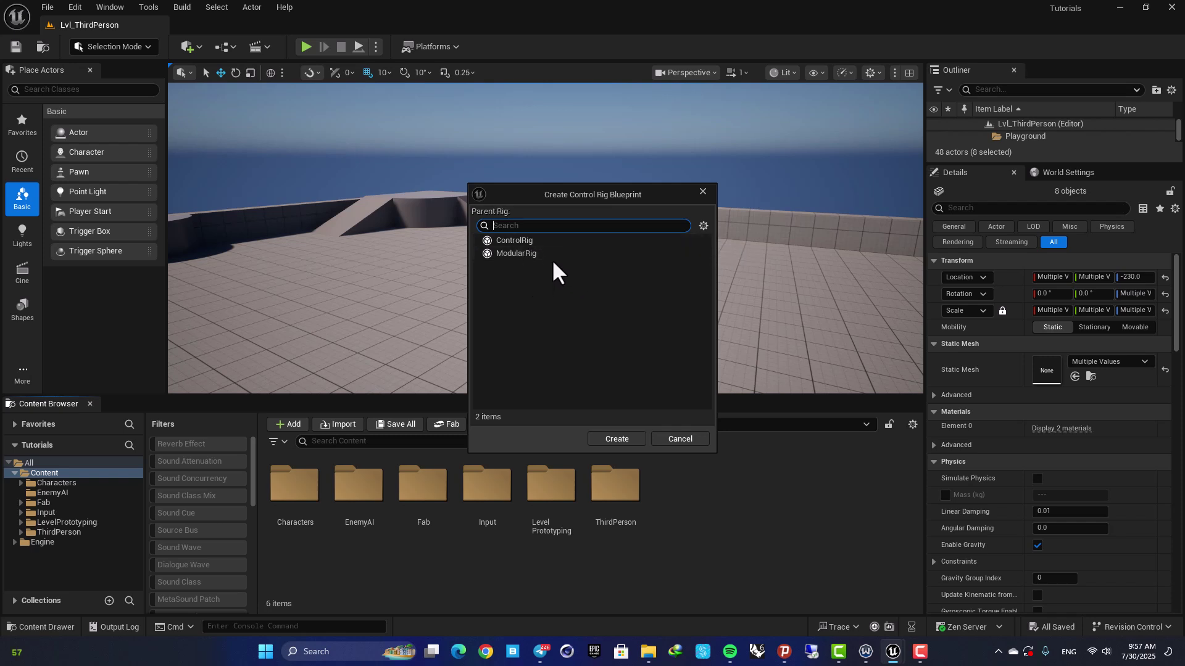
left_click(509, 240)
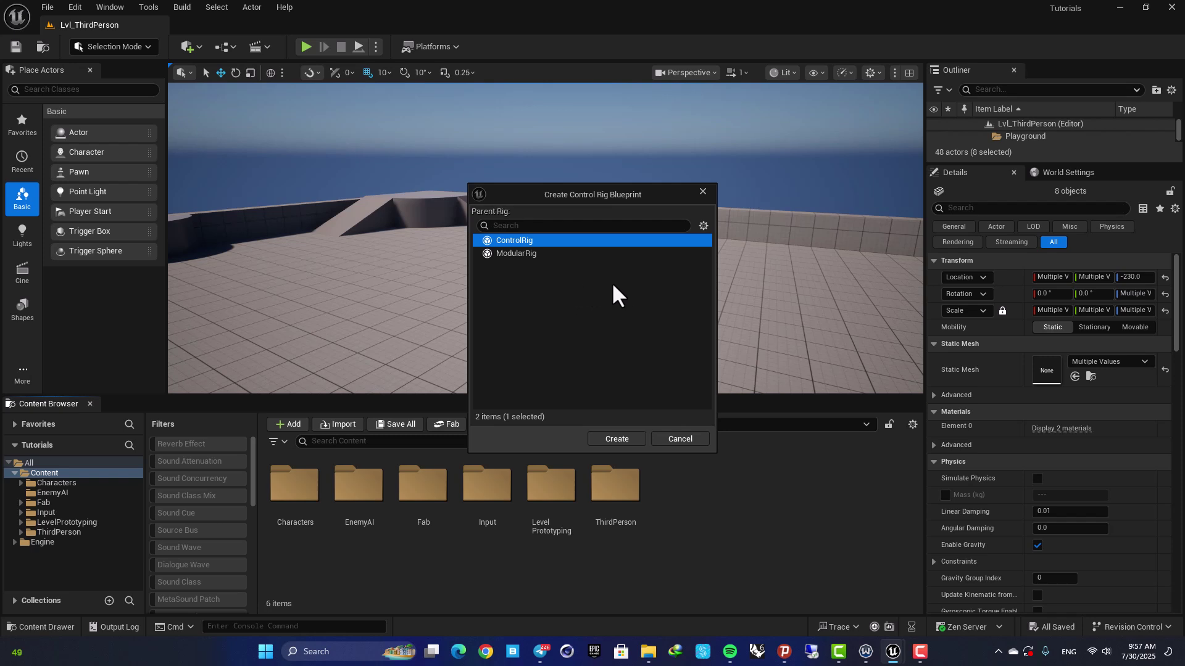
left_click(535, 253)
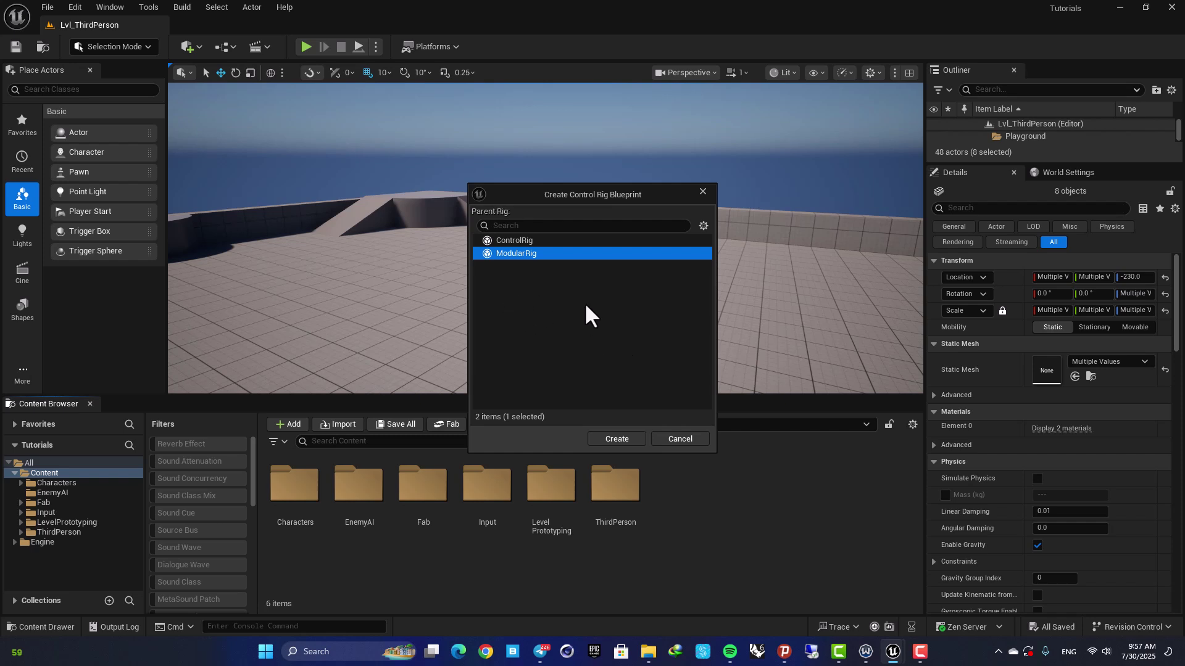
left_click(614, 439)
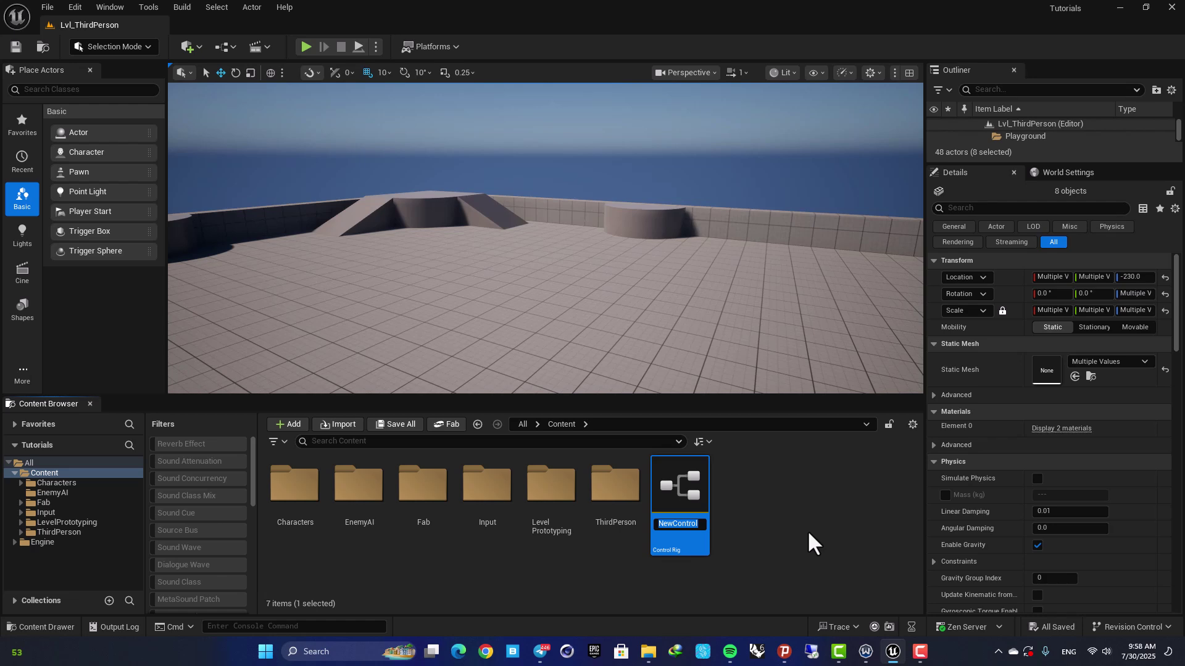
Name the new control rig CTR_ModularTest and open it for editing
type("CTR_m")
key("BackSpace")
type("ModularTest")
key("Return")
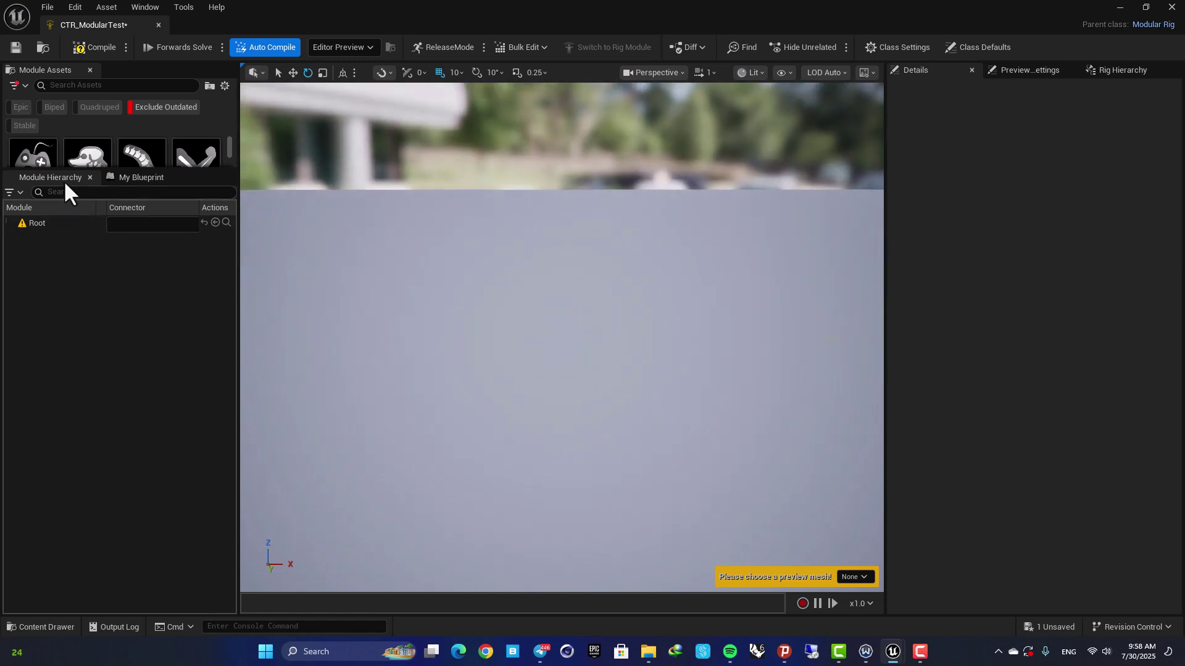
Enlarge the module assets area above the module hierarchy and look through the available rig modules
left_click_drag(59, 177, 62, 575)
scroll(111, 218, "down", 3)
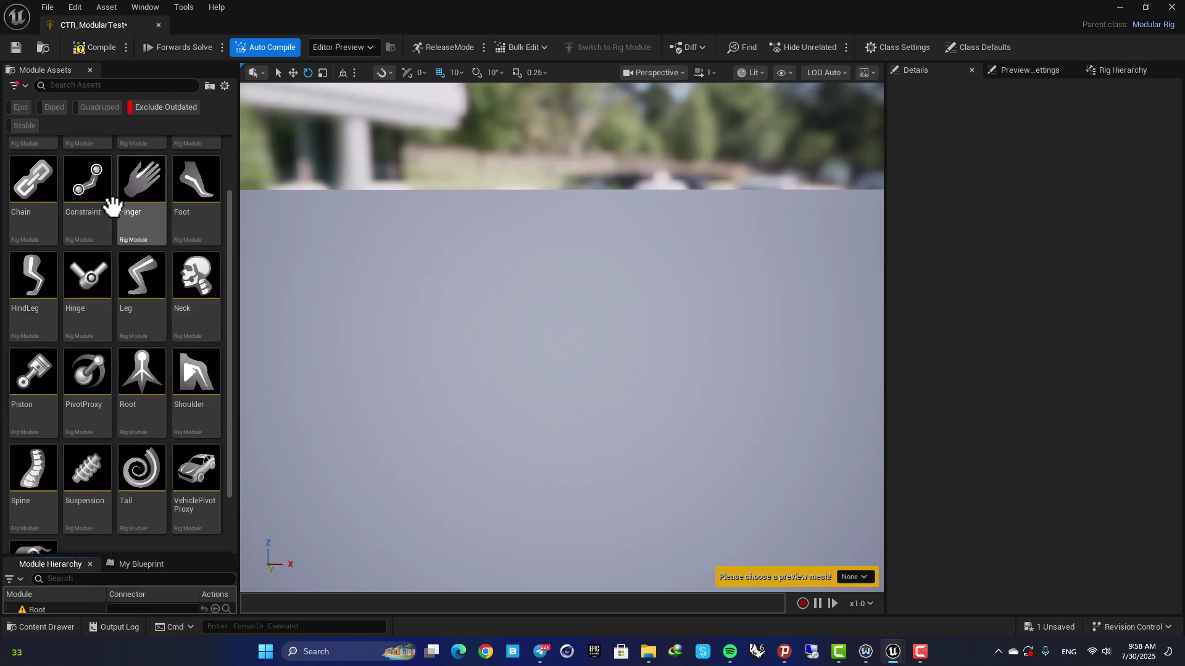
scroll(111, 218, "down", 2)
right_click_drag(513, 319, 511, 259)
Import the bone hierarchy from the SKM_Quinn_Simple mesh into the rig and inspect the character up close
left_click(1089, 70)
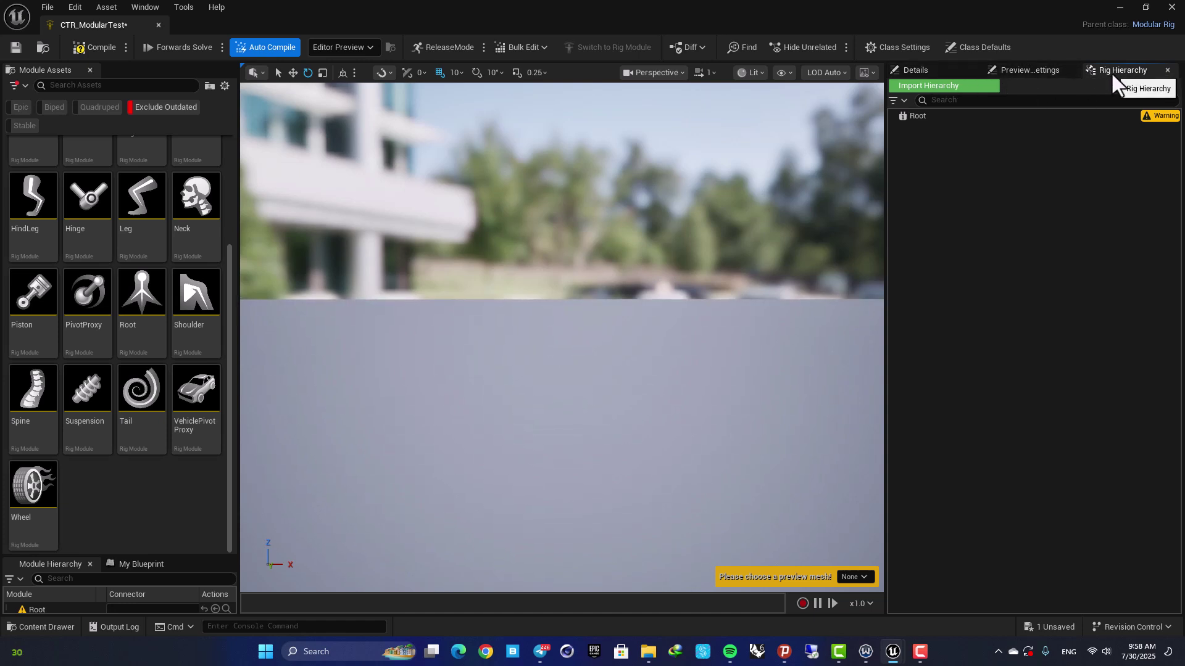
left_click(921, 86)
left_click(682, 339)
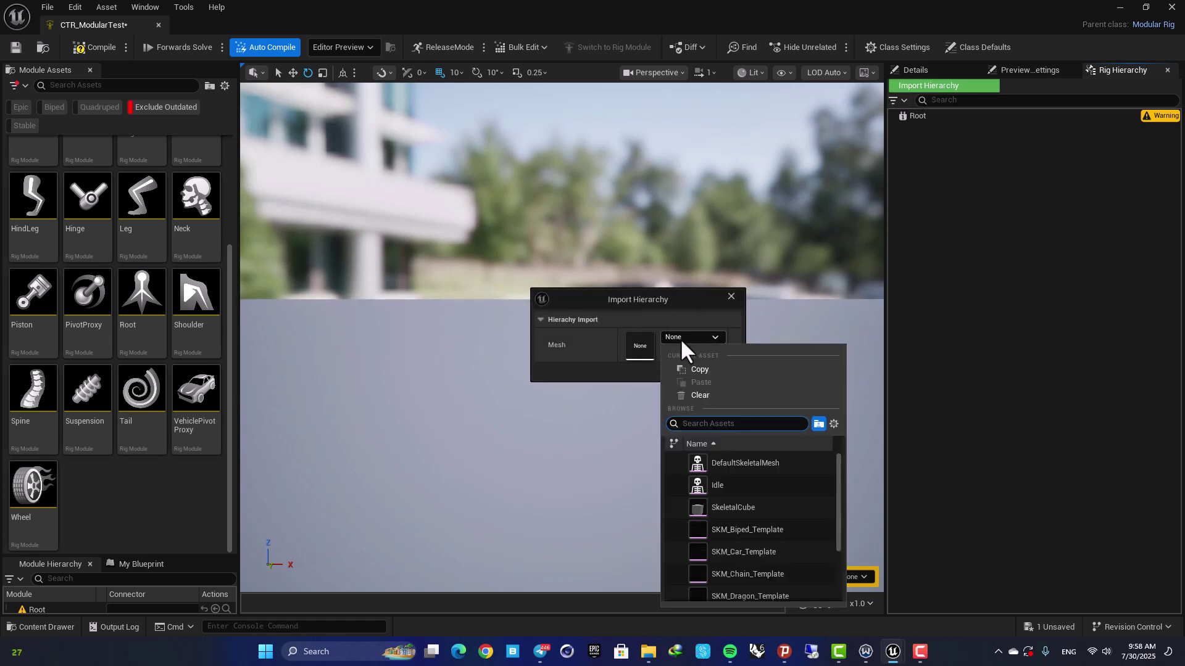
scroll(749, 487, "down", 2)
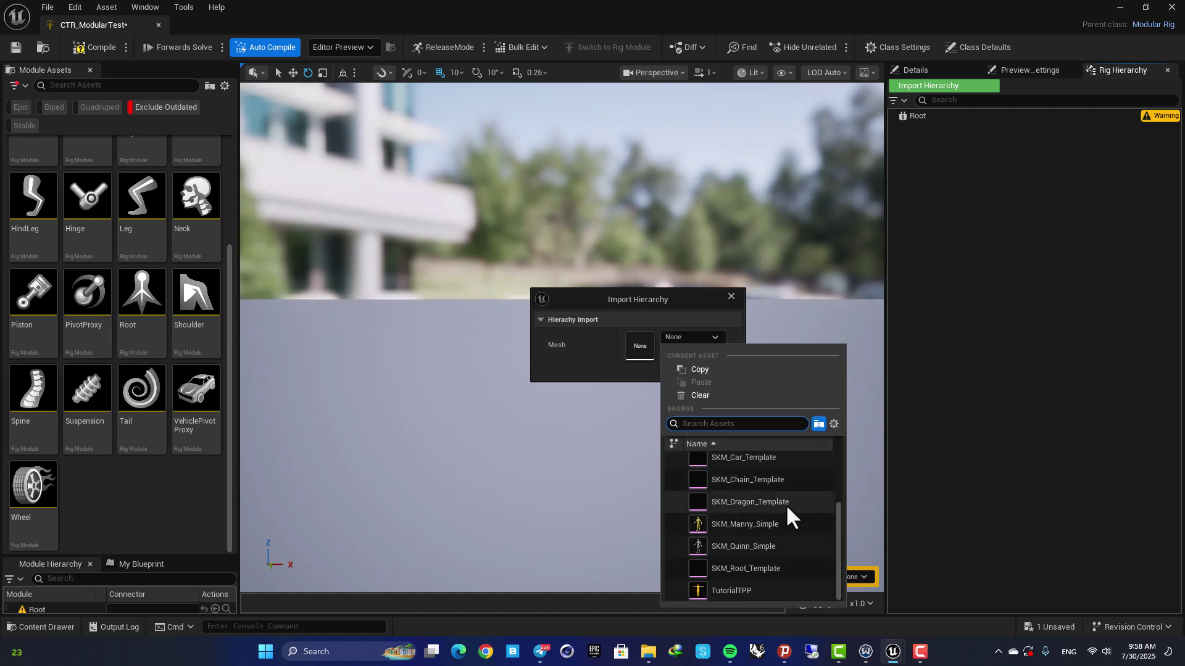
mouse_move(780, 512)
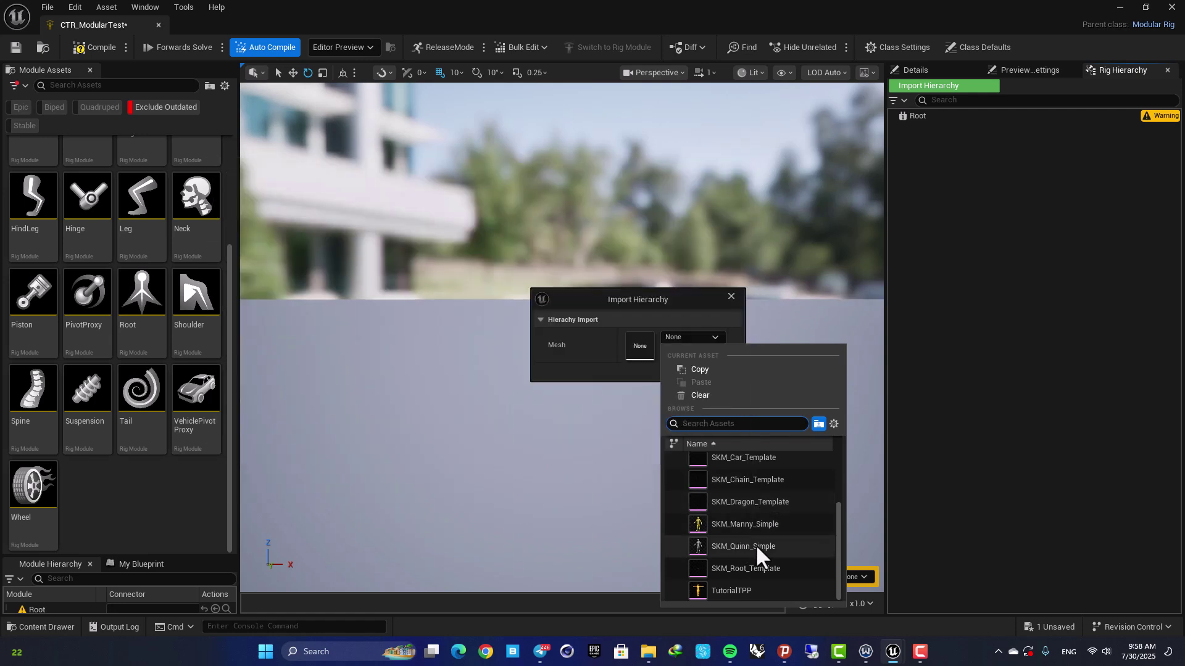
mouse_move(772, 547)
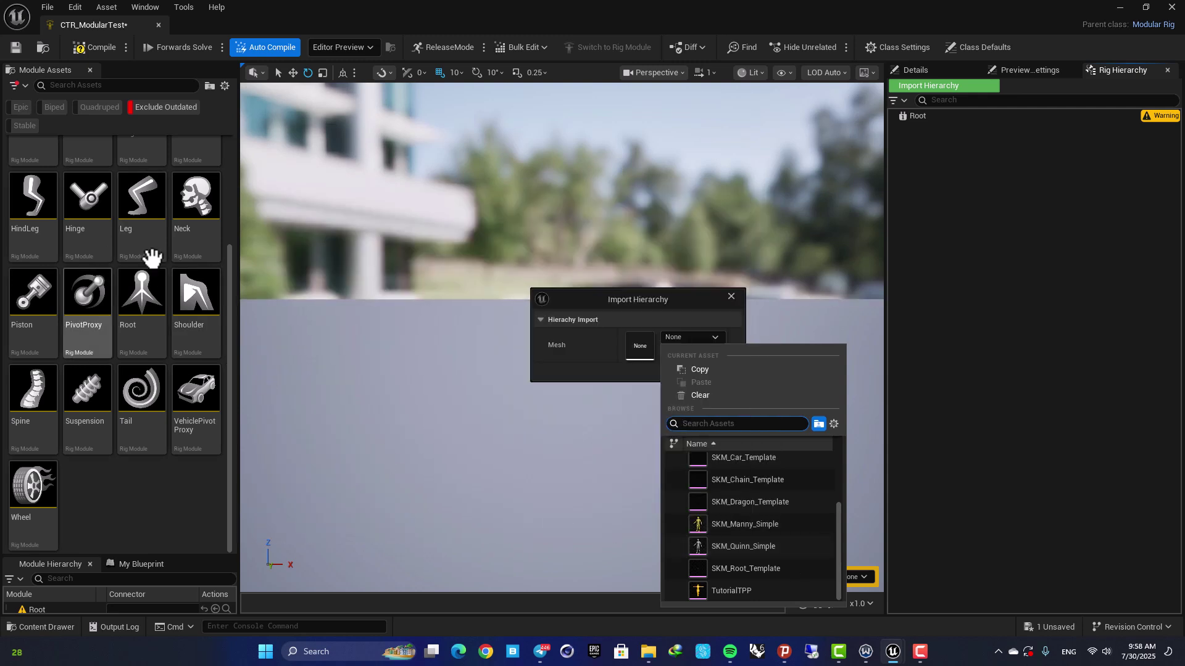
scroll(103, 256, "up", 2)
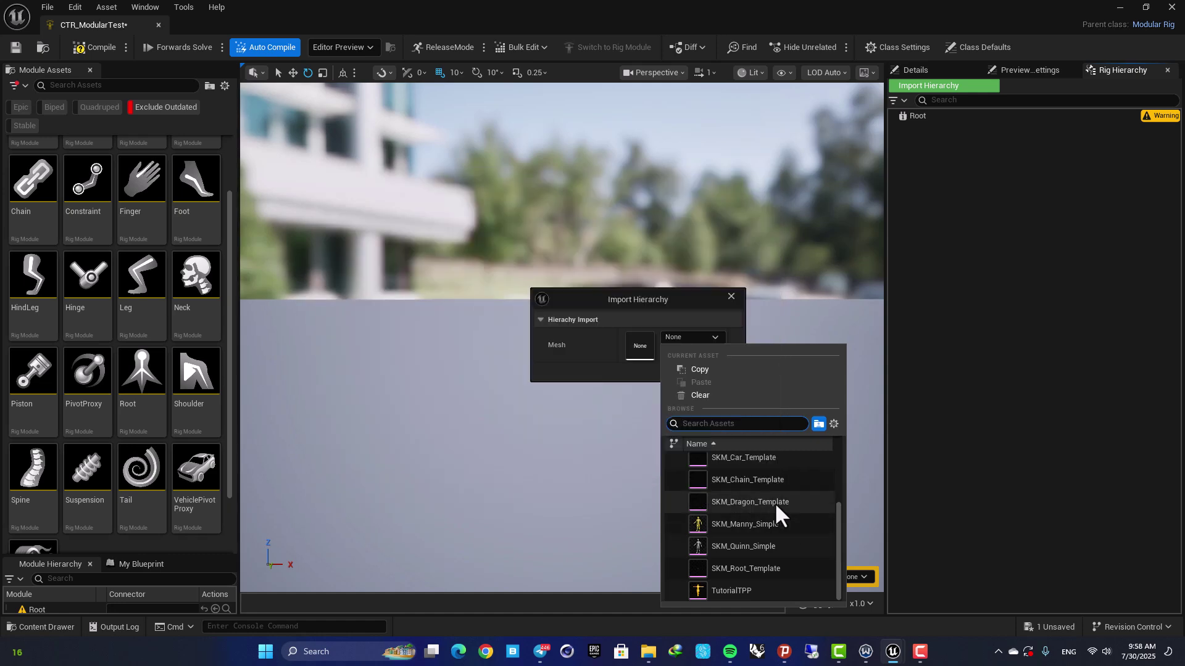
scroll(776, 500, "up", 3)
scroll(779, 496, "down", 4)
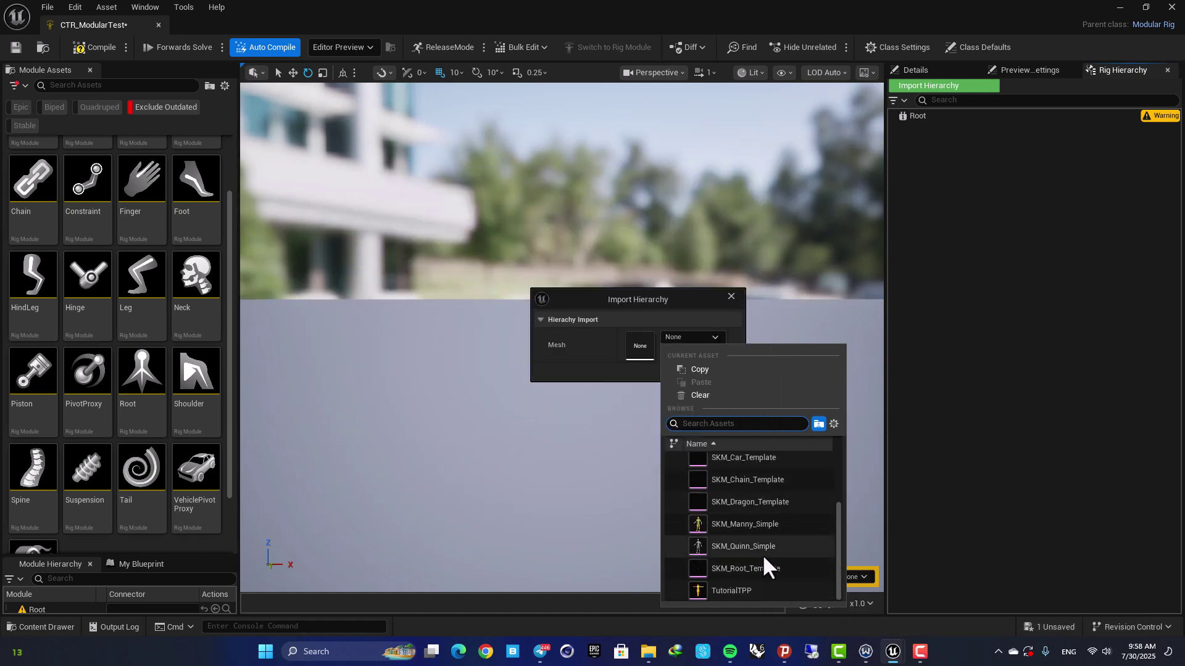
left_click(720, 551)
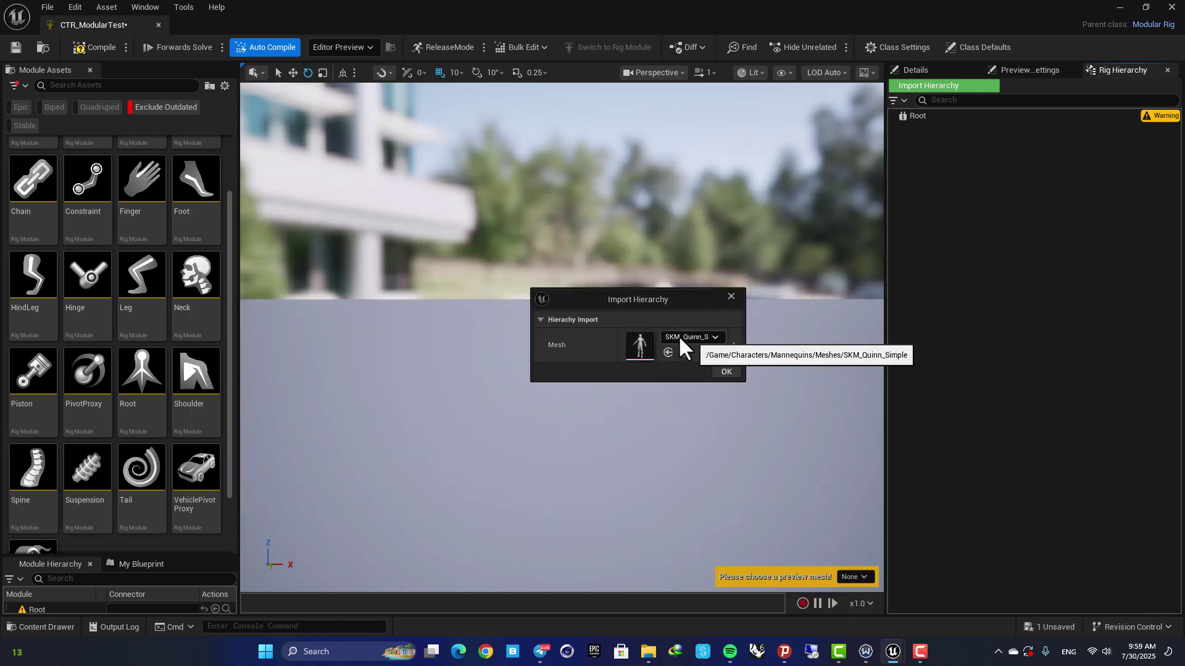
left_click(724, 372)
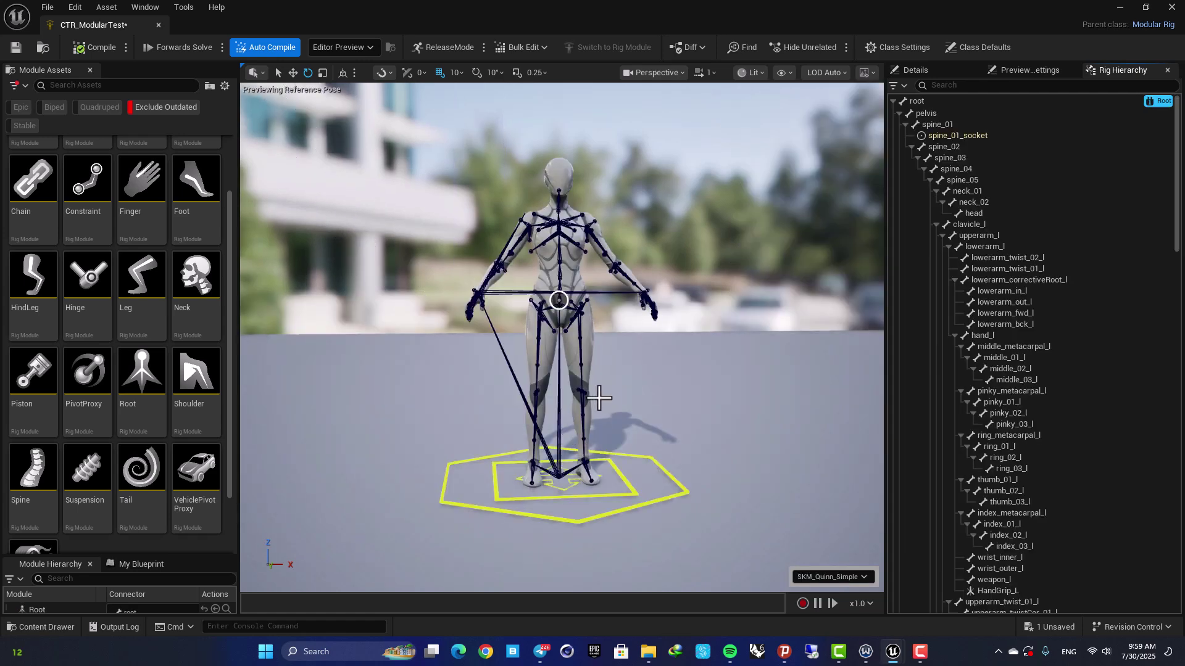
right_click_drag(559, 300, 669, 308)
scroll(559, 300, "down", 1)
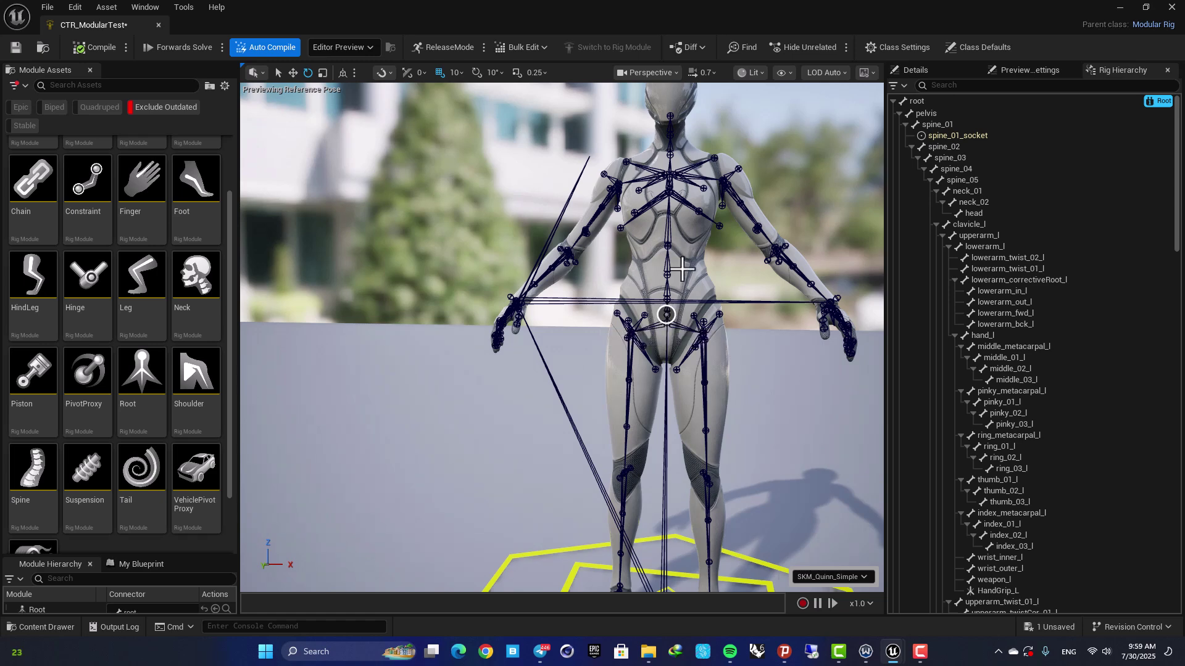
Inspect the mannequin's bones from several angles, including the weapon_r bone at the right hand
scroll(657, 224, "down", 2)
left_click_drag(657, 224, 595, 260, "alt")
right_click_drag(657, 224, 710, 216)
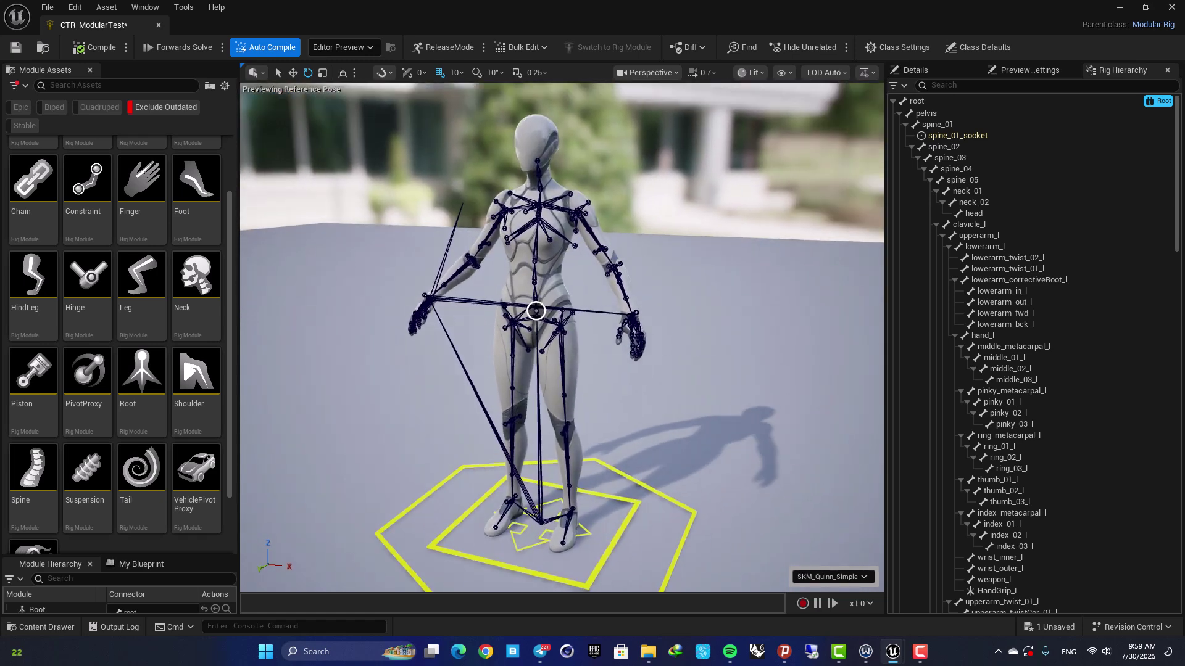
right_click_drag(467, 207, 685, 188)
left_click_drag(580, 221, 605, 200)
left_click(613, 196)
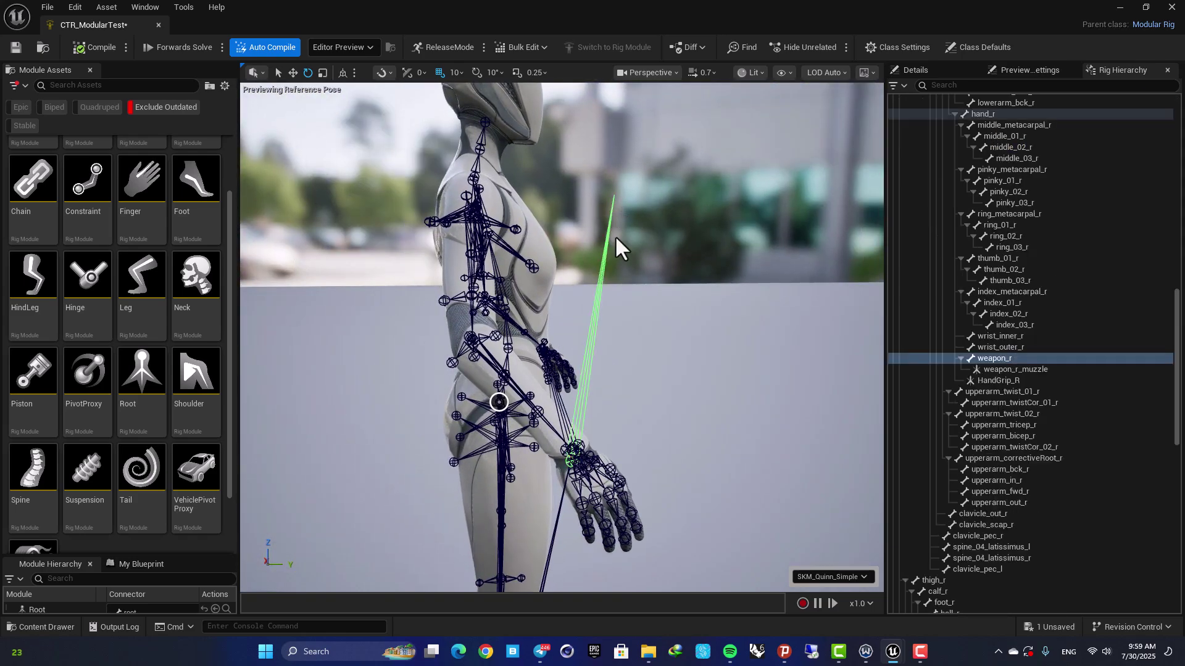
right_click_drag(616, 240, 179, 201)
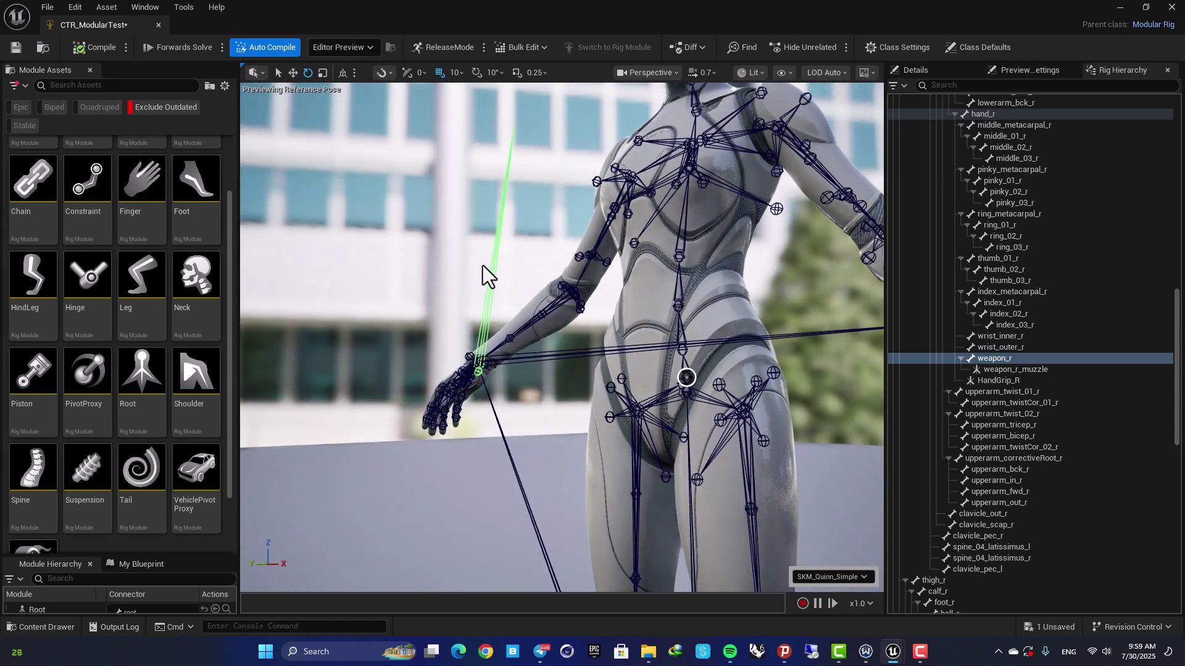
right_click_drag(482, 267, 442, 279)
right_click_drag(518, 359, 500, 247)
right_click_drag(572, 315, 548, 277)
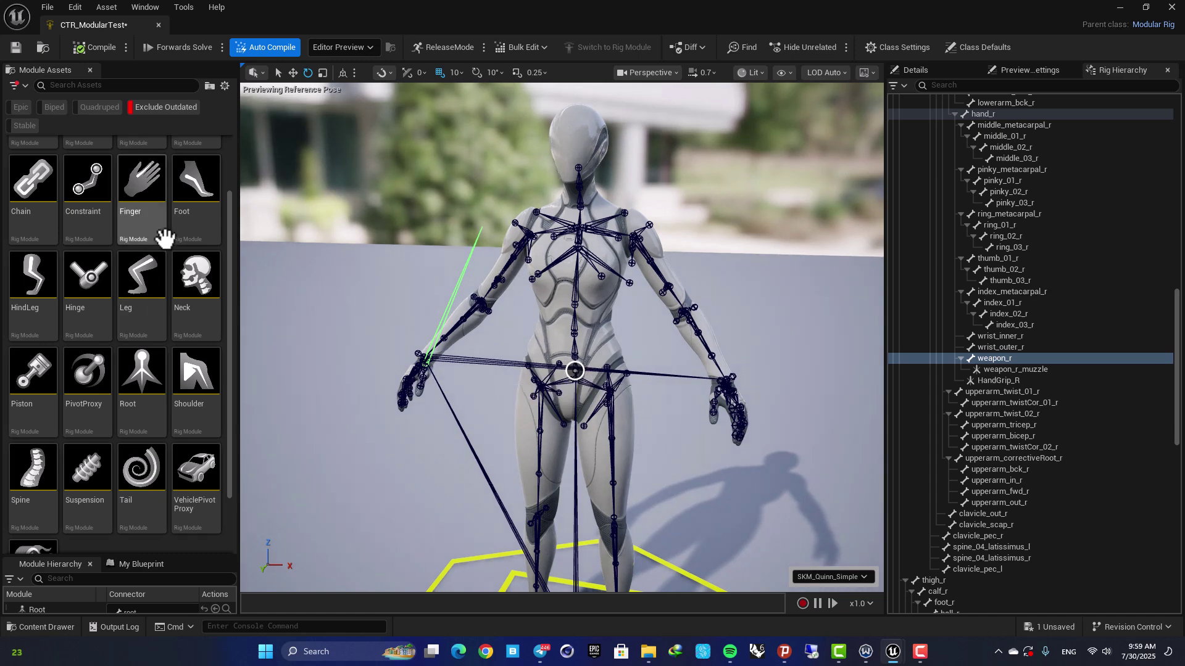
Add the Spine module to the rig on spine_01_socket at the pelvis
right_click_drag(525, 242, 562, 312)
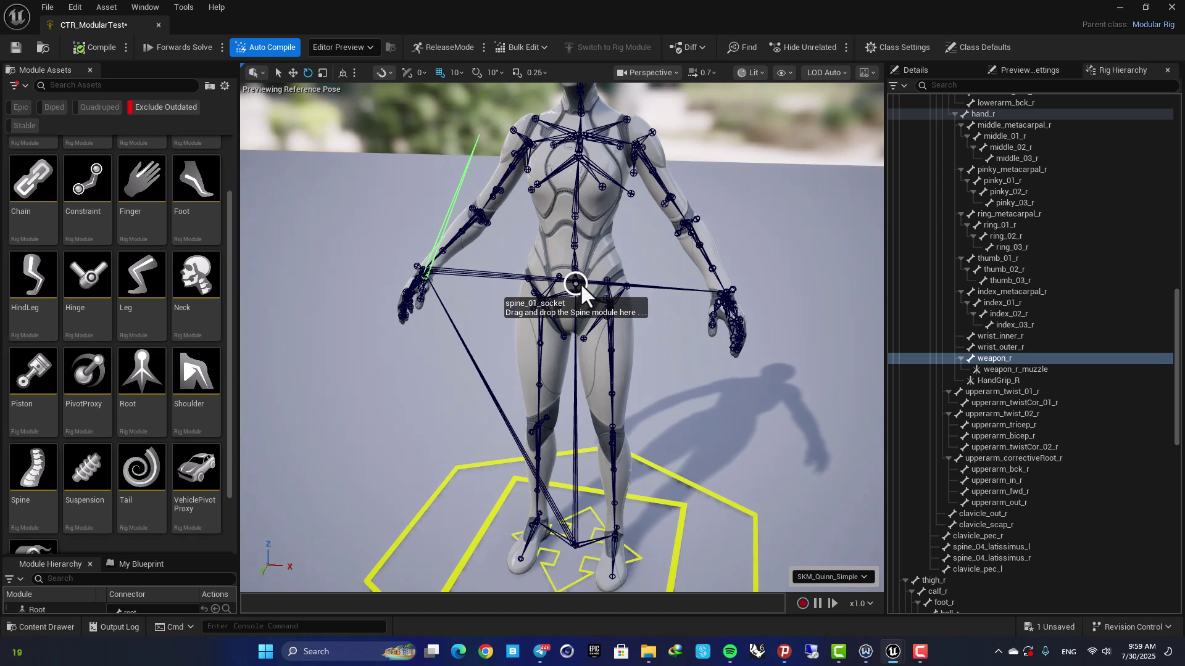
scroll(119, 231, "up", 2)
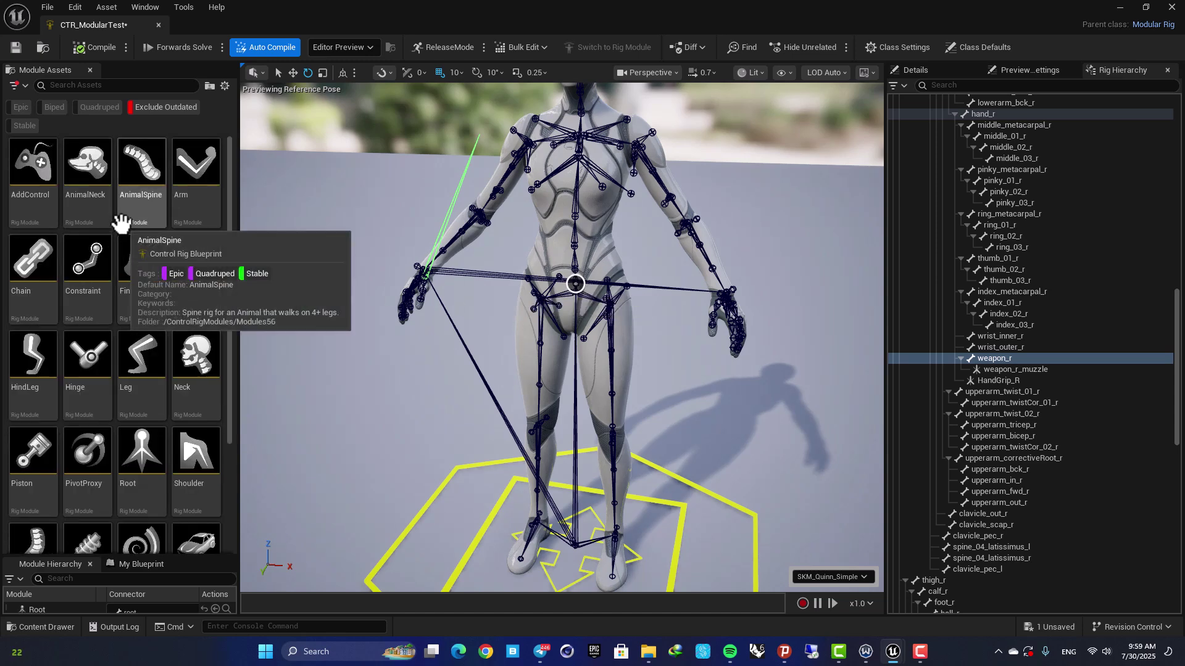
scroll(121, 225, "down", 2)
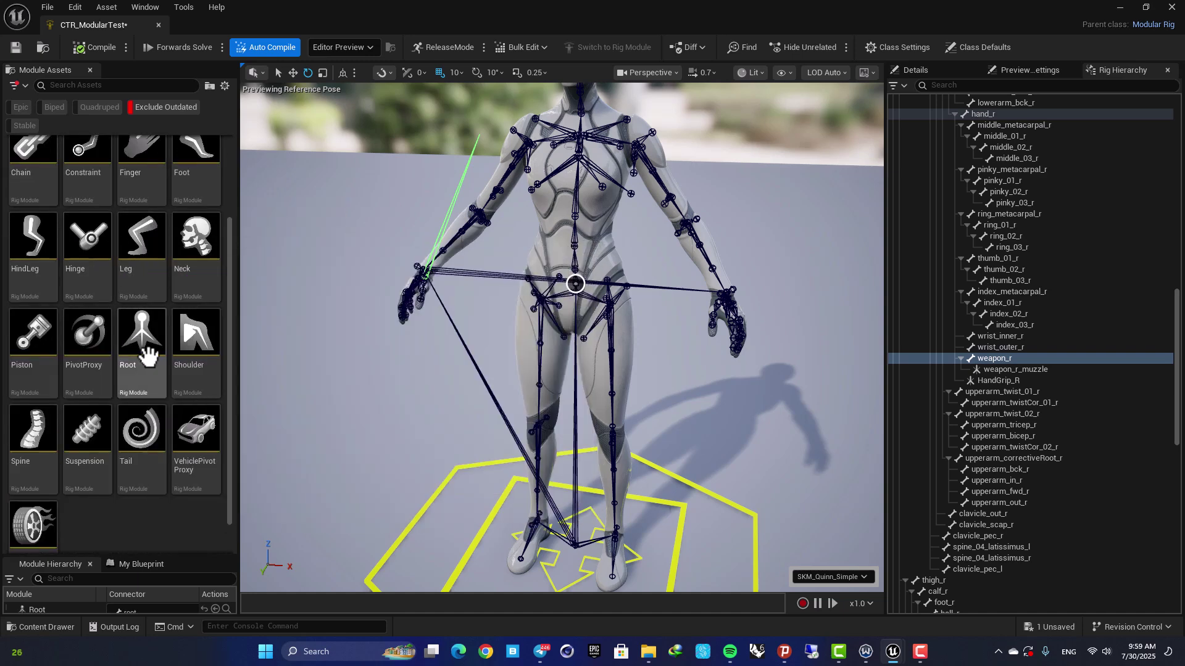
scroll(111, 383, "down", 1)
left_click(54, 413)
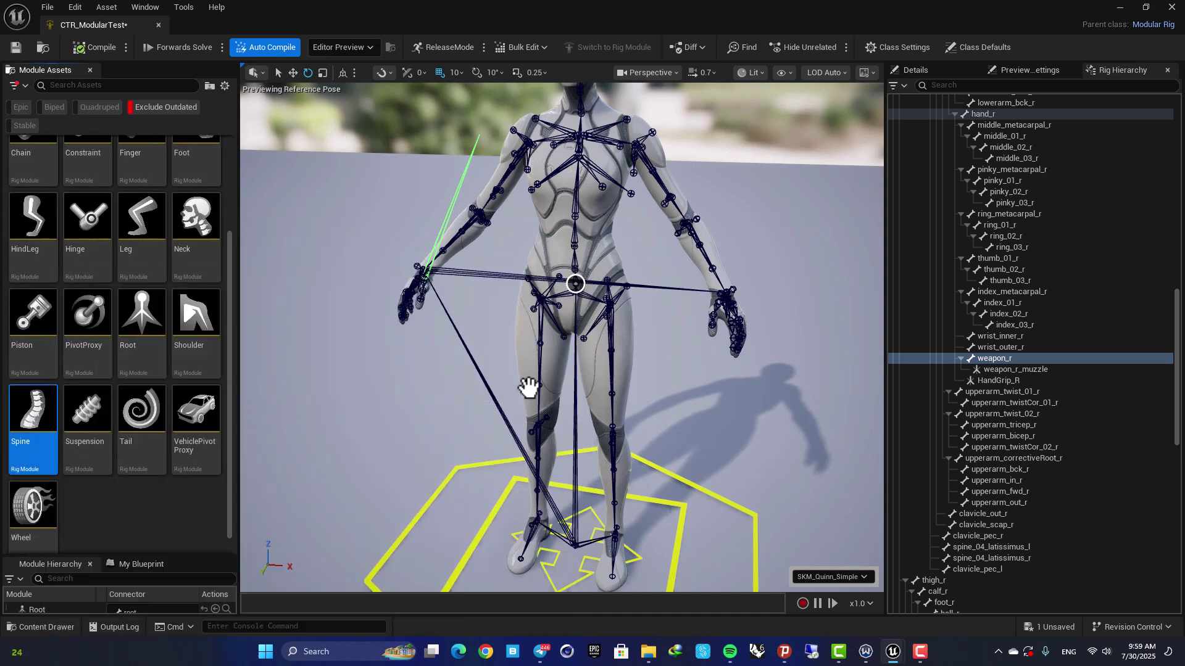
left_click_drag(579, 282, 576, 280)
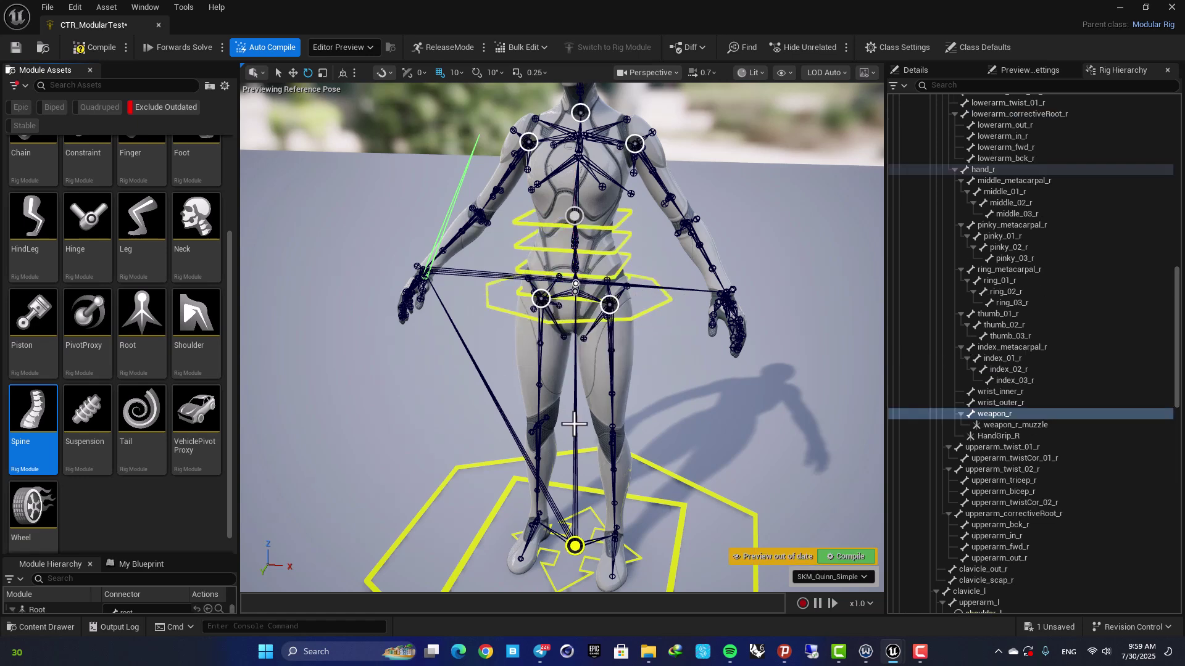
Test the individual spine controls by rotating them to bend the torso, and recompile the rig to reset the pose
right_click_drag(580, 434, 598, 289)
left_click(580, 249)
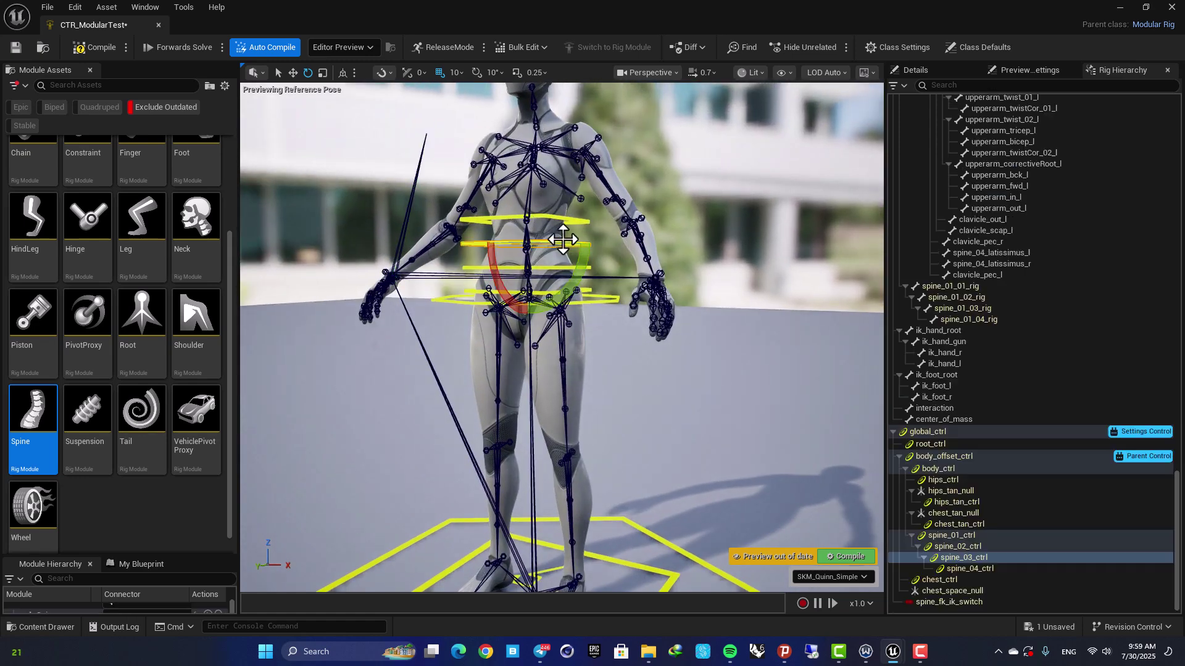
left_click(558, 221)
left_click_drag(553, 215, 617, 224)
left_click(568, 242)
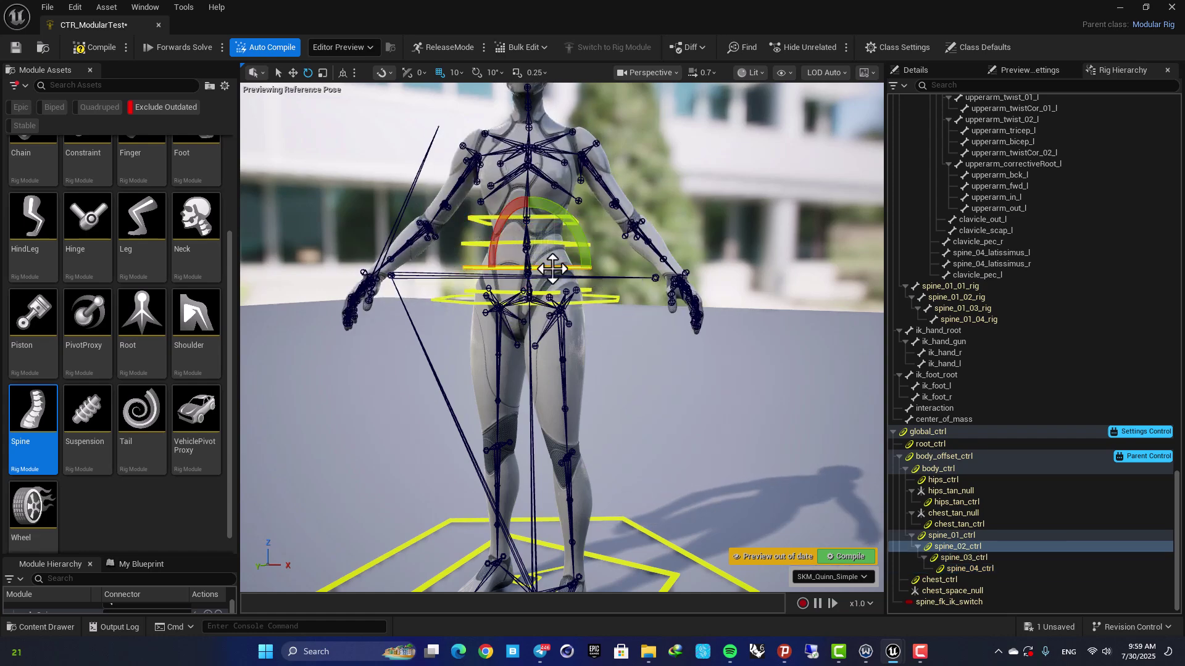
left_click_drag(583, 233, 550, 198)
right_click_drag(549, 199, 645, 322)
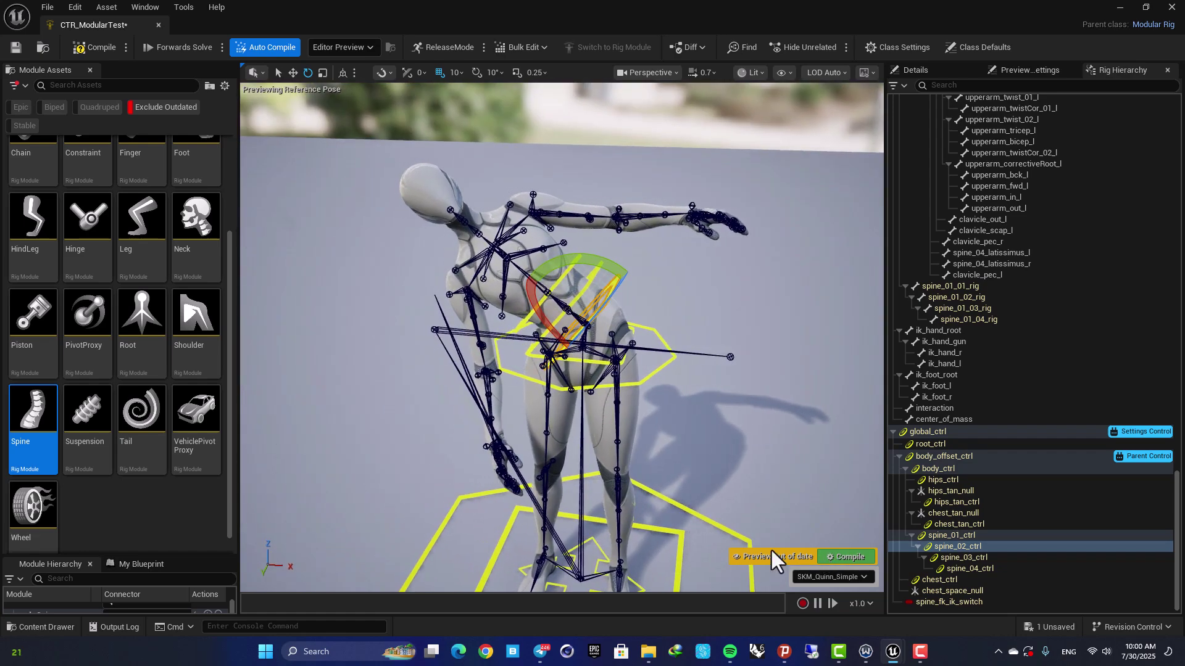
left_click(844, 556)
right_click_drag(710, 488, 648, 386)
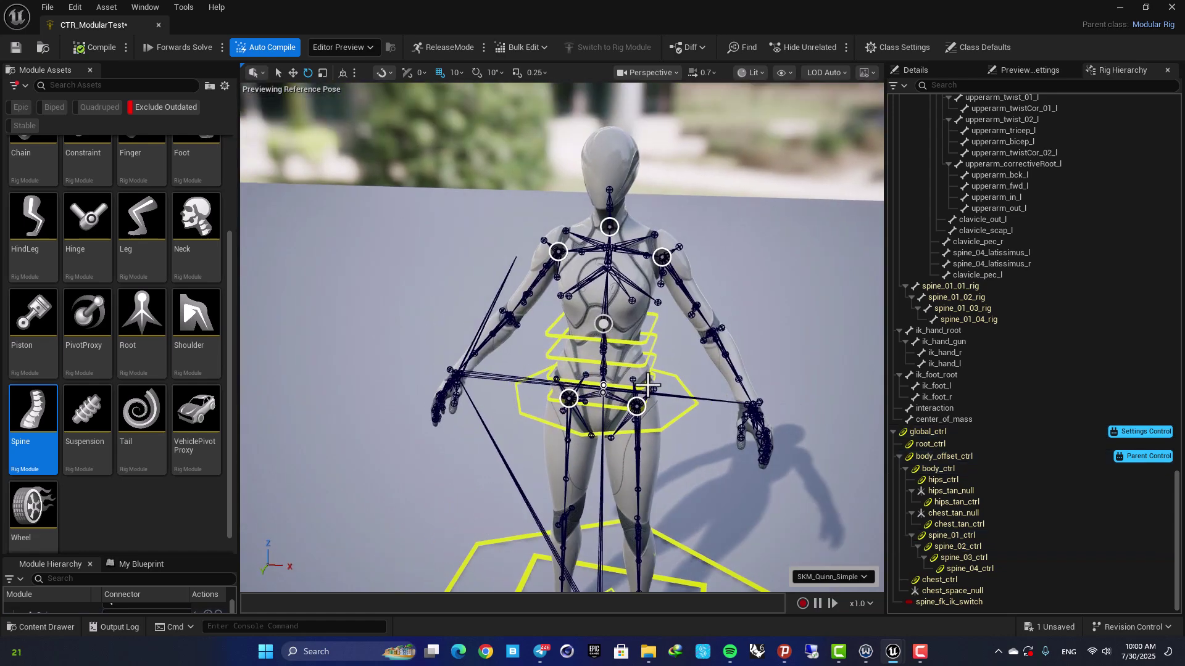
Rotate body_ctrl around the hips to test tilting the whole body
left_click(643, 343)
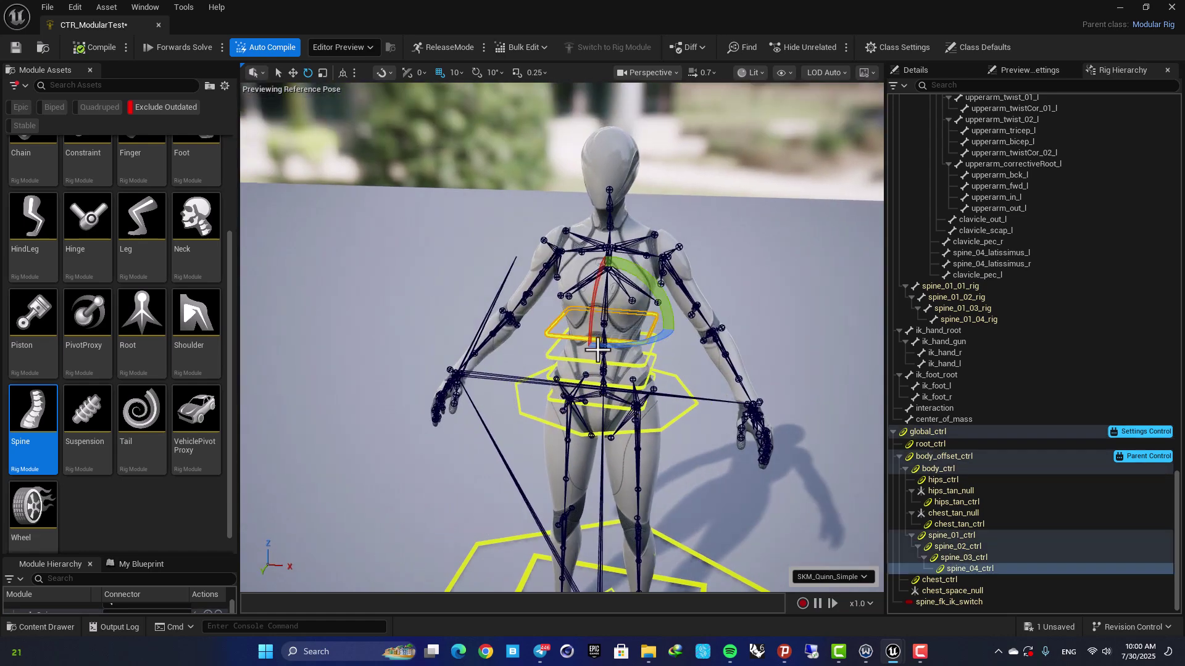
left_click(652, 432)
left_click_drag(636, 362, 796, 566)
left_click_drag(751, 505, 648, 469, "alt")
middle_click_drag(617, 409, 608, 524)
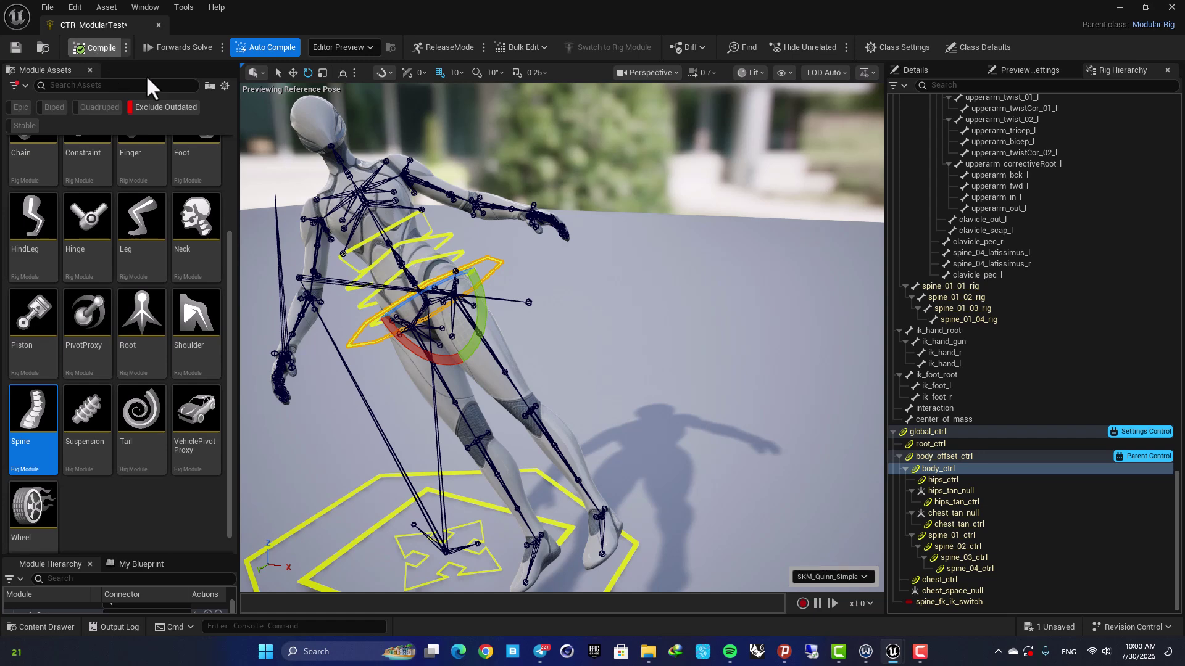
Add Shoulder modules to the left and right shoulder sockets
left_click_drag(582, 349, 518, 242, "alt")
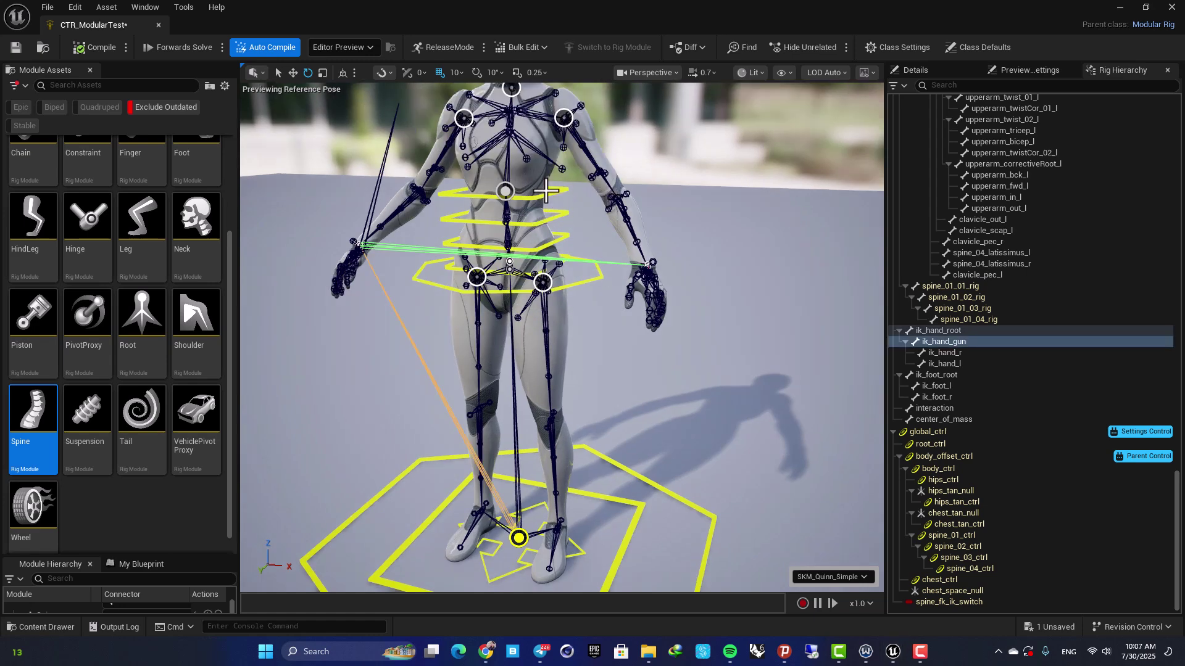
middle_click_drag(528, 194, 535, 174)
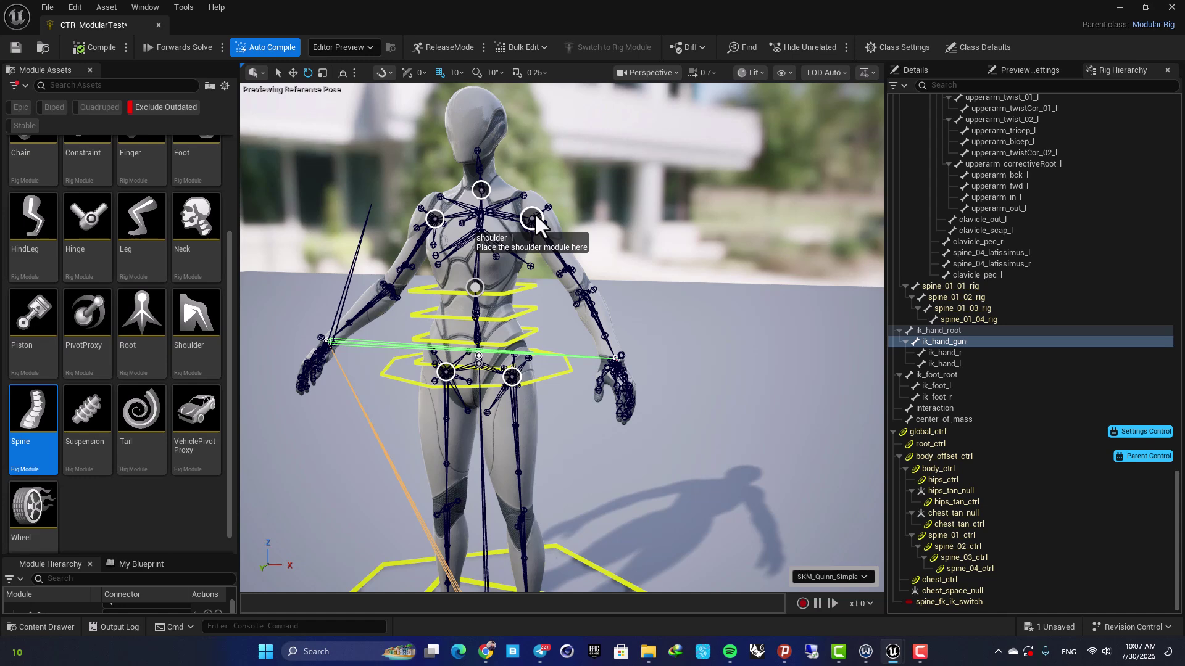
left_click_drag(191, 318, 529, 217)
left_click_drag(213, 318, 435, 217)
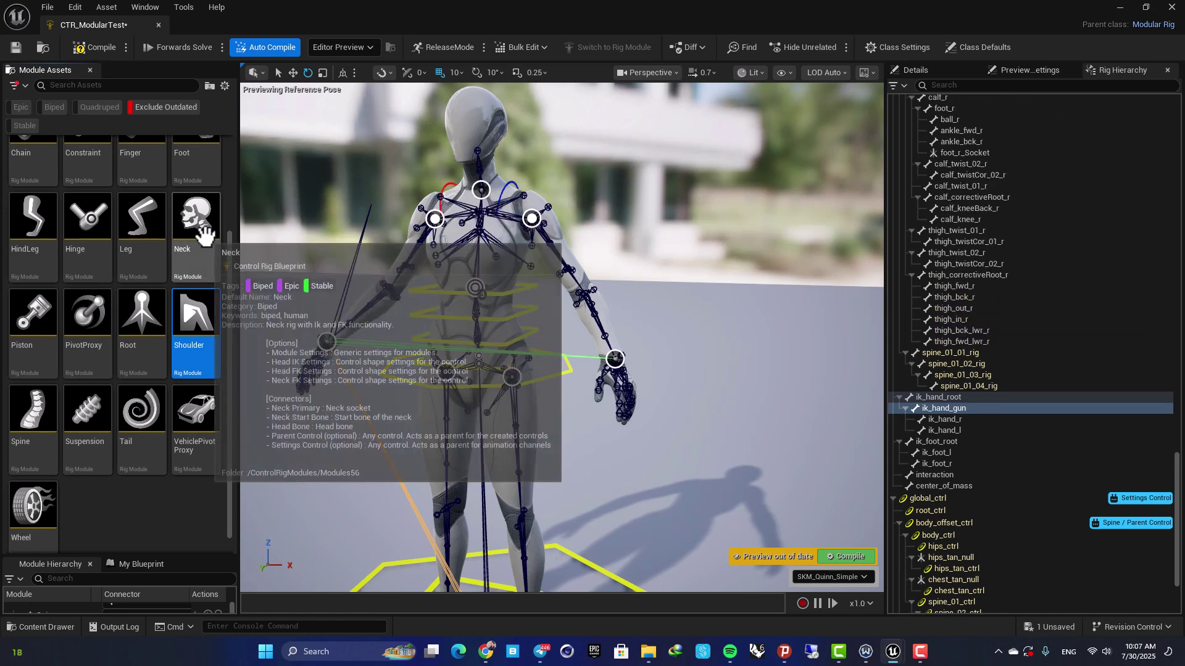
Add the Neck module on neck_socket at the base of the neck
left_click_drag(203, 235, 480, 183)
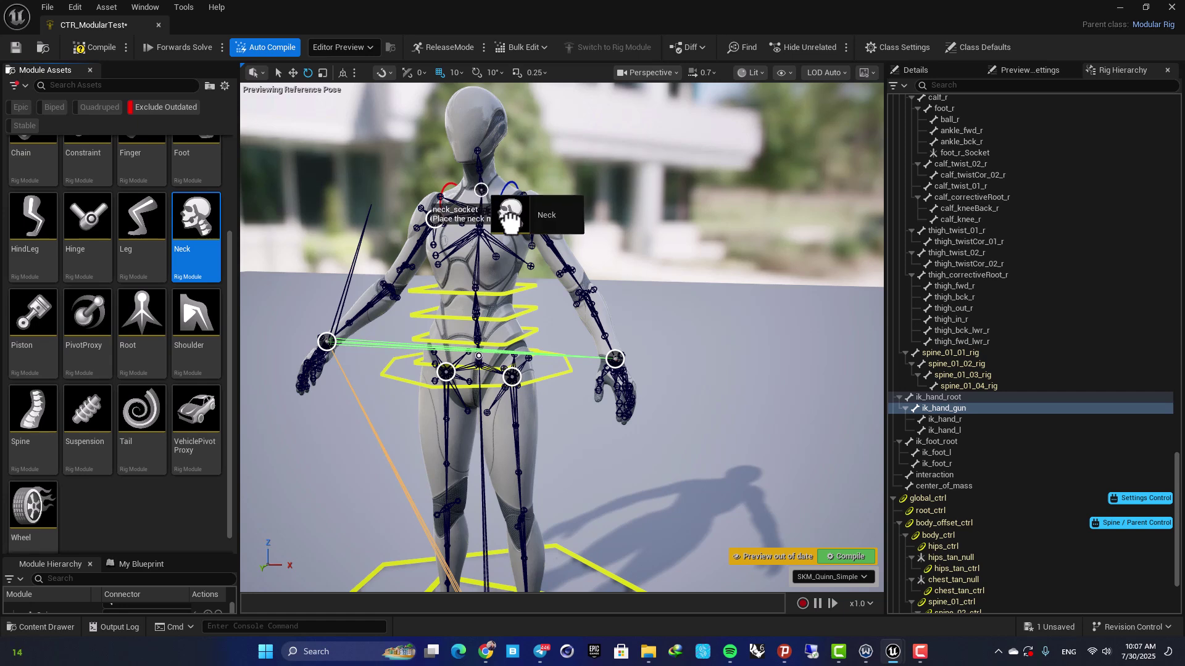
left_click_drag(528, 247, 541, 285)
mouse_move(541, 285)
right_mouse_down()
mouse_move(494, 268)
mouse_move(534, 264)
mouse_move(540, 277)
right_mouse_up()
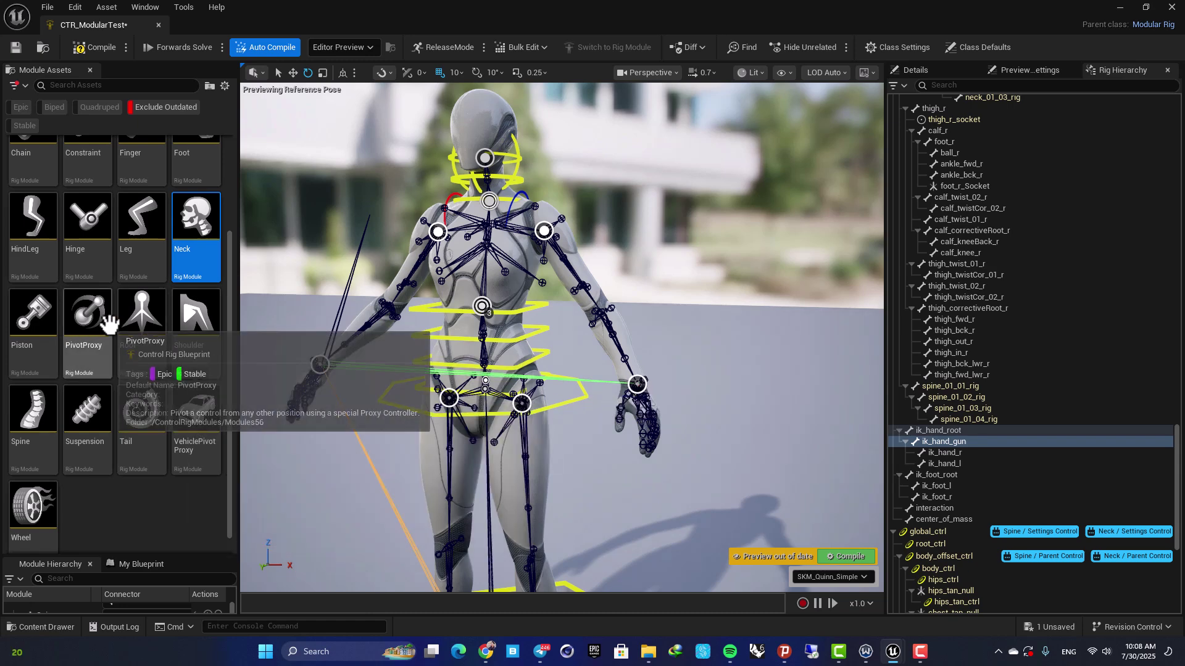
Add Arm modules to the left and right hand sockets
scroll(110, 322, "up", 3)
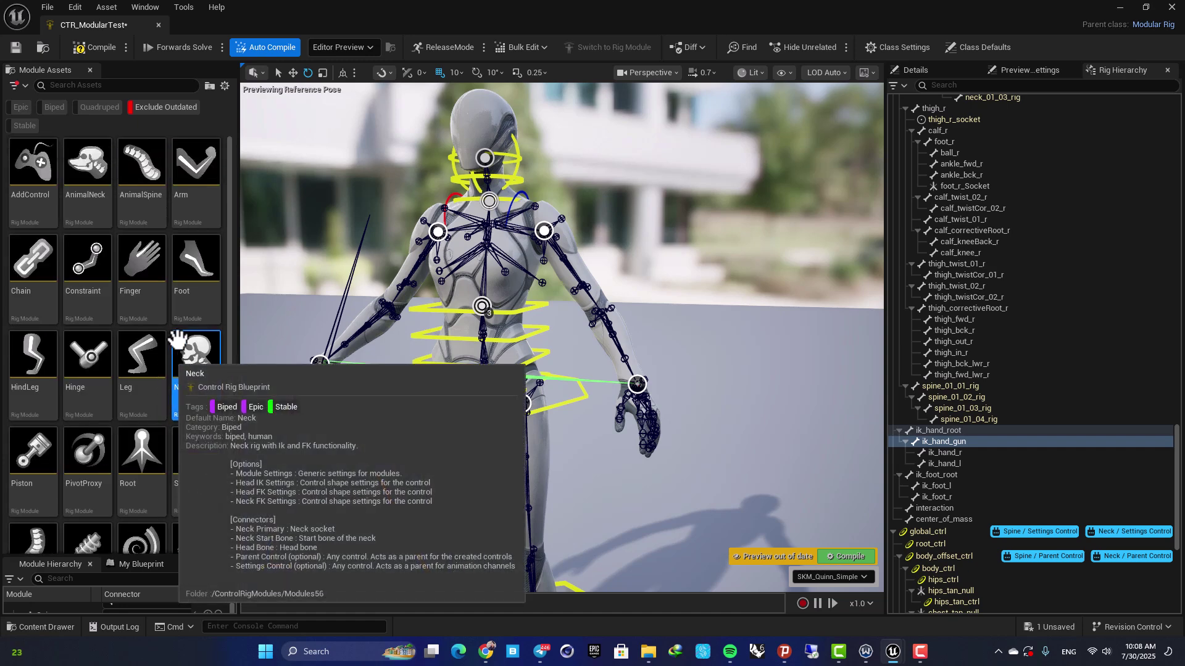
left_click_drag(198, 176, 606, 455)
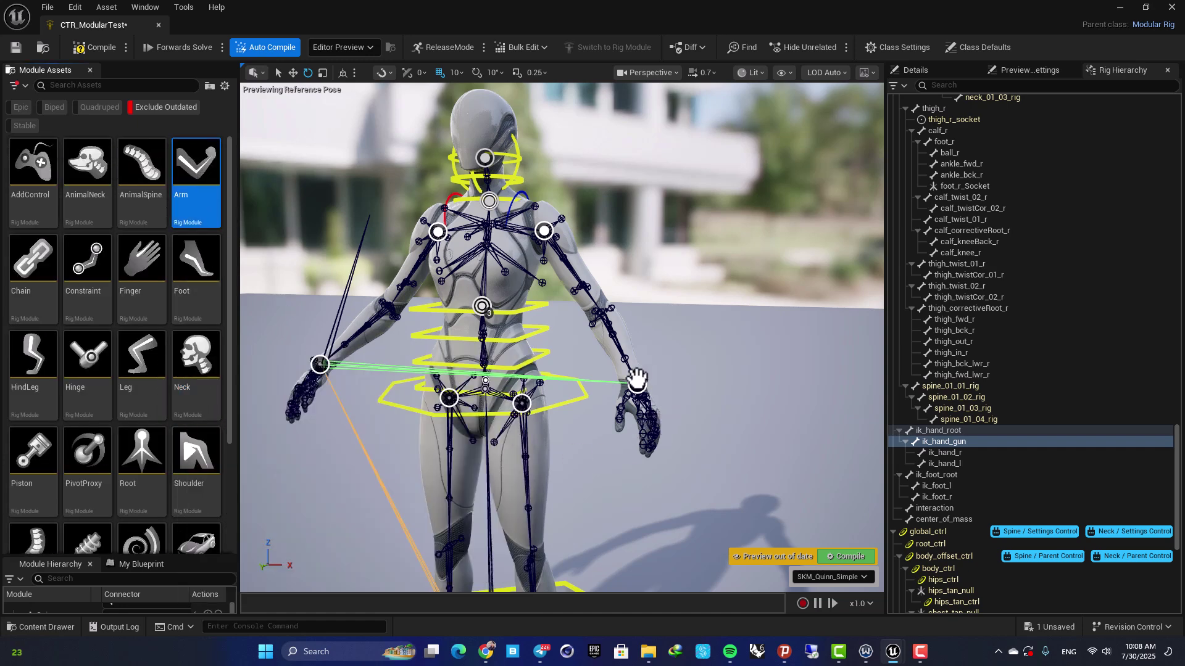
left_click_drag(637, 377, 637, 378)
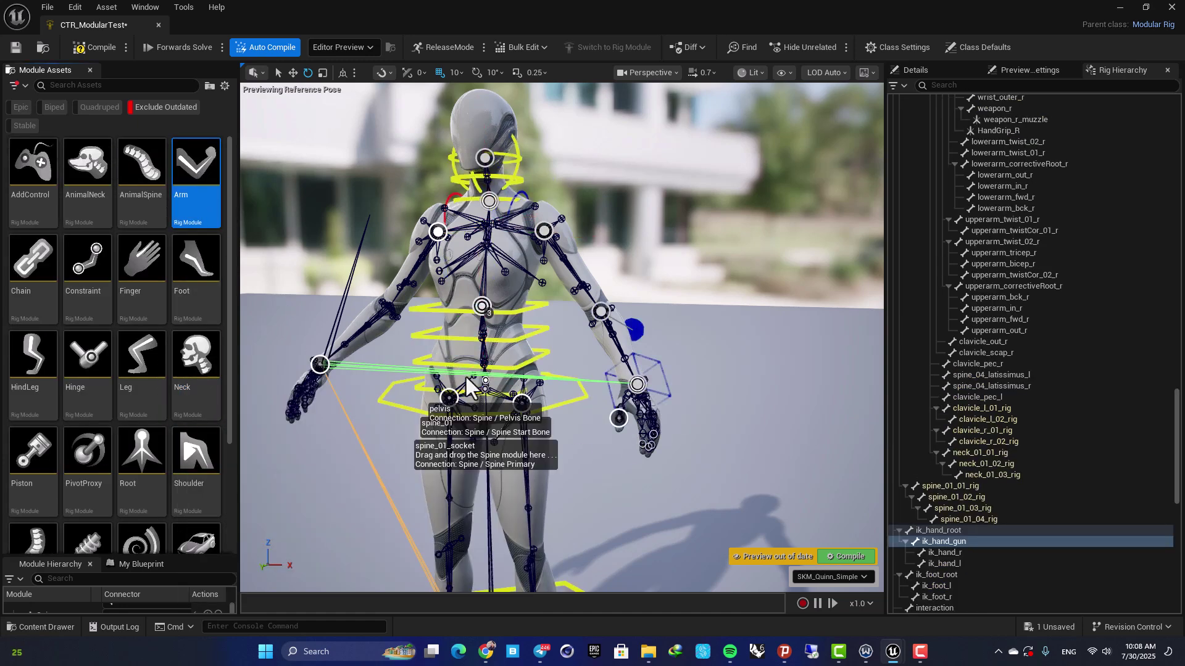
left_click_drag(201, 164, 327, 364)
Add Leg modules to thigh_l_socket and thigh_r_socket
left_click_drag(439, 444, 469, 435, "alt")
right_click_drag(469, 435, 498, 358)
key("w")
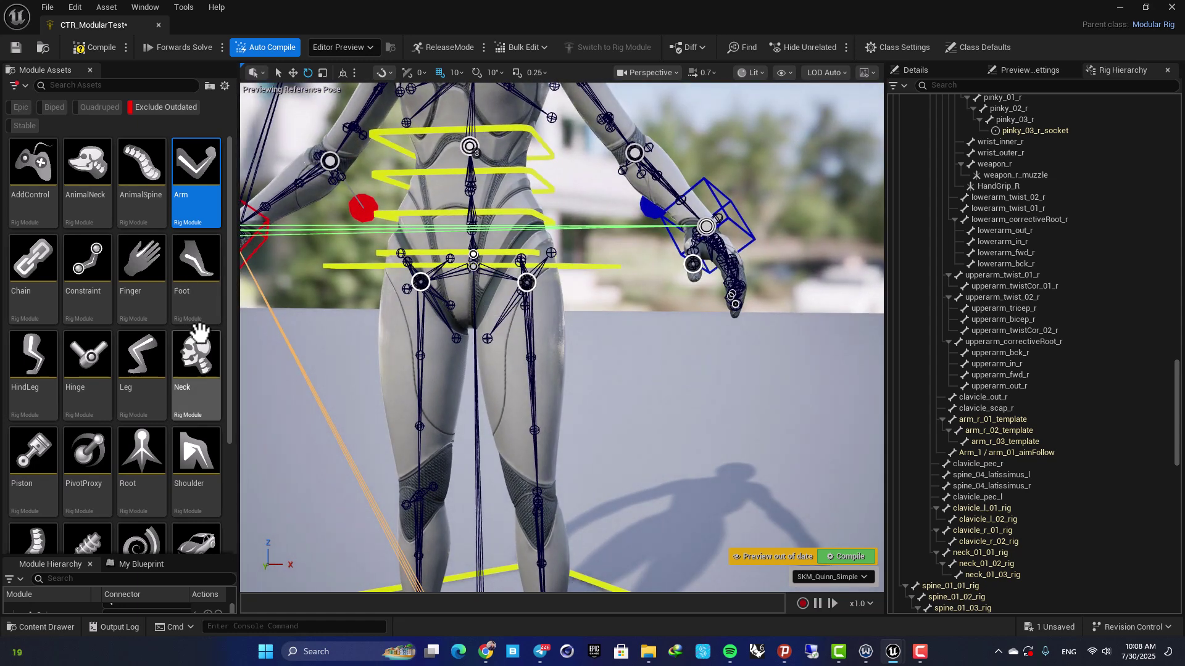
left_click_drag(161, 366, 286, 443)
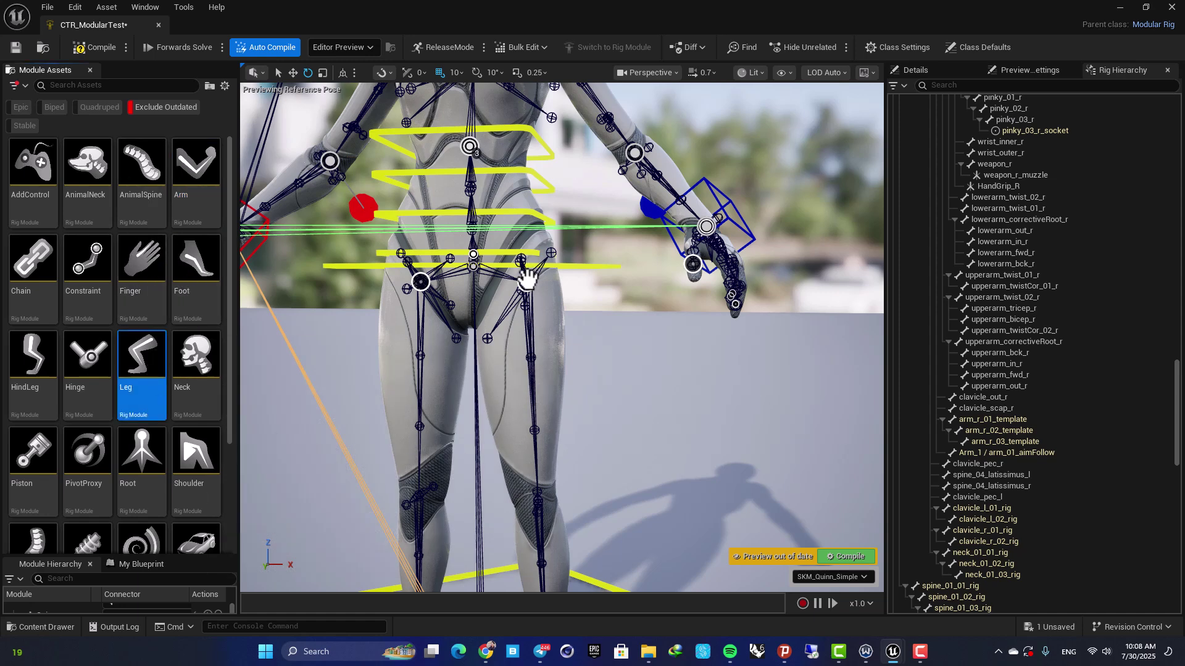
left_click_drag(526, 278, 529, 278)
left_click_drag(442, 301, 426, 276)
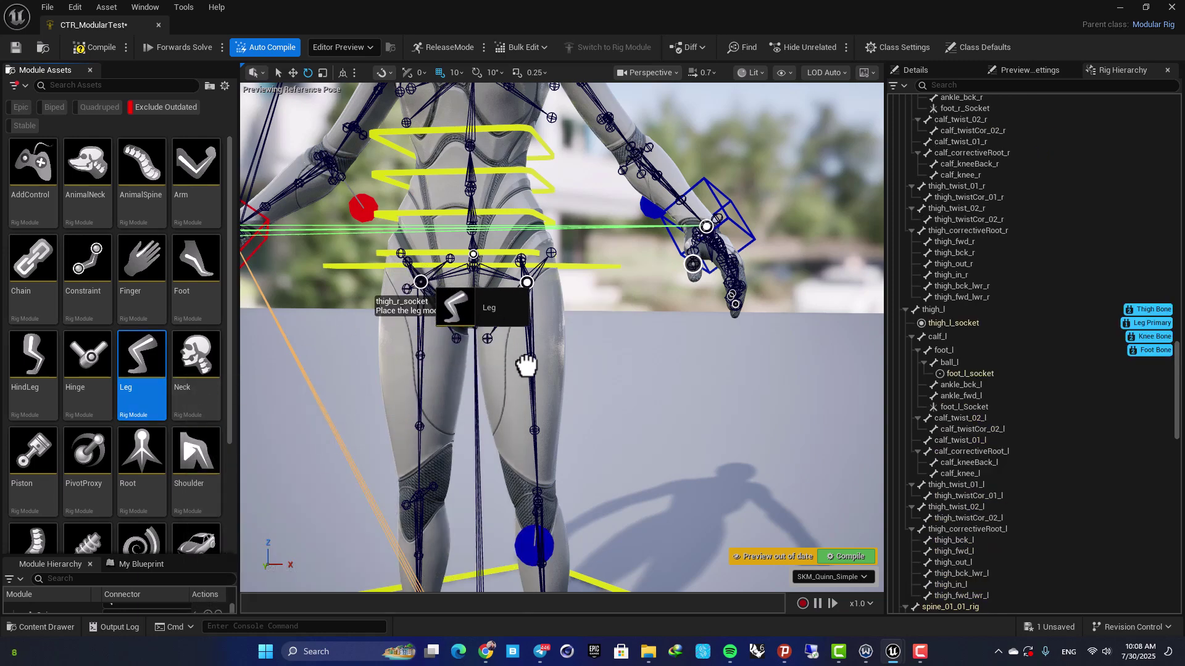
Add Foot modules to the left and right foot sockets
right_click_drag(552, 401, 557, 370)
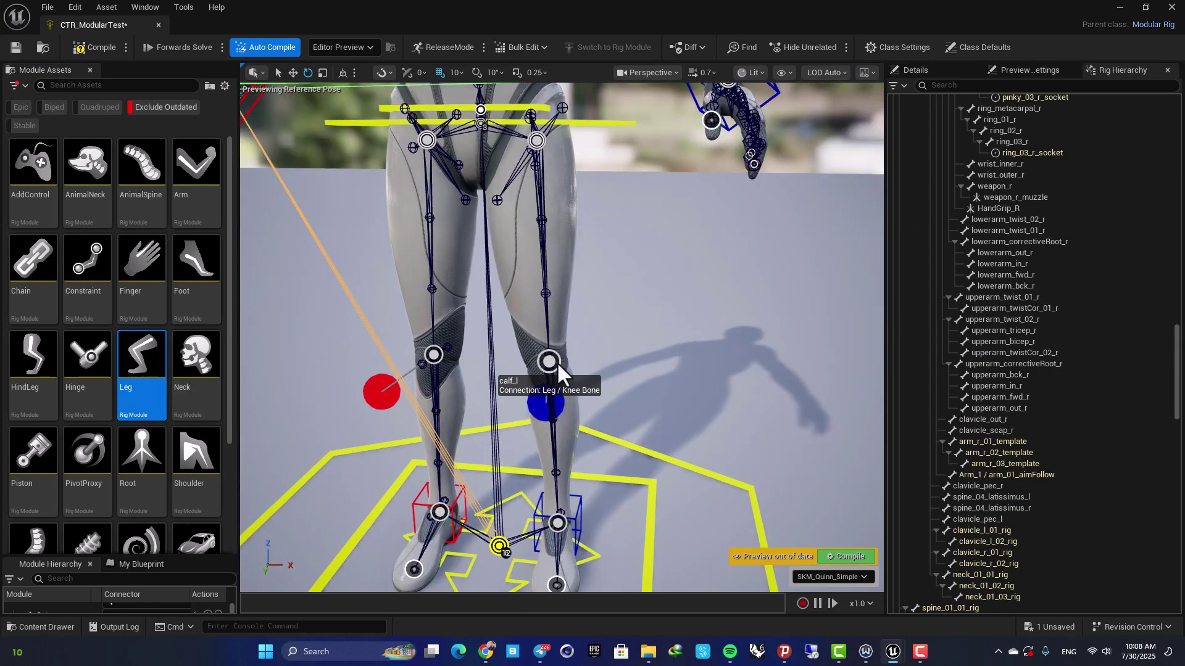
middle_click_drag(556, 362, 582, 383)
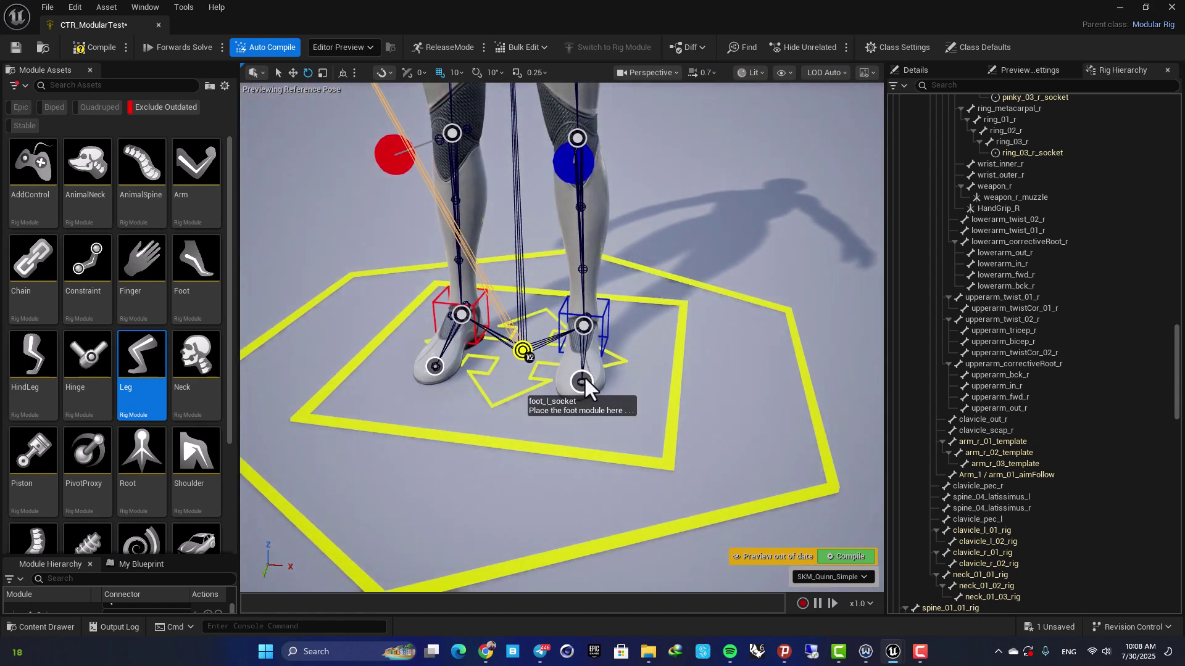
left_click_drag(195, 262, 259, 351)
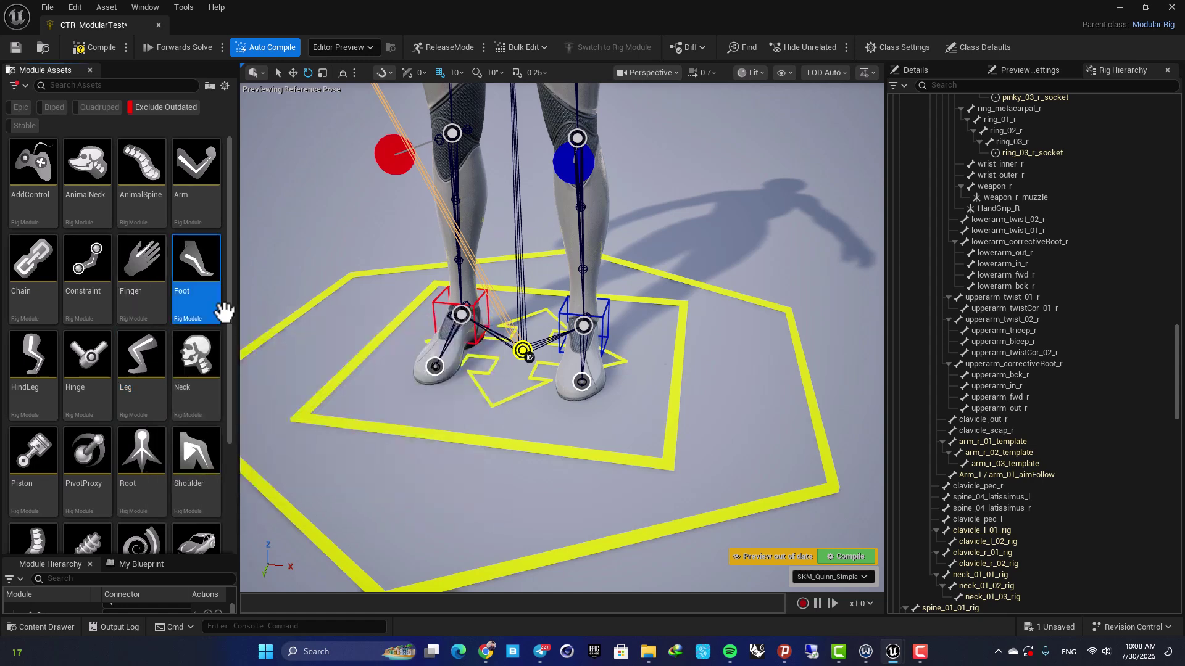
left_click_drag(596, 400, 437, 359)
Add Finger modules to the thumb, index and ring finger sockets of the left hand
right_click_drag(630, 424, 630, 339)
right_click_drag(524, 223, 524, 346)
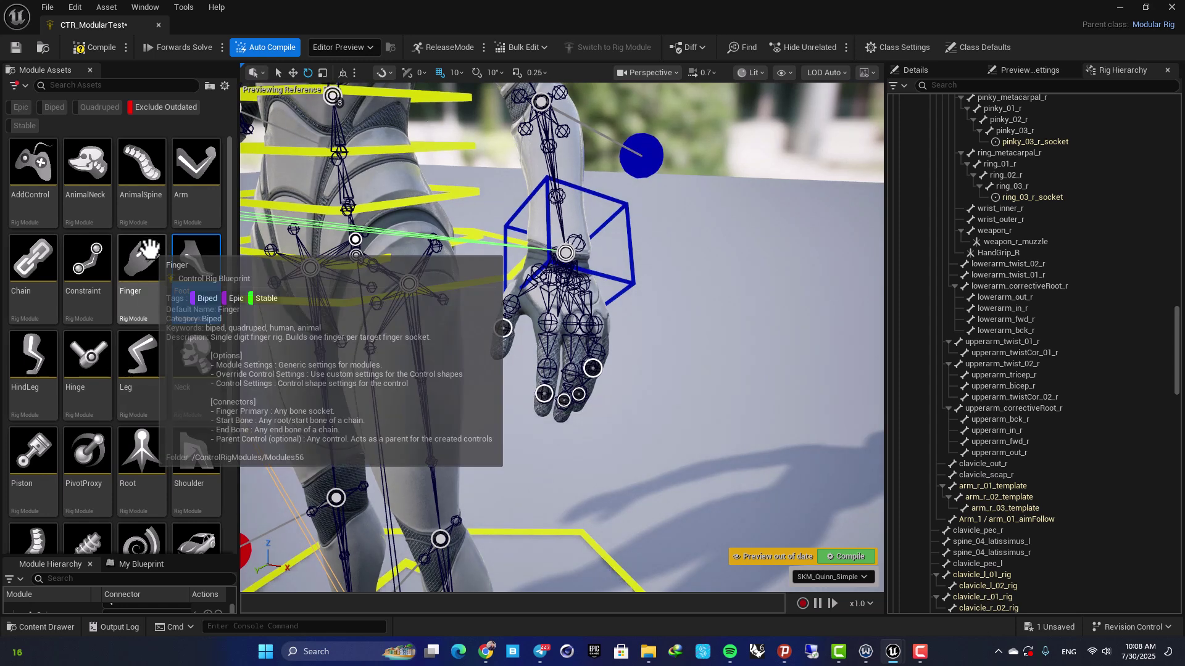
left_click_drag(147, 281, 503, 327)
left_click_drag(123, 253, 544, 395)
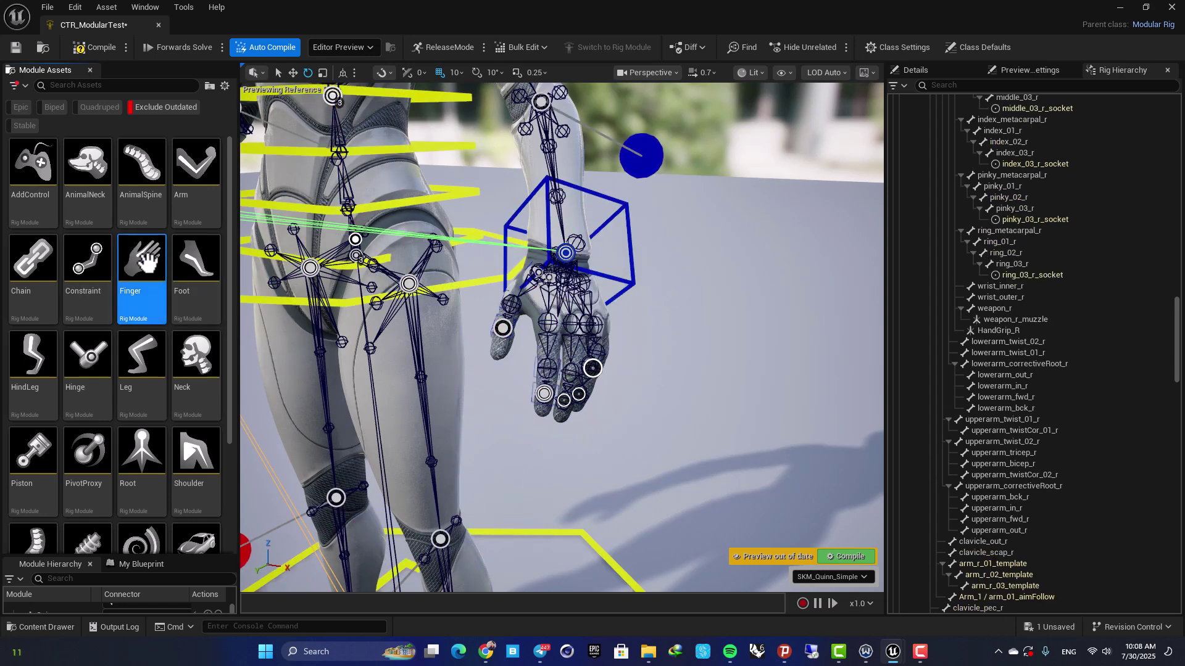
left_click_drag(144, 263, 579, 407)
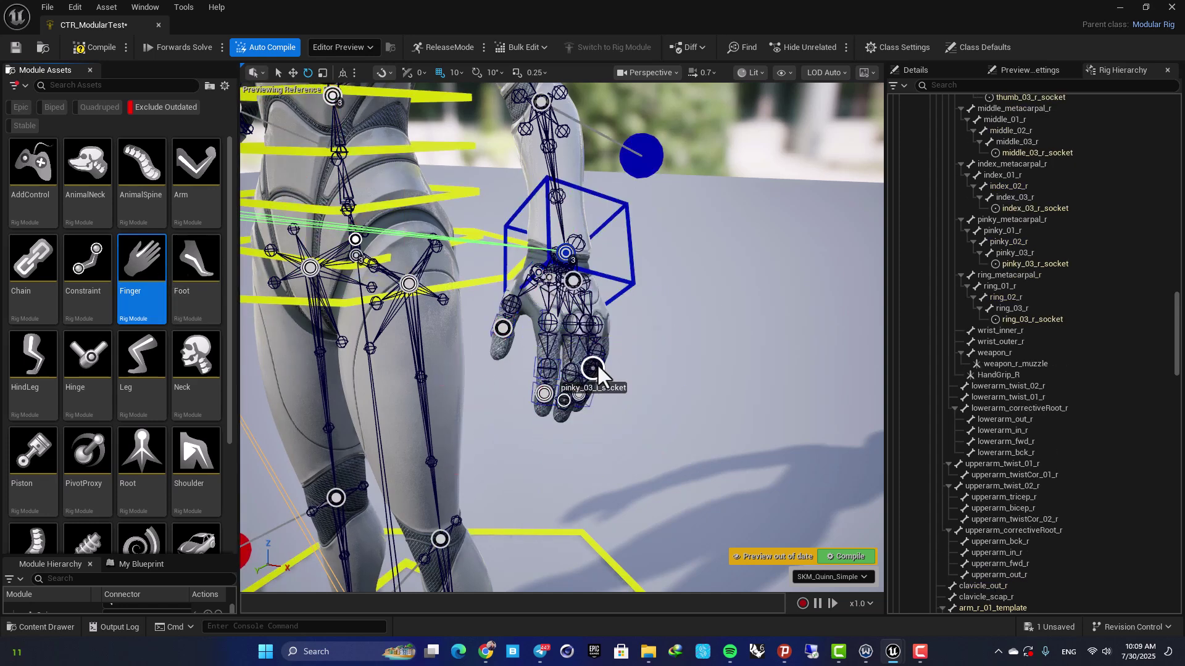
Select the left hand's pinky and middle finger sockets together and add Finger modules to both at once
left_click(594, 368)
left_click(564, 400, "ctrl")
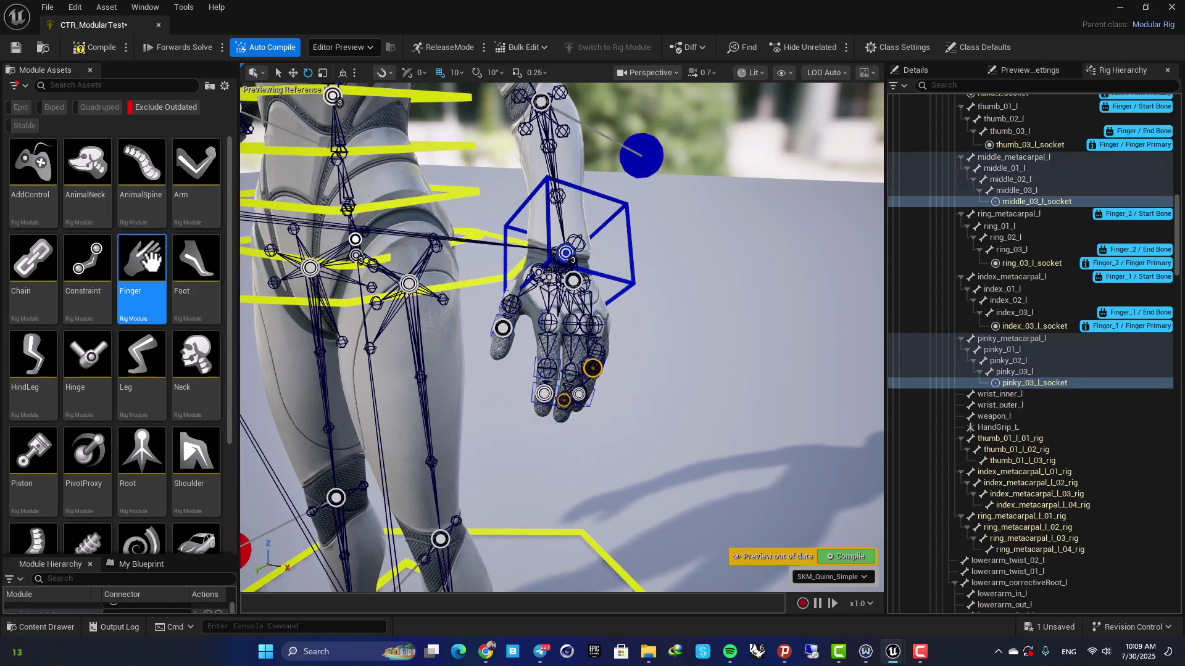
left_click_drag(143, 263, 597, 369)
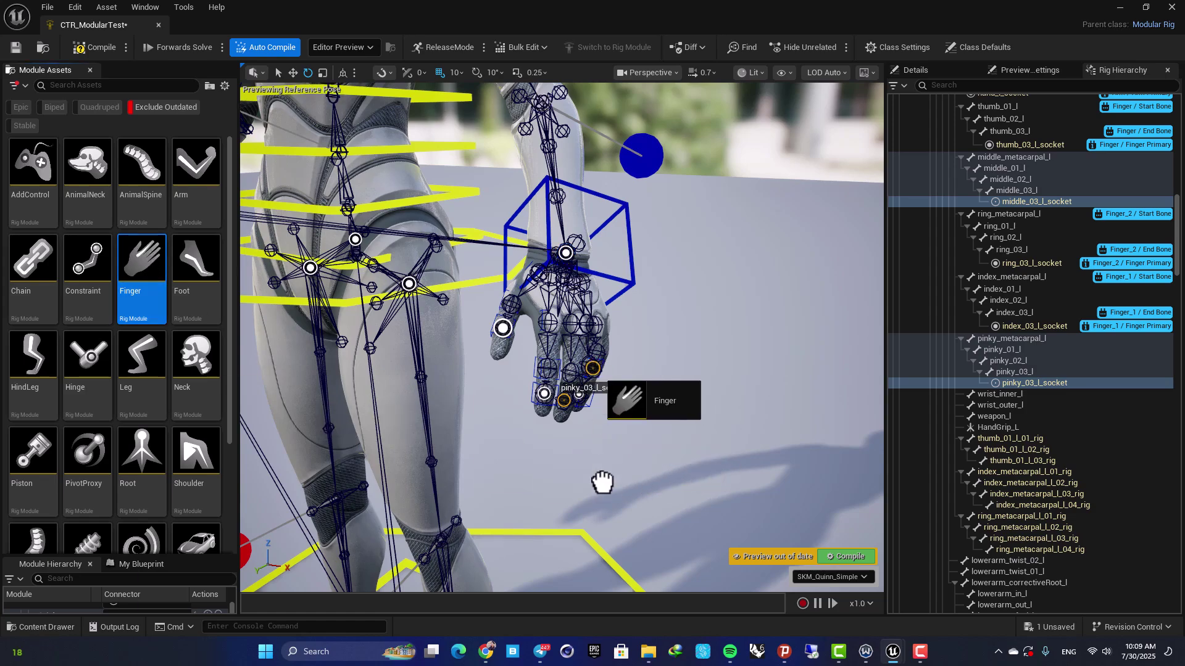
Select the thumb, index, middle, ring and pinky sockets of the right hand together and add Finger modules to all five
right_click_drag(602, 482, 648, 457)
key("a")
right_click_drag(530, 410, 648, 444)
scroll(531, 409, "down", 1)
left_click(512, 337)
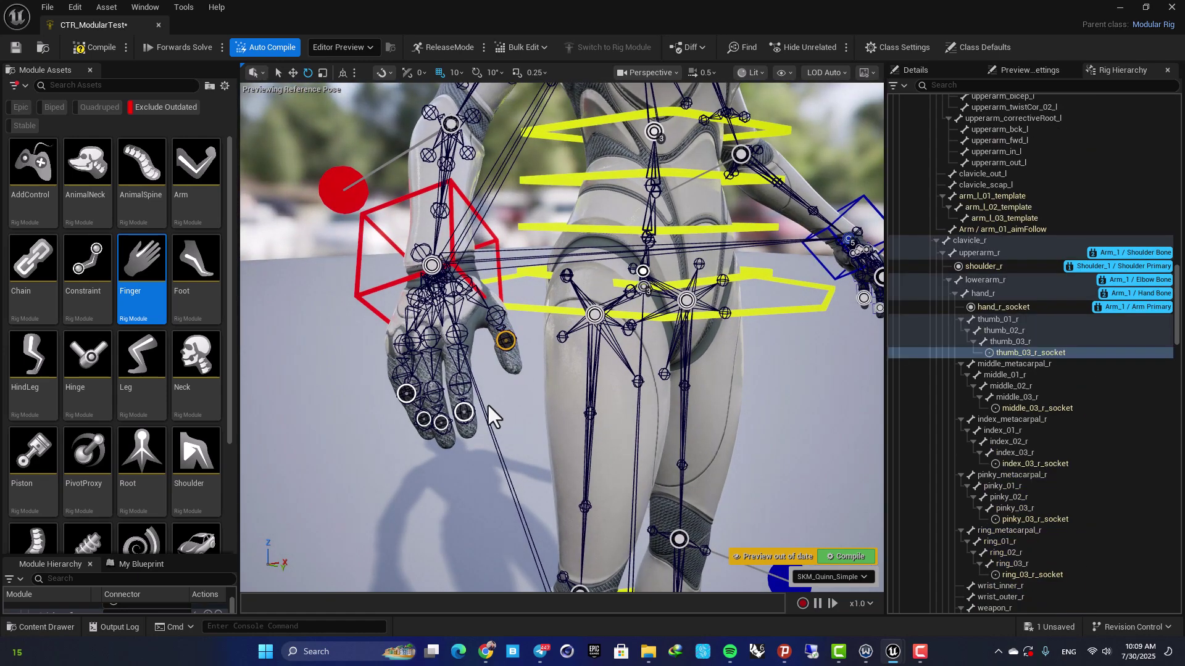
left_click(466, 412, "ctrl")
left_click(441, 422, "ctrl")
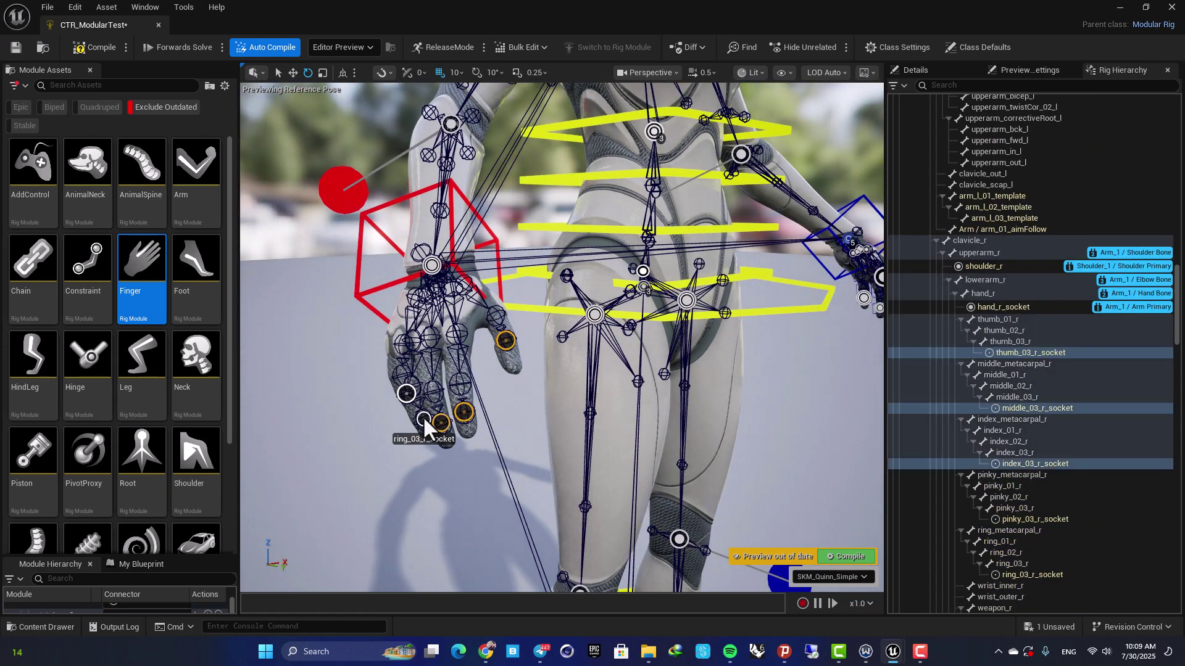
left_click(424, 418, "ctrl")
left_click(408, 391, "ctrl")
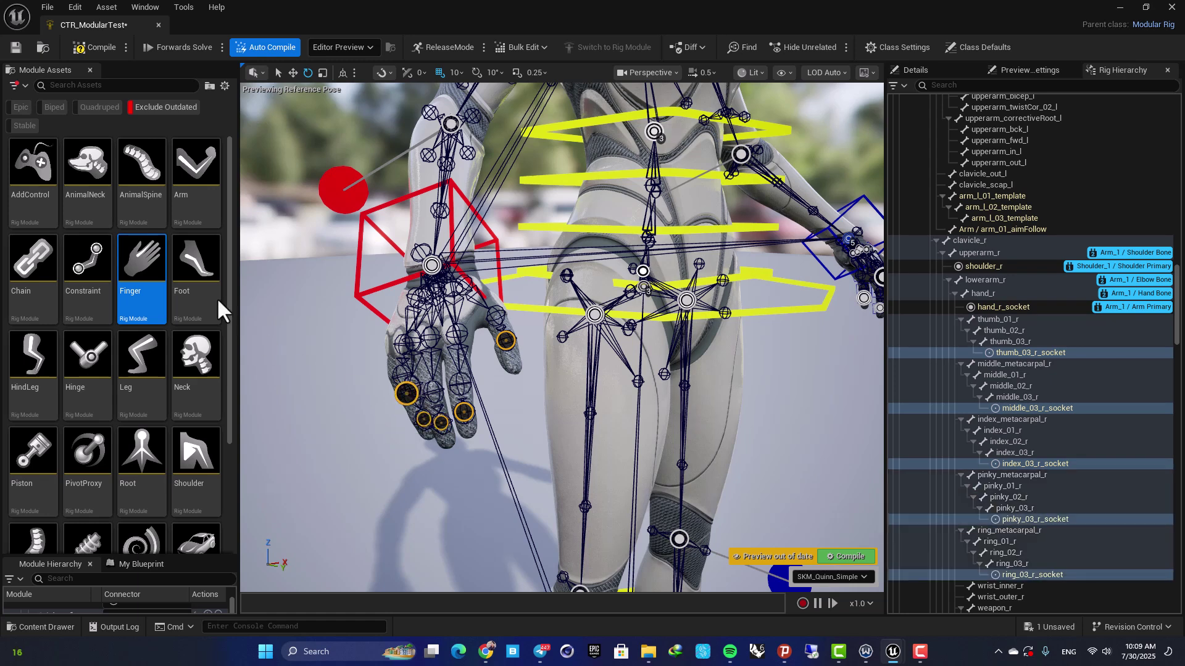
left_click_drag(137, 263, 513, 337)
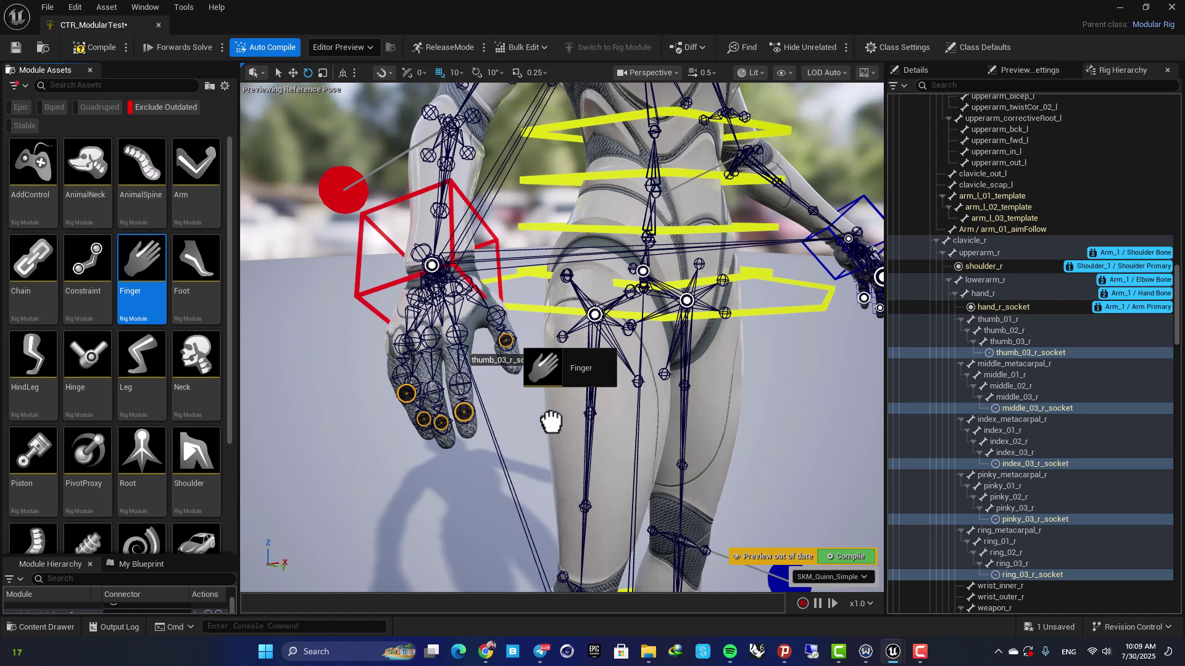
left_click_drag(551, 422, 551, 422)
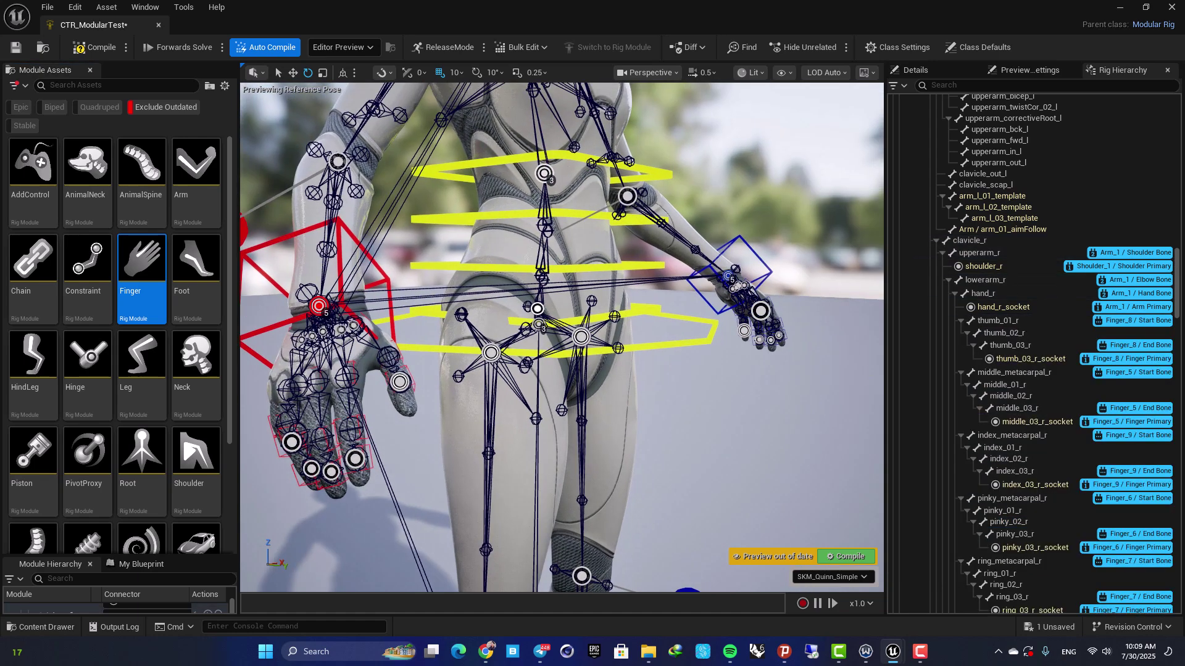
Test the right index finger by rotating index_01_r_ctrl about -38 degrees
right_click_drag(551, 338, 509, 417)
key("w")
scroll(493, 394, "down", 1)
right_click_drag(613, 372, 444, 381)
left_click(577, 350)
key("d")
left_click_drag(442, 333, 500, 321)
left_click(507, 223)
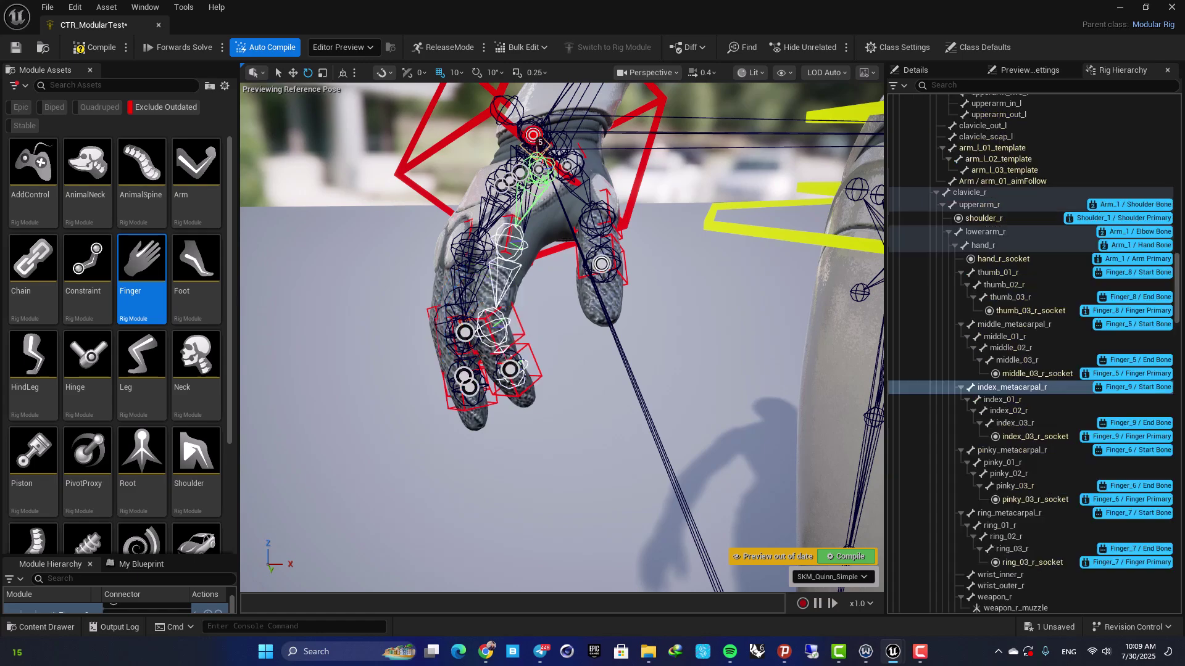
left_click(483, 230)
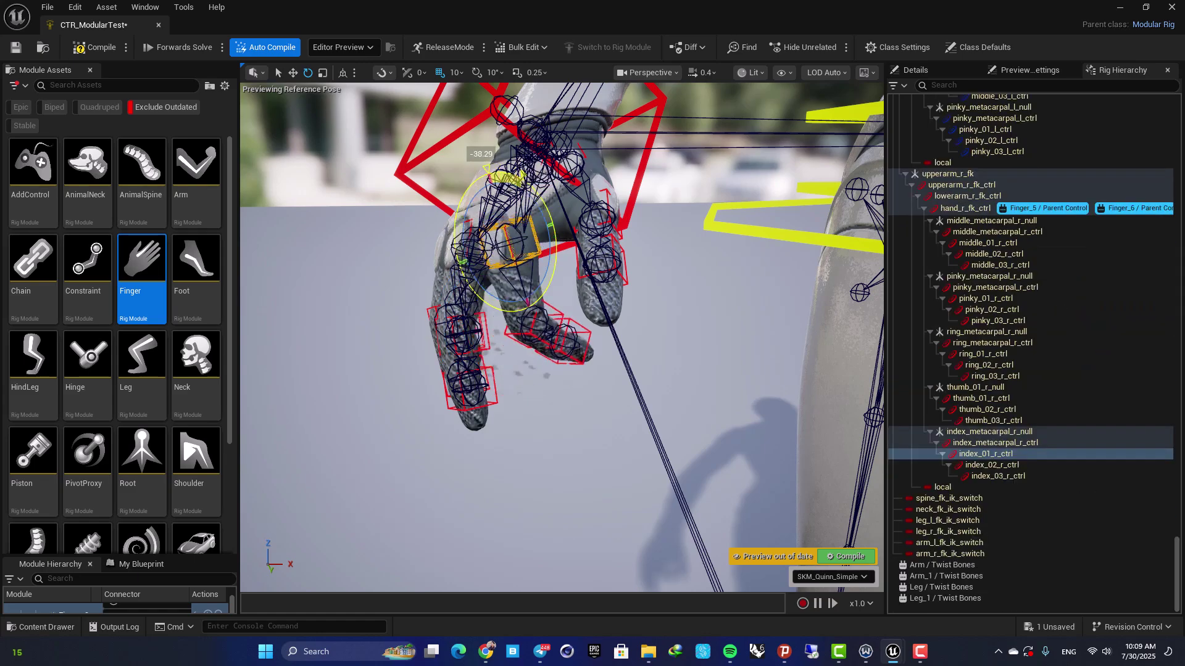
Test the left arm by moving hand_l_ctrl in front of the mannequin's body
key("s")
mouse_move(560, 267)
right_mouse_down()
mouse_move(571, 250)
mouse_move(580, 256)
mouse_move(560, 267)
right_mouse_up()
key("w")
left_click(645, 307)
mouse_move(645, 307)
left_mouse_down("alt")
mouse_move(667, 321)
mouse_move(636, 253)
mouse_move(648, 312)
left_mouse_up("alt")
key("w")
right_click_drag(648, 312, 551, 318)
key("d")
left_click_drag(636, 330, 364, 232)
Rotate hand_l_ctrl so the left hand's fingers point sideways across the body
key("e")
right_click_drag(364, 232, 364, 302)
key("a")
left_click_drag(602, 321, 606, 321, "alt")
key("e")
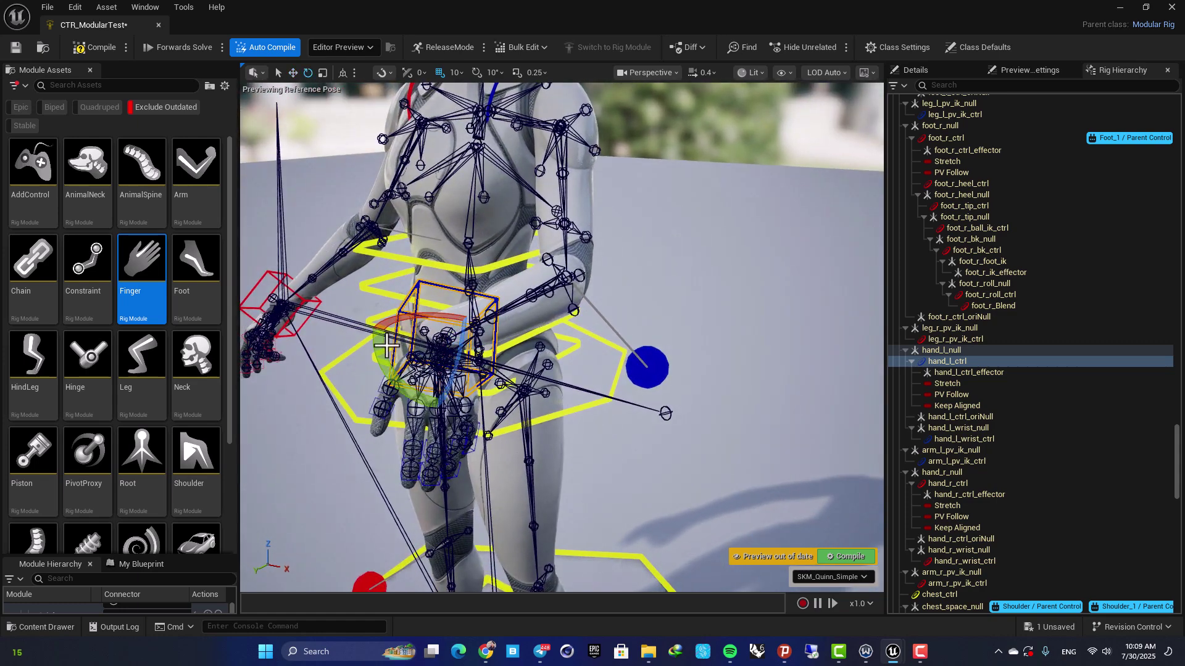
left_click_drag(379, 349, 359, 382)
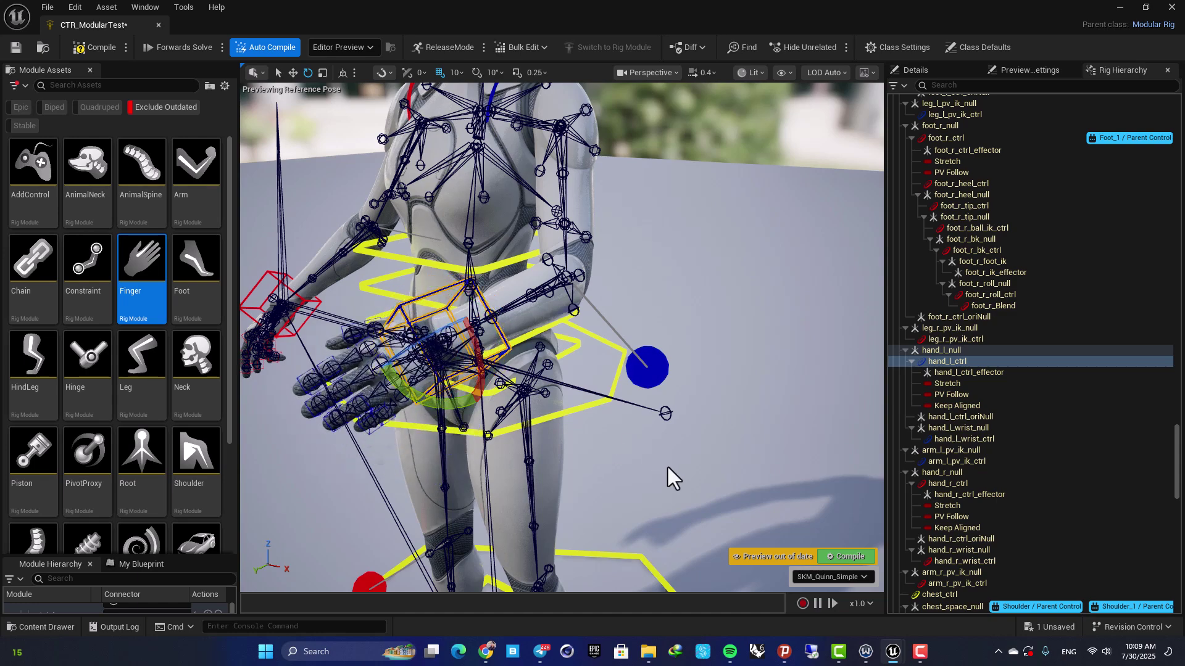
Try moving the blue pole vector control of the left elbow
left_click(647, 367)
key("f")
key("w")
left_click_drag(564, 315, 518, 352)
Test the neck module by rotating head_ctrl on the mannequin's head
right_click_drag(519, 351, 481, 327, "alt")
left_click_drag(517, 347, 552, 359, "alt")
mouse_move(517, 347)
right_mouse_down()
mouse_move(494, 272)
mouse_move(517, 348)
right_mouse_up()
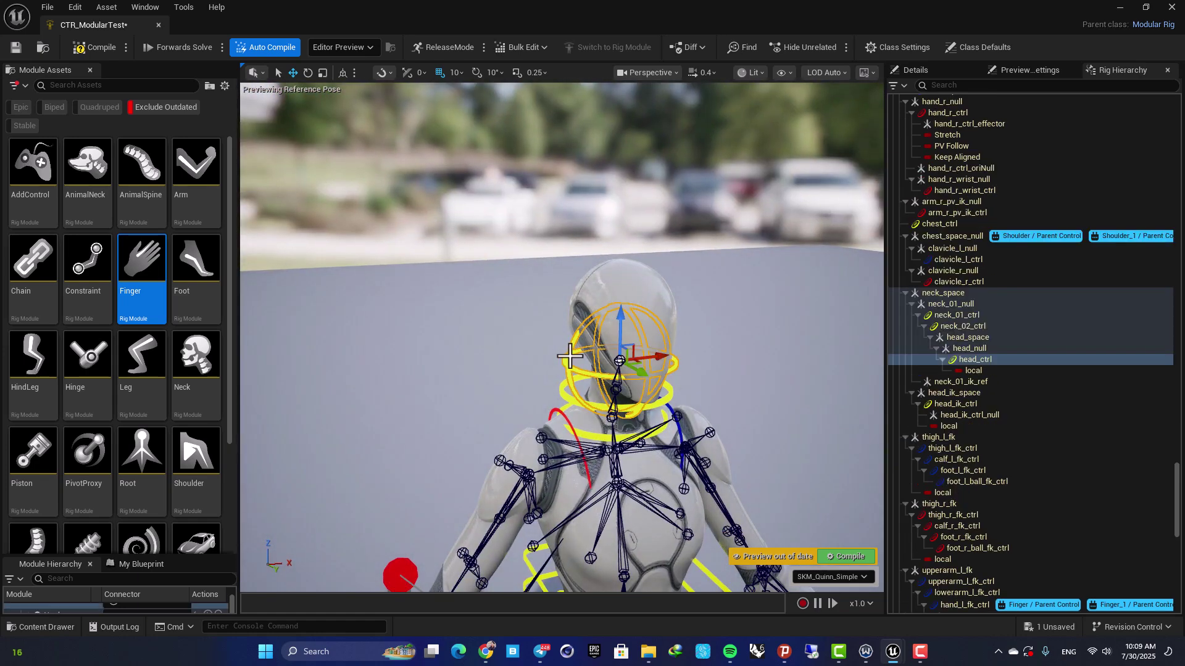
key("e")
left_click_drag(569, 327, 570, 407)
Compile the modular rig to refresh the preview and save the CTR_ModularTest asset
right_click_drag(570, 407, 840, 606)
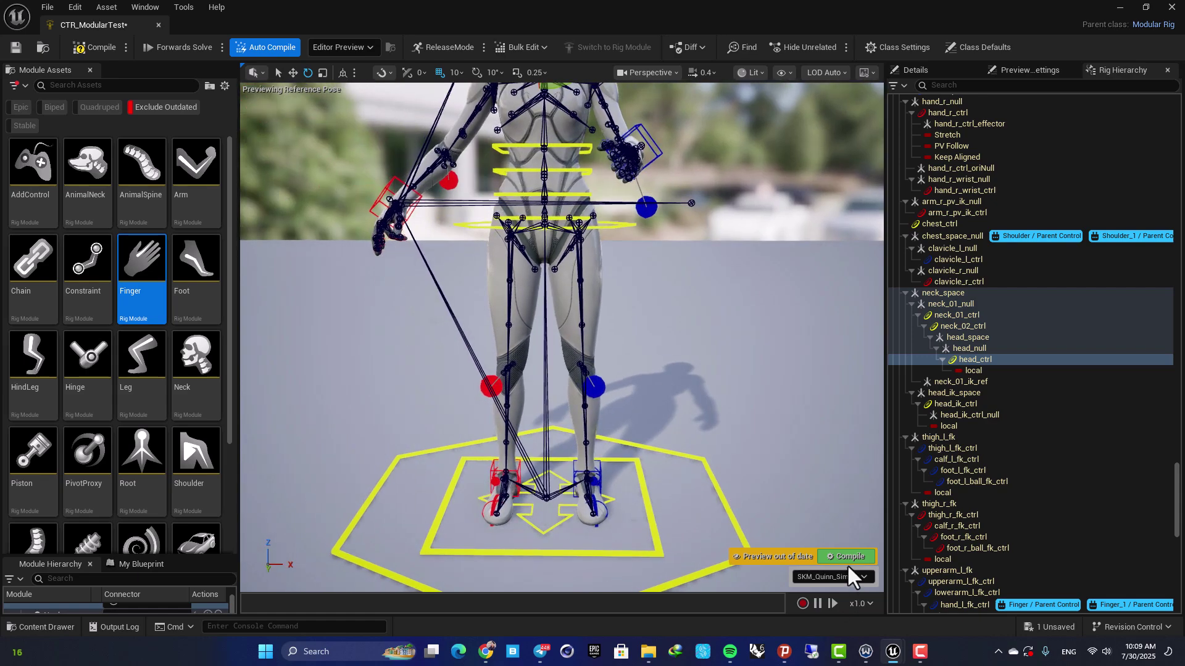
left_click(843, 557)
right_click_drag(603, 339, 317, 224)
left_click(22, 50)
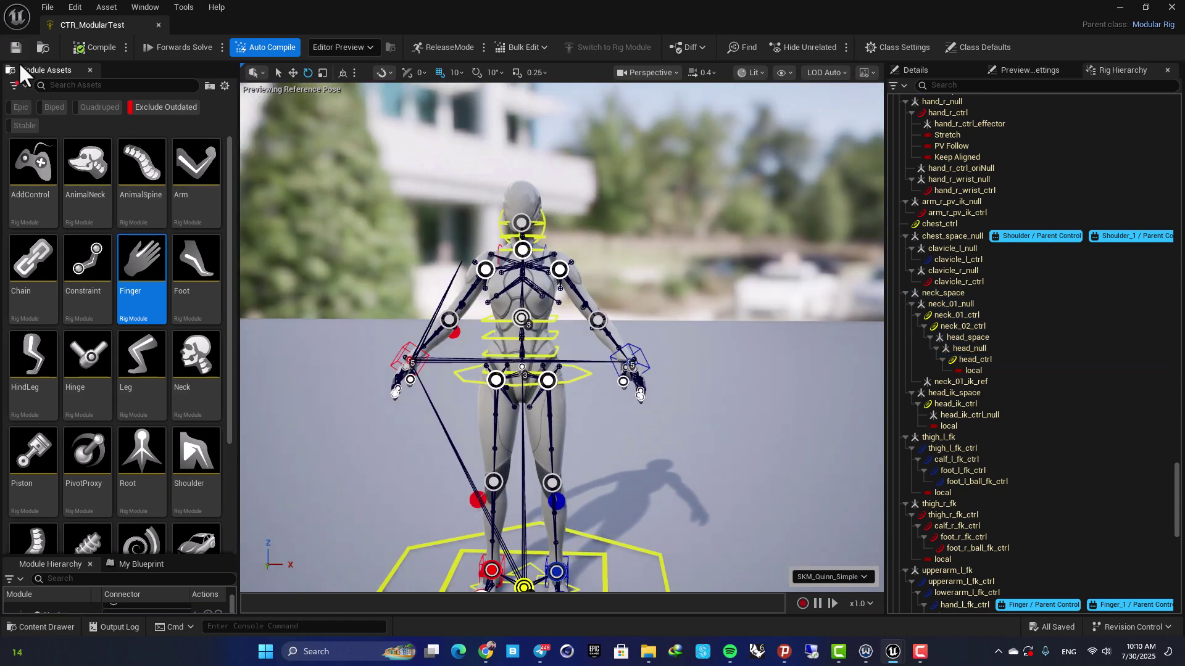
Dock the rig editor beside the Lvl_ThirdPerson level, place CTR_ModularTest on the level floor, and close the Anim Layers window
left_click_drag(107, 24, 235, 21)
left_click(93, 25)
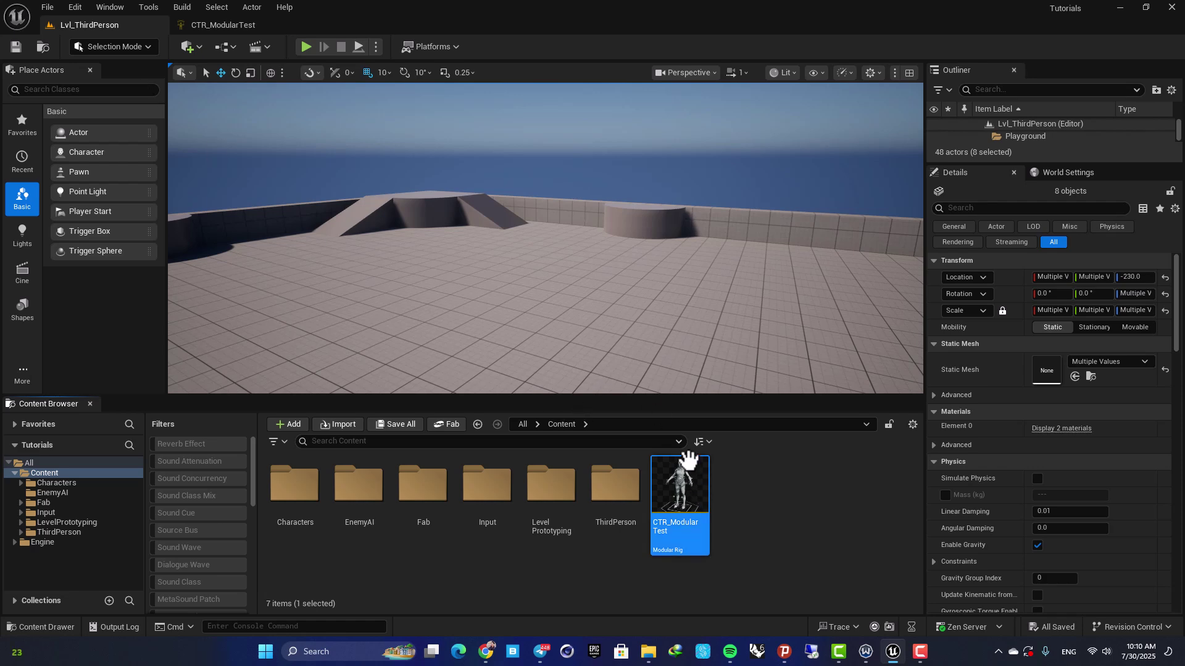
right_click_drag(642, 290, 654, 333)
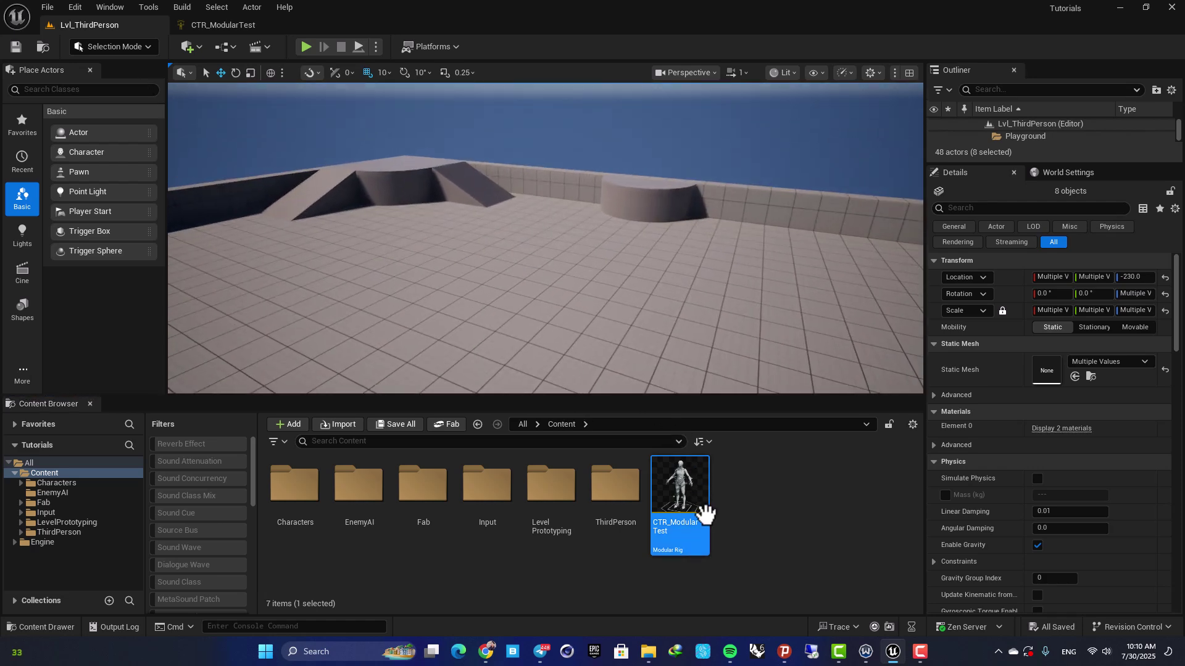
left_click_drag(682, 484, 460, 338)
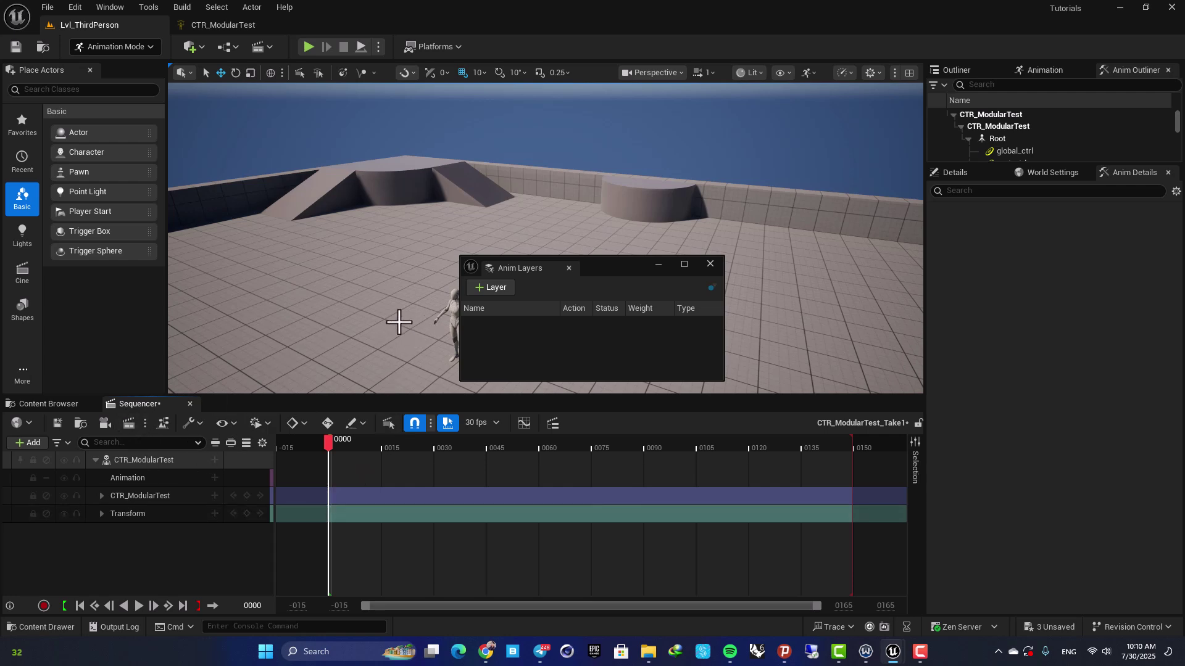
left_click(715, 268)
Expand the CTR_ModularTest rig track in the sequence and examine its list of individual control tracks
key("w")
right_click_drag(561, 304, 525, 290)
key("g")
key("w")
key("e")
mouse_move(553, 220)
right_mouse_down()
mouse_move(553, 259)
mouse_move(553, 220)
right_mouse_up()
key("w")
key("q")
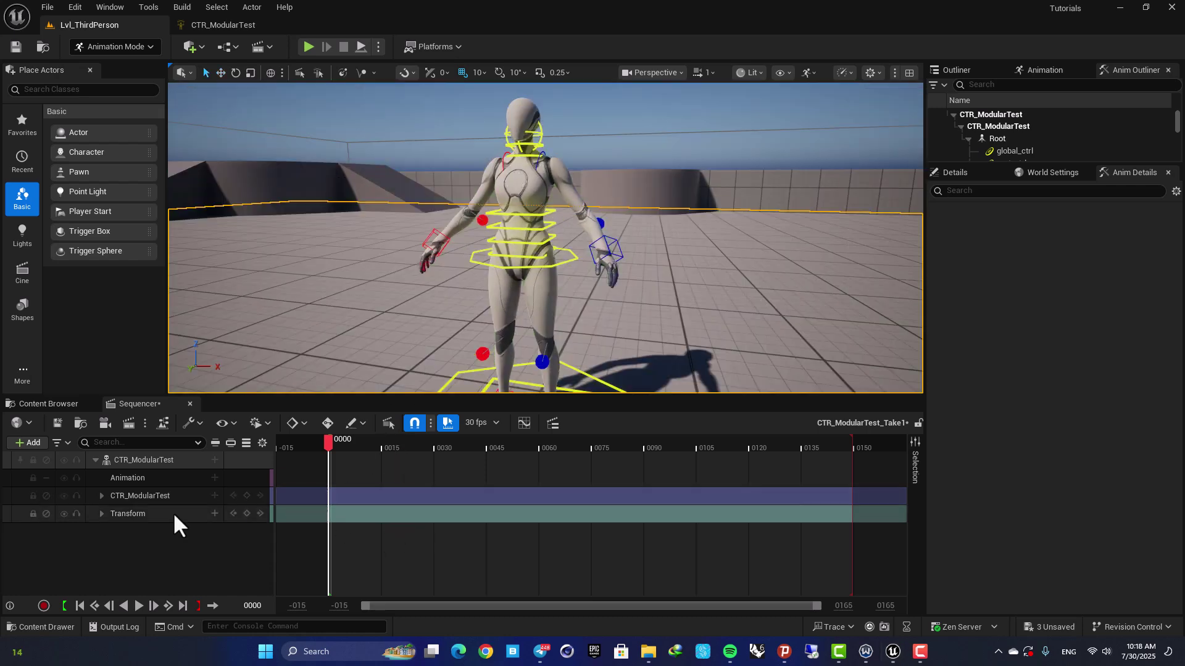
left_click(102, 496)
scroll(158, 512, "down", 5)
scroll(162, 512, "down", 6)
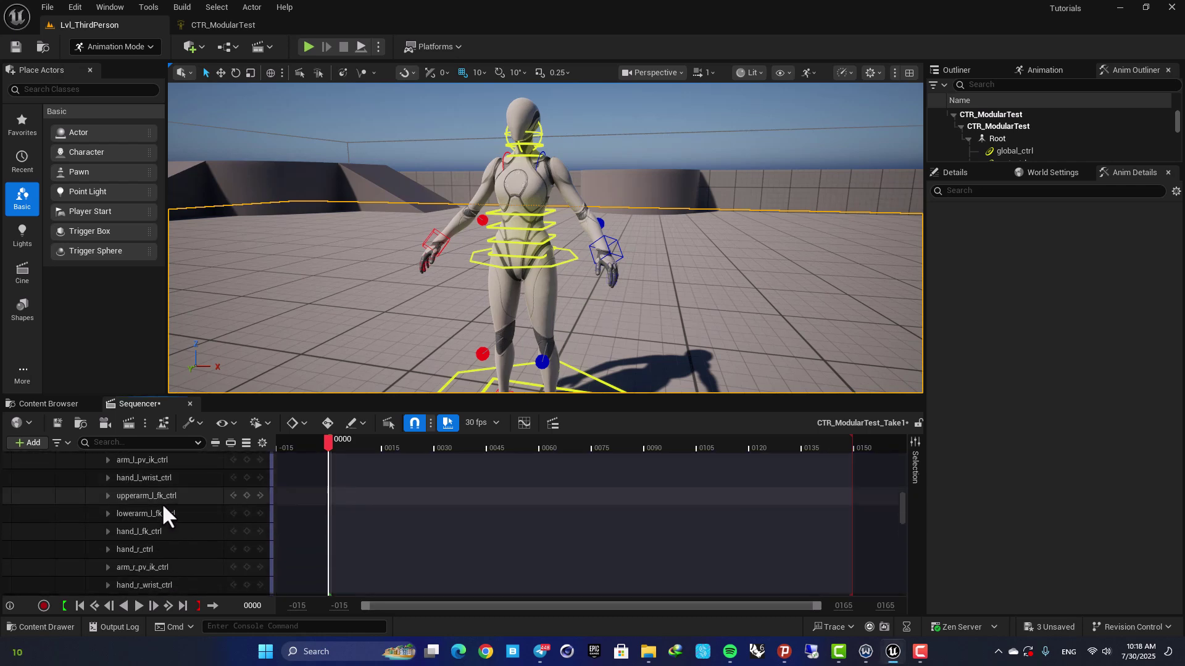
scroll(201, 530, "up", 5)
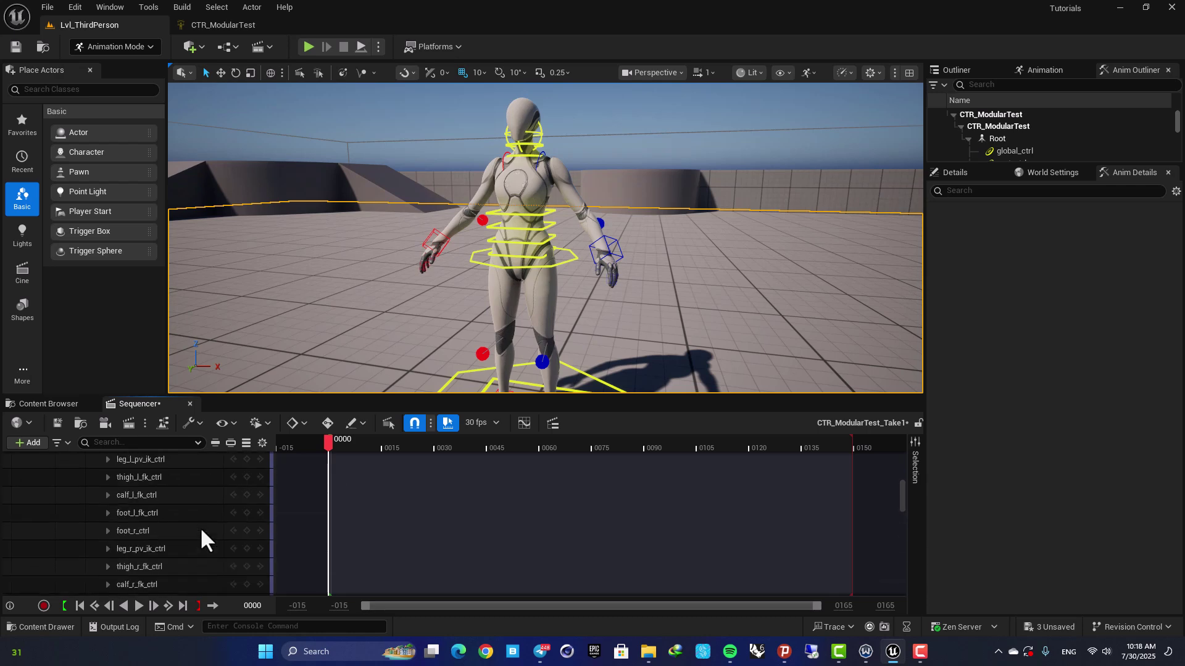
scroll(115, 532, "up", 5)
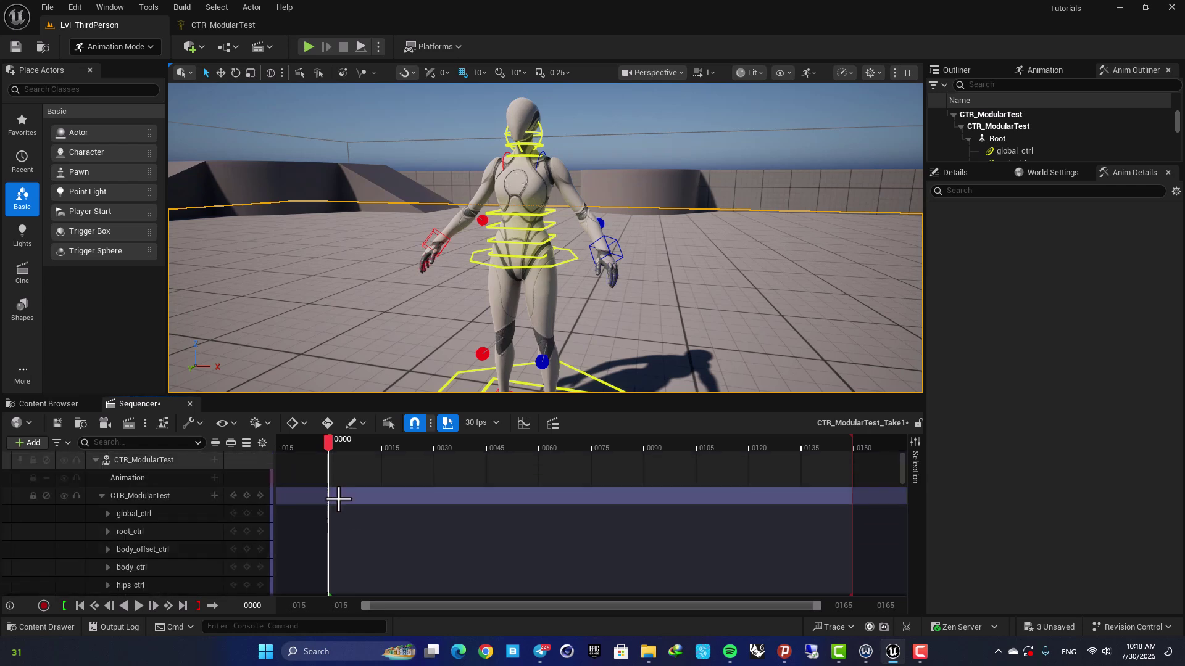
Move hand_l_ctrl in toward the body, to a location of about -13, -10, -13
mouse_move(457, 214)
right_mouse_down()
mouse_move(487, 231)
mouse_move(377, 204)
mouse_move(481, 195)
mouse_move(458, 210)
right_mouse_up()
right_click_drag(513, 240, 513, 240)
left_click(658, 272)
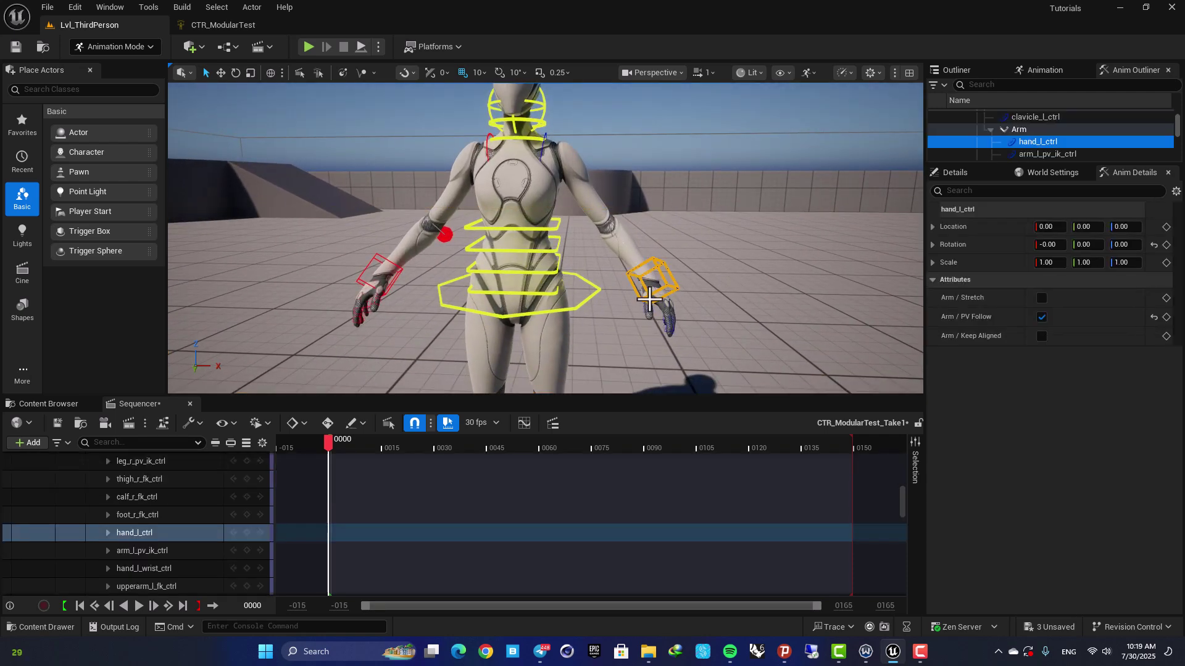
key("e")
left_click_drag(676, 284, 621, 279)
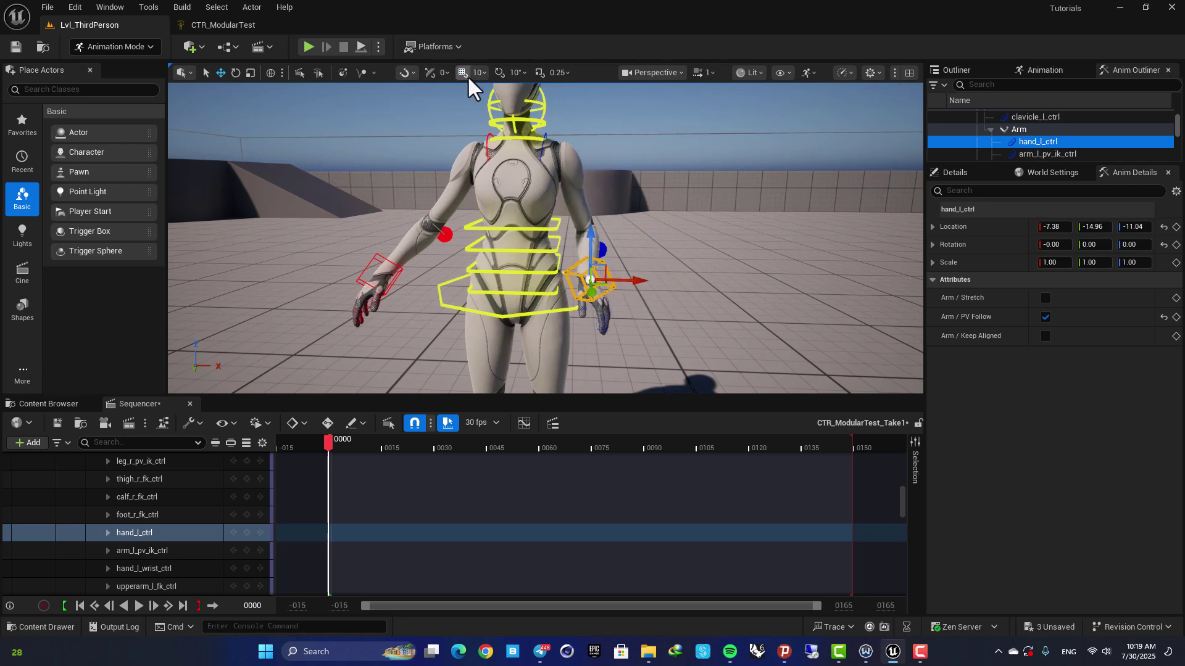
left_click_drag(590, 248, 594, 218)
Rotate hand_l_ctrl to about 59, -24, -37 degrees so the left palm turns toward the waist
right_click_drag(594, 218, 477, 242)
key("d")
scroll(518, 224, "down", 1)
key("w")
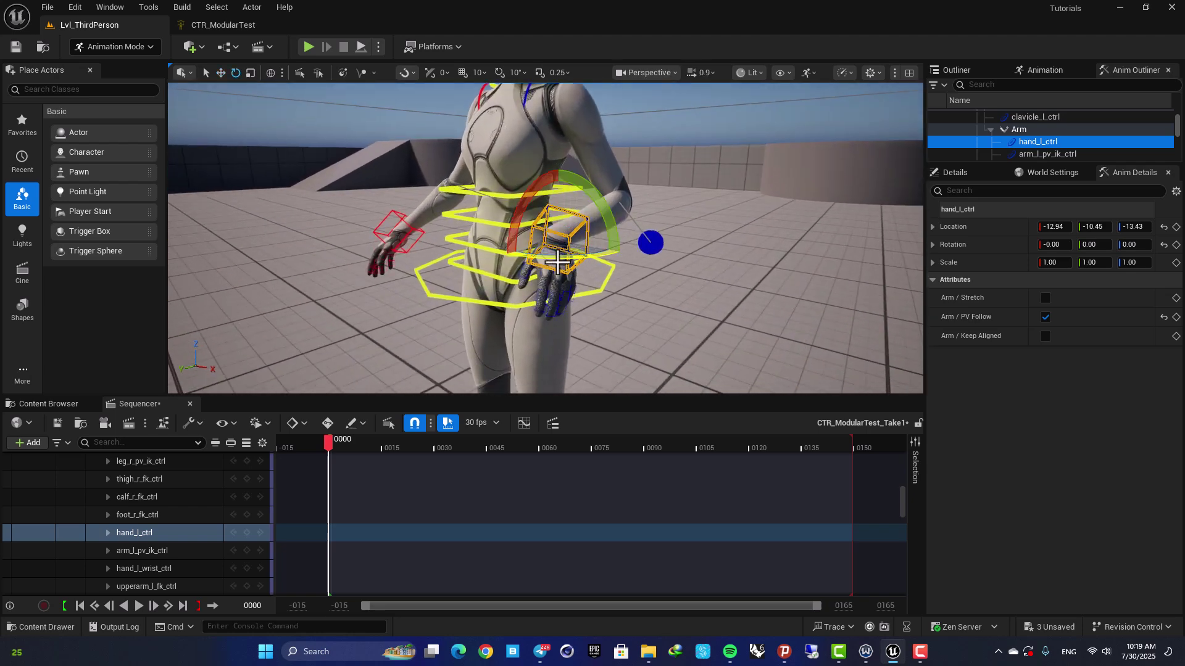
left_click_drag(623, 259, 560, 247)
Rest the left hand on the hip by adjusting hand_l_ctrl to location about -25, -17, -12 and rotation about 53, -43, -58
key("a")
key("s")
right_click_drag(560, 247, 500, 244)
key("w")
key("d")
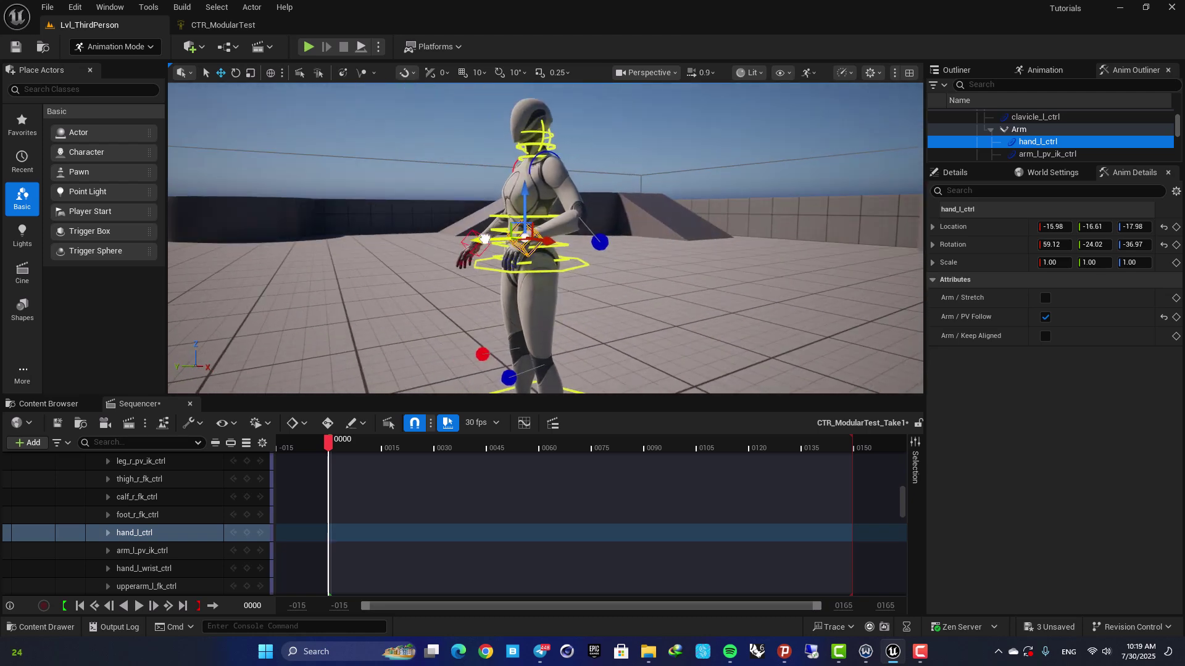
left_click_drag(504, 237, 501, 238)
key("a")
right_click_drag(501, 238, 401, 237)
key("w")
key("d")
left_click(543, 242)
key("d")
left_click(541, 220)
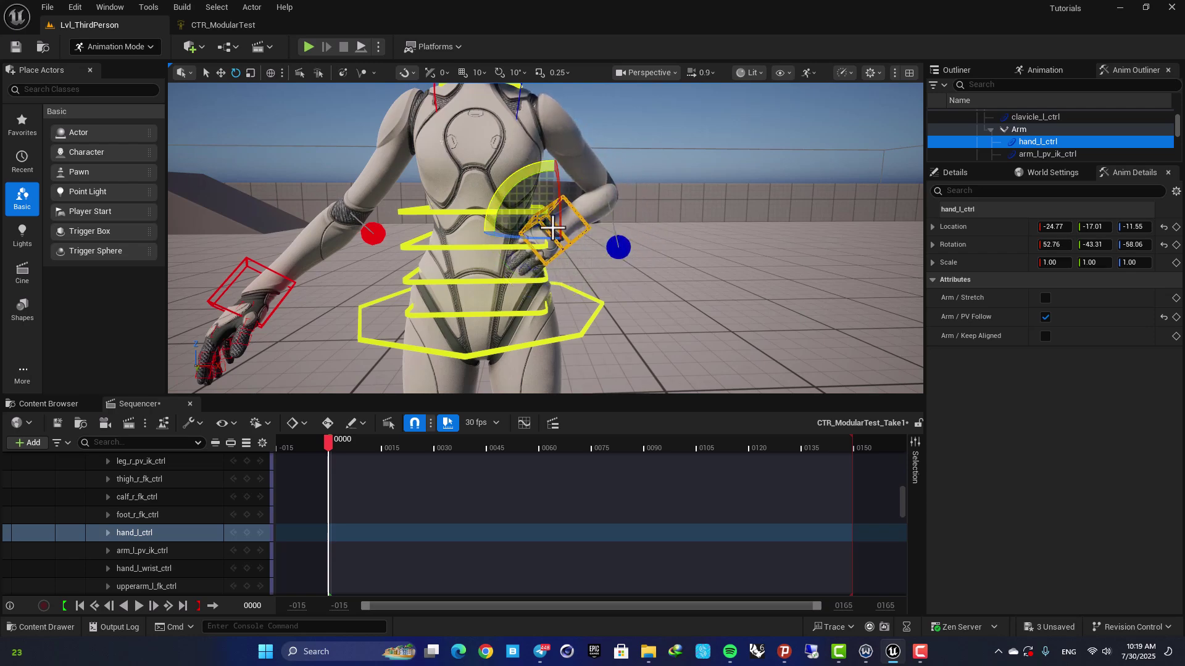
left_click(493, 265)
Bring hand_r_ctrl to the right side of the waist, at location about 21, 13, 21 and rotation about 79, -37, -69
mouse_move(580, 242)
right_mouse_down()
mouse_move(493, 247)
mouse_move(582, 247)
mouse_move(571, 257)
right_mouse_up()
key("w")
left_click(571, 253)
left_click_drag(571, 257, 583, 260)
right_click_drag(583, 261, 653, 250)
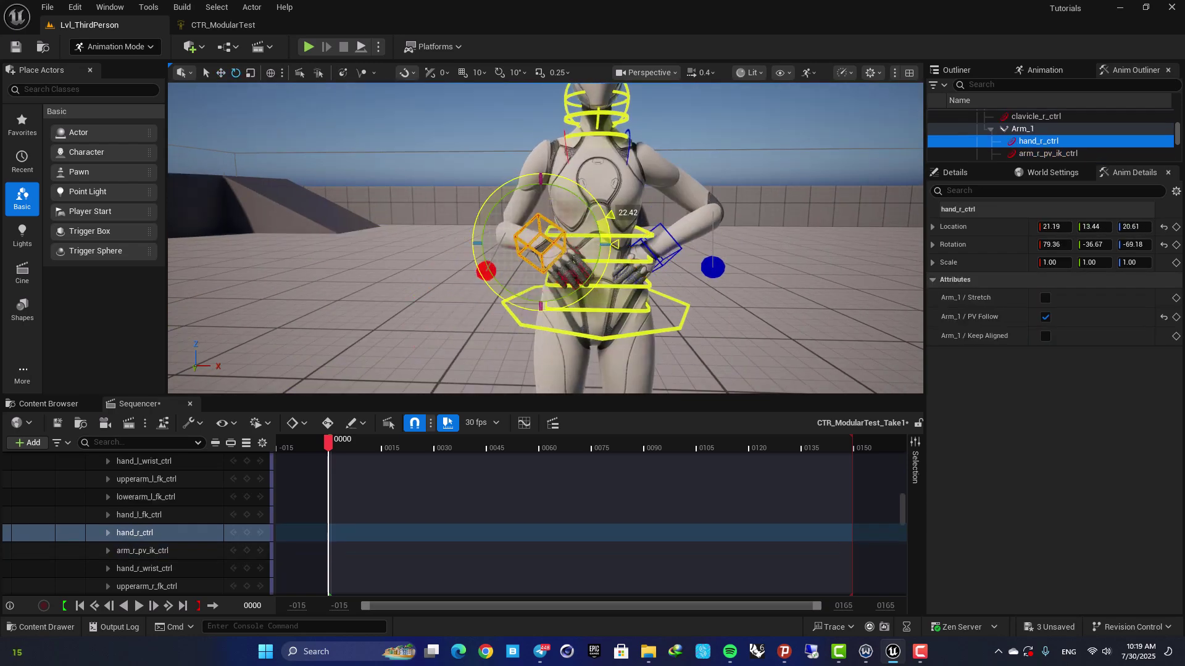
Refine hand_r_ctrl to location 23.77, 14.39, 17.60 and rotation 70.68, -28.65, -71.06, and hide the control shapes in the viewport
key("w")
left_click_drag(395, 154, 445, 188, "alt")
mouse_move(493, 247)
left_mouse_down("alt")
mouse_move(455, 228)
mouse_move(519, 247)
mouse_move(494, 269)
left_mouse_up("alt")
left_click(495, 266)
left_click_drag(617, 321, 534, 284, "alt")
left_click(471, 229)
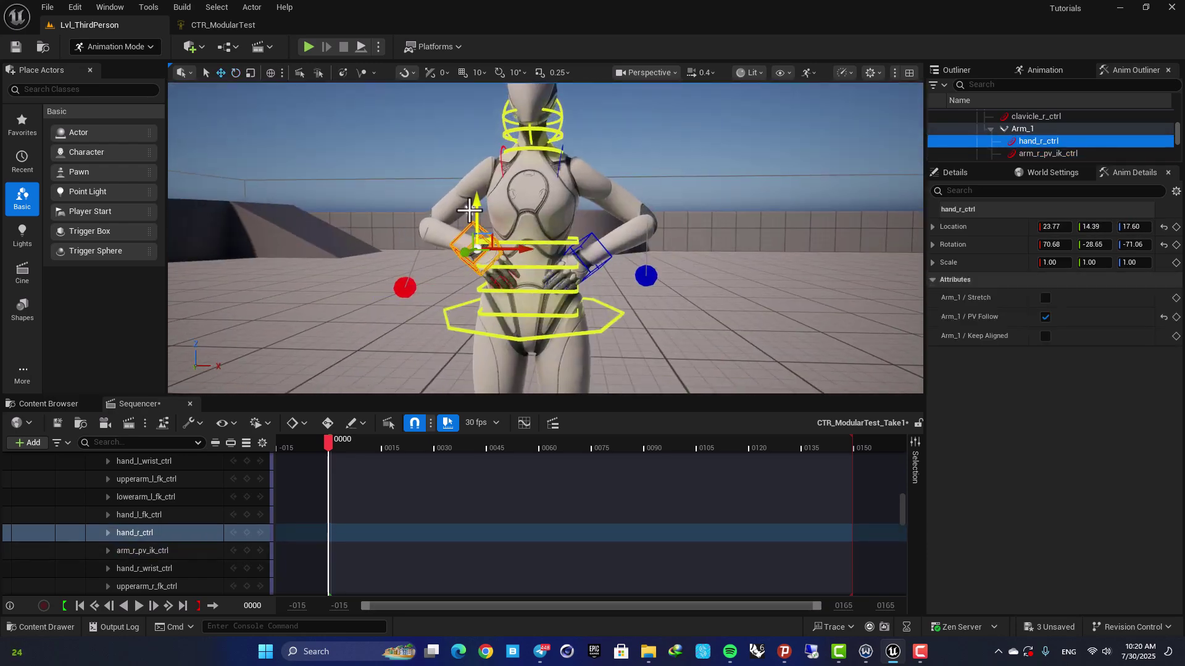
right_click_drag(556, 254, 602, 250)
key("g")
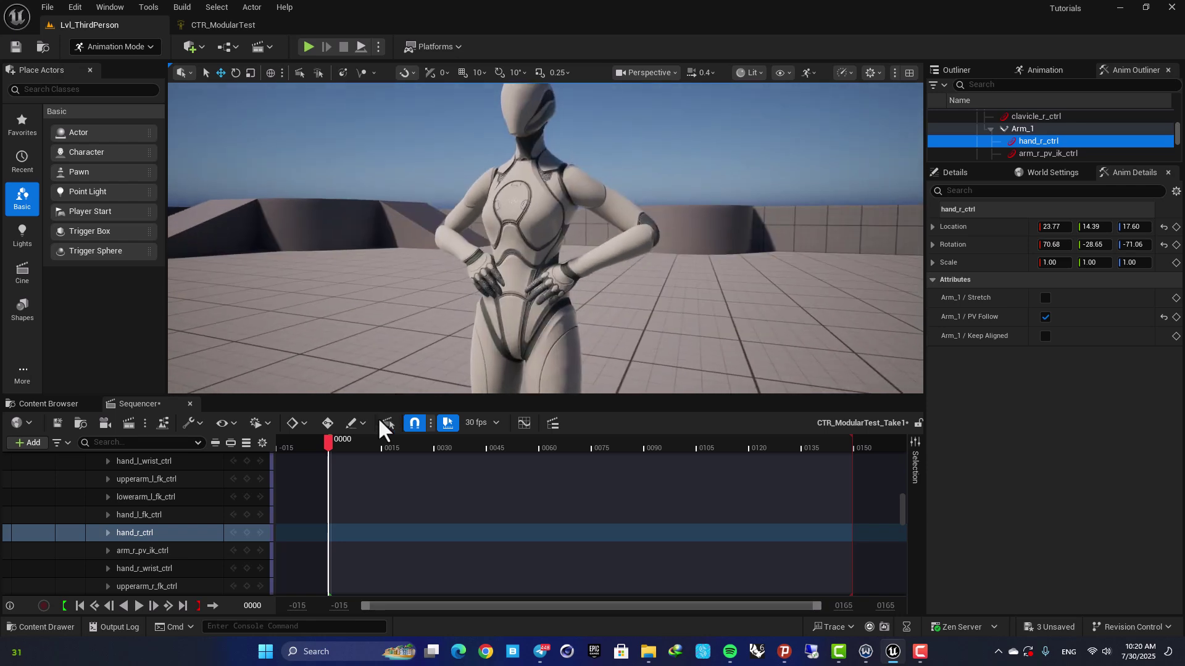
Key all controls of the CTR_ModularTest rig track at frame 0
scroll(223, 529, "up", 2)
scroll(222, 529, "down", 5)
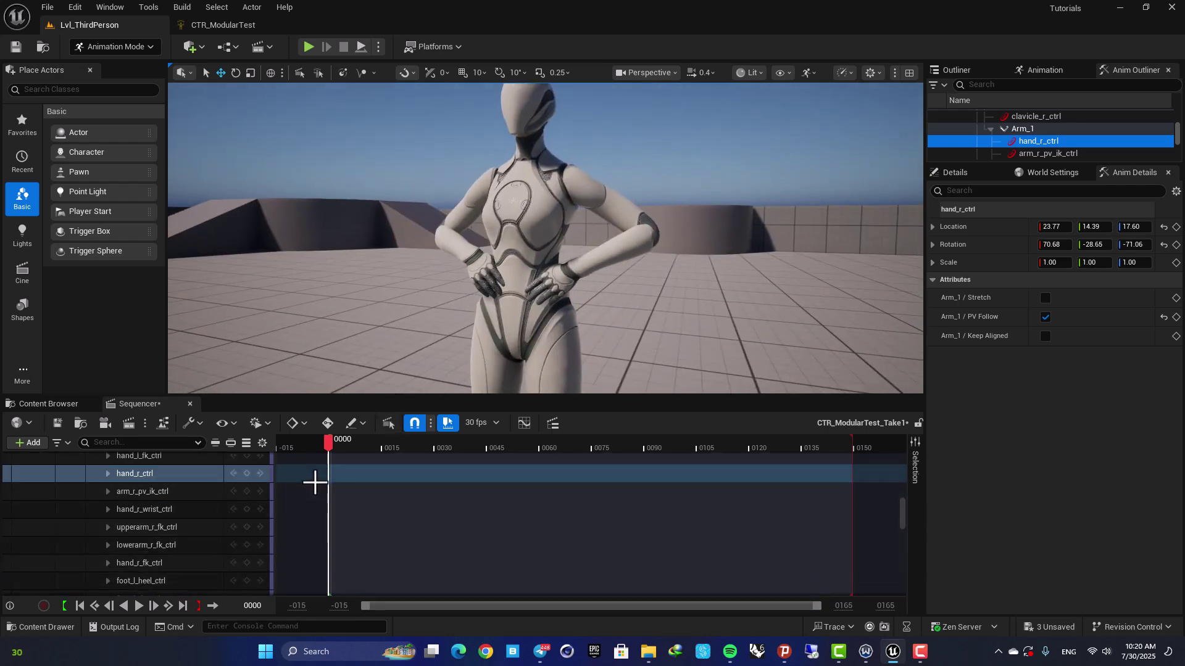
scroll(314, 483, "up", 4)
scroll(318, 456, "down", 6)
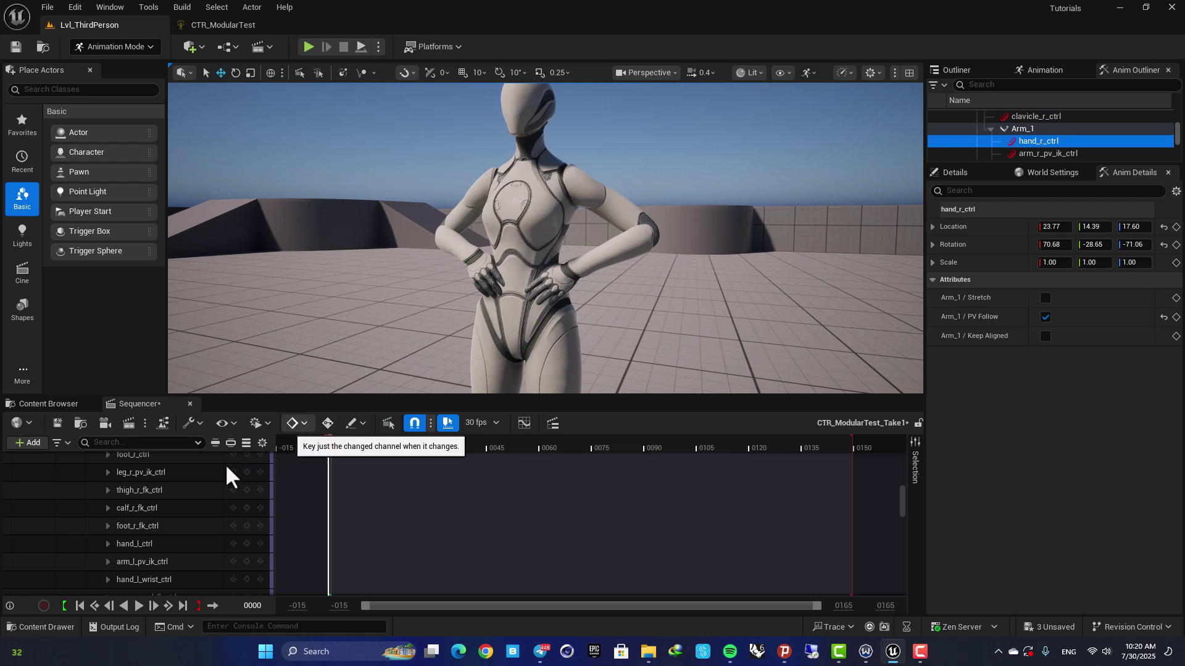
scroll(187, 499, "up", 10)
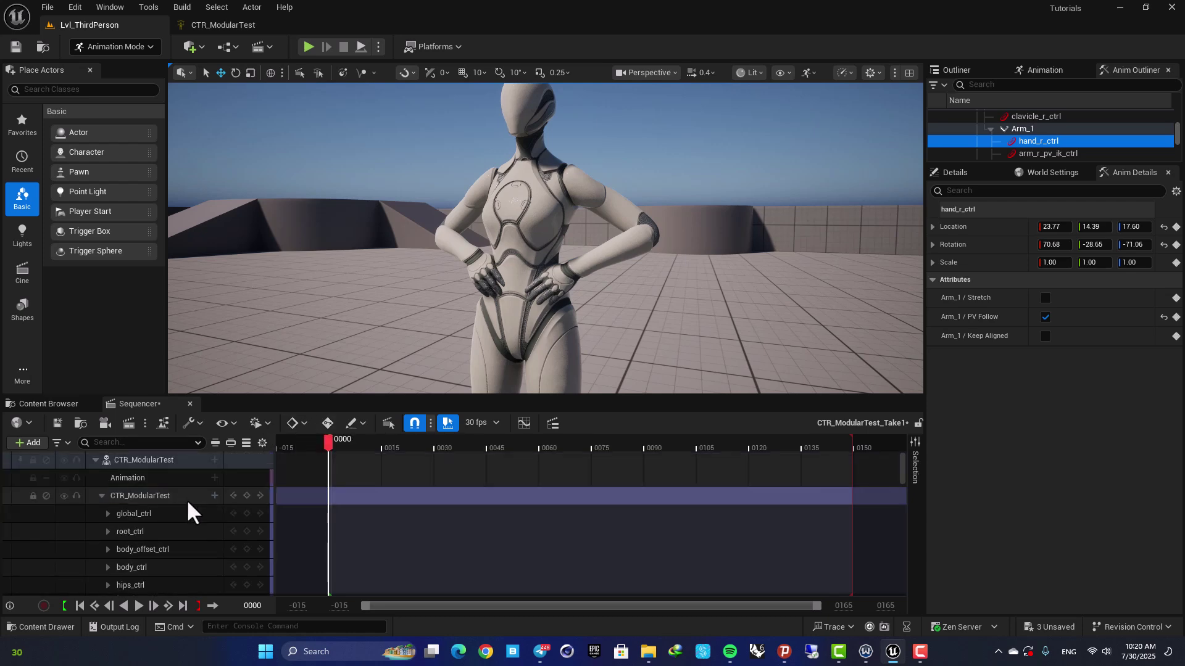
left_click(246, 495)
scroll(328, 500, "down", 8)
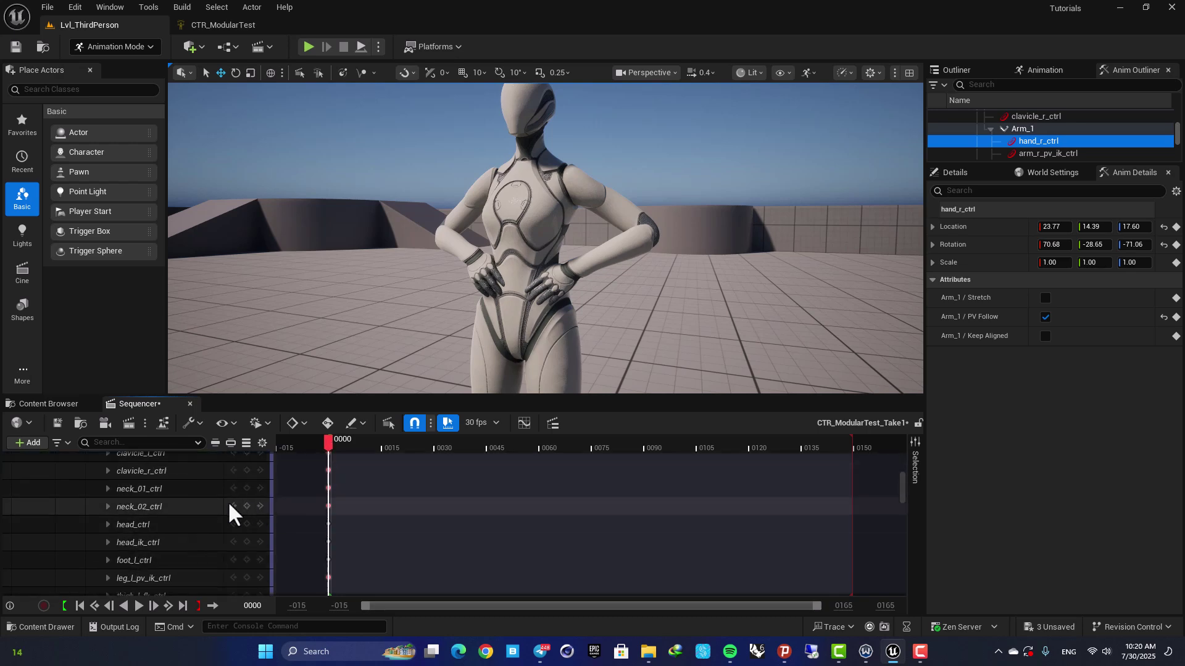
scroll(189, 487, "down", 6)
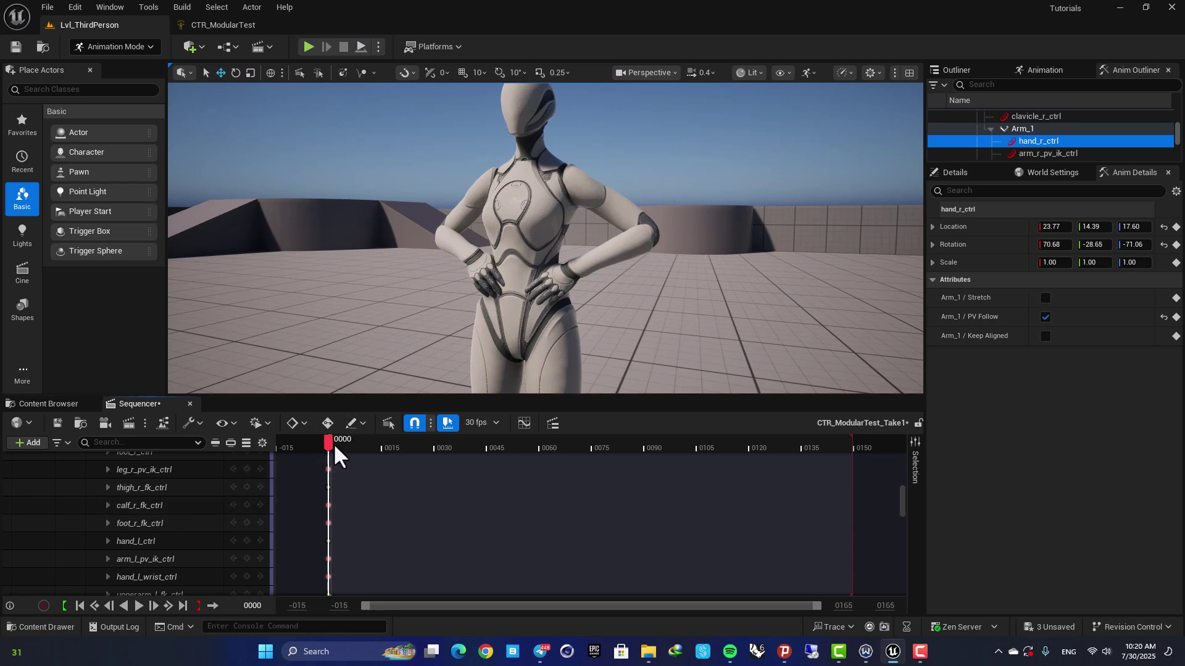
Turn on automatic keying and move the playhead to frame 14
left_click_drag(336, 442, 344, 441)
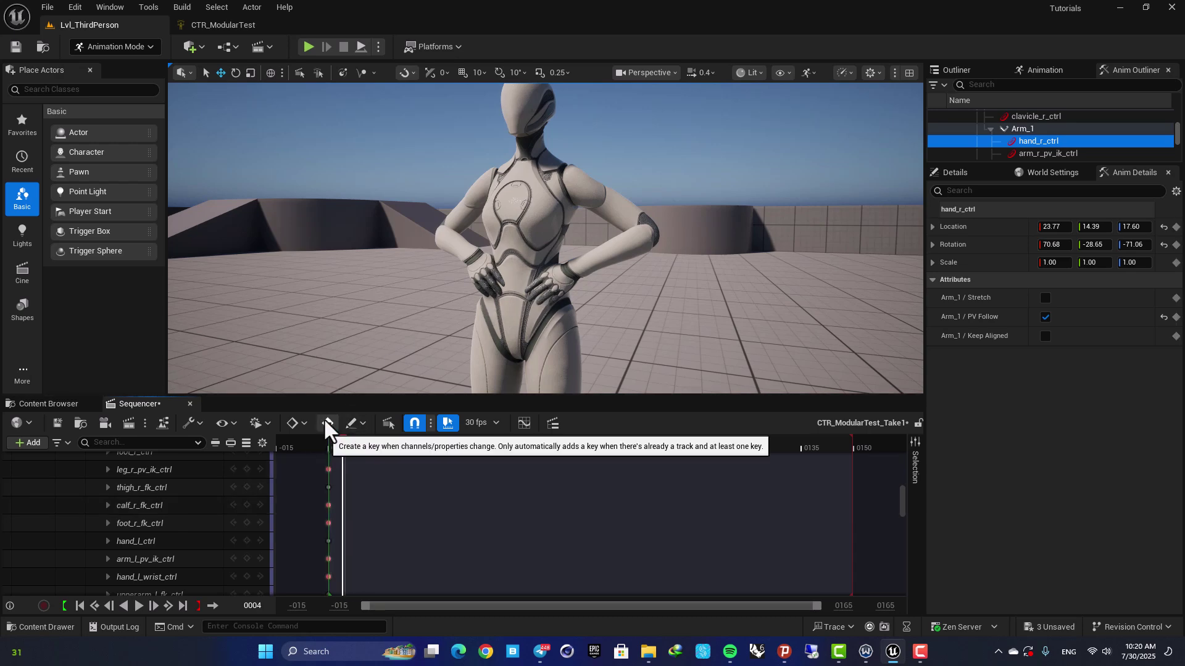
left_click(327, 422)
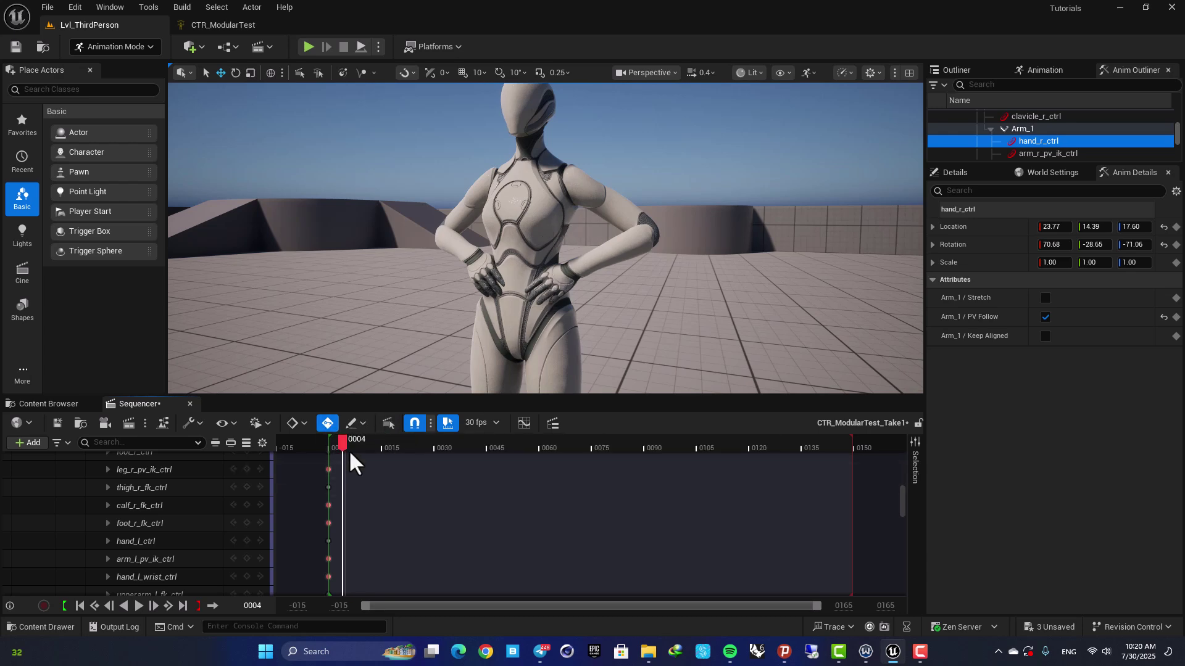
left_click_drag(343, 447, 379, 447)
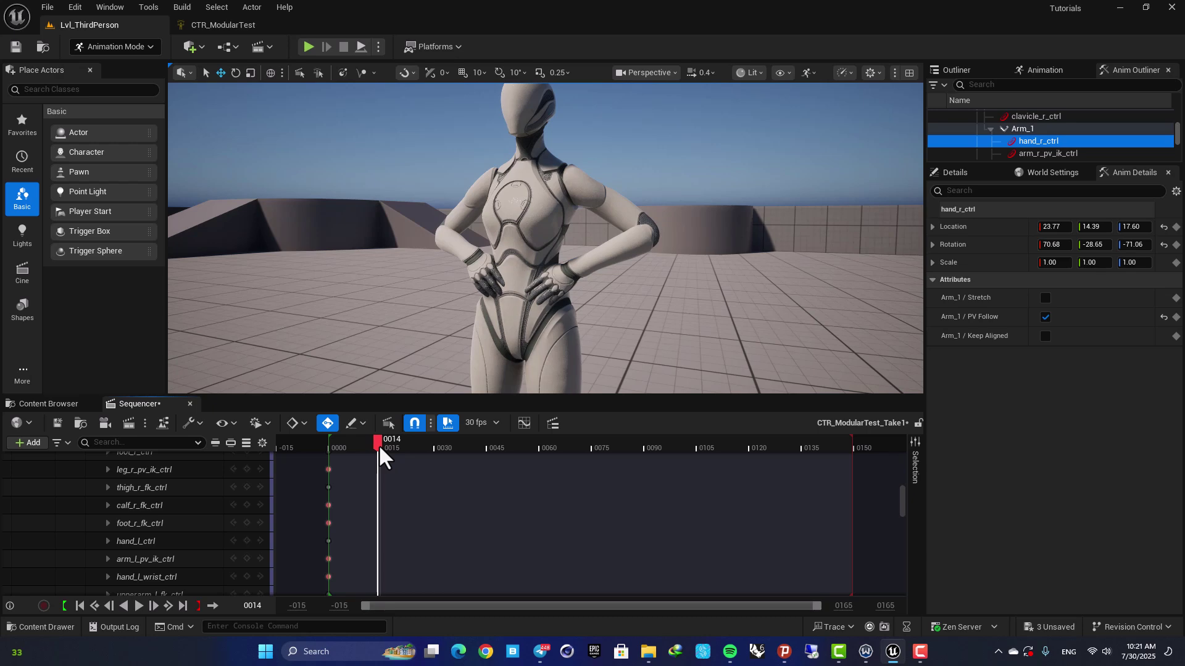
At frame 30, show the control shapes and raise hand_l_ctrl to location about -36, -7, -17
left_click_drag(379, 445, 433, 447)
left_click_drag(484, 282, 518, 296, "alt")
key("f")
key("g")
right_click_drag(518, 290, 603, 254)
left_click(580, 260)
left_click_drag(580, 223, 574, 161)
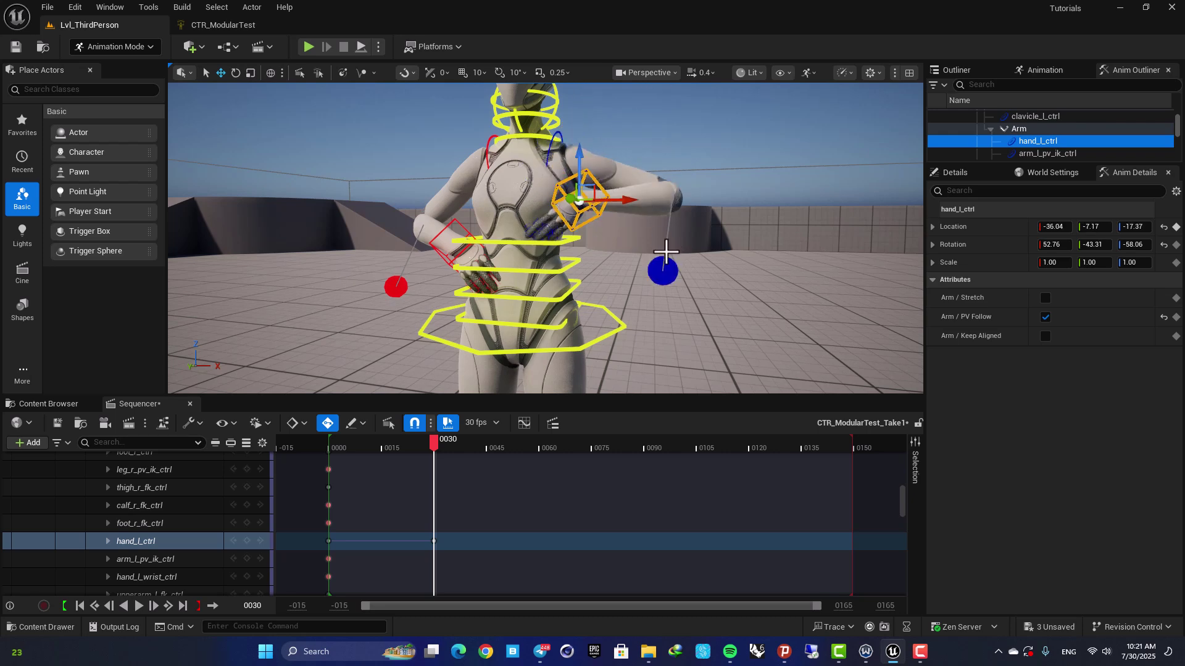
Raise hand_l_ctrl to shoulder height at about -46, 13, -38, and move arm_l_pv_ik_ctrl to about -6, 4, 20
right_click_drag(568, 203, 538, 245)
left_click_drag(533, 246, 481, 253)
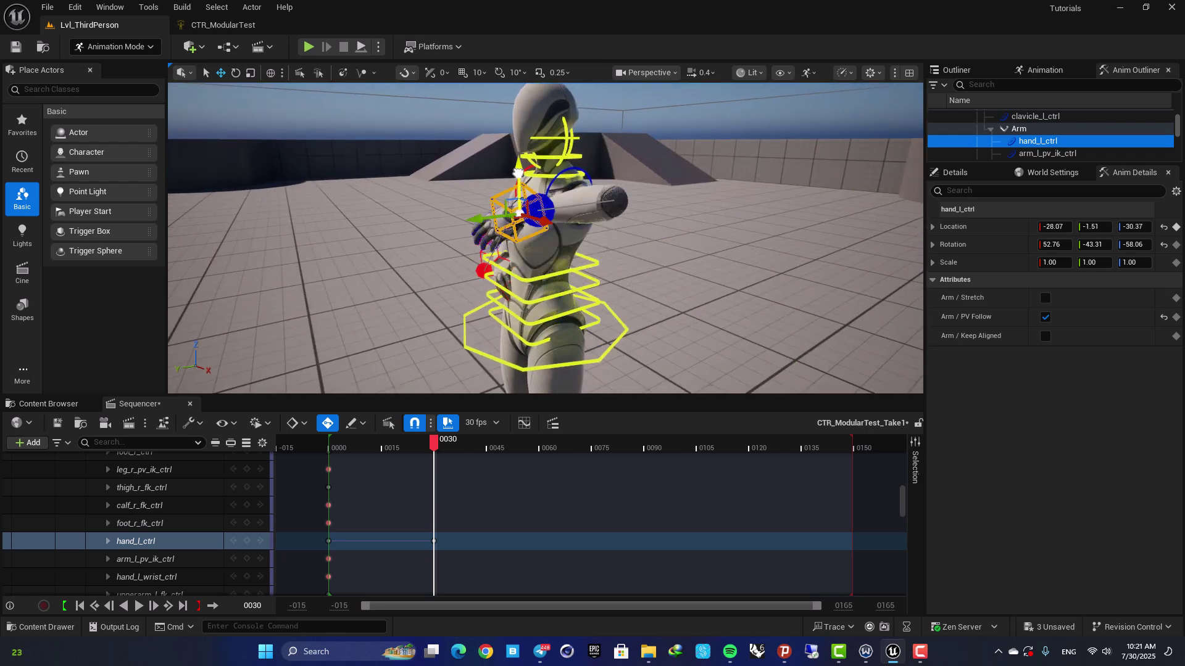
left_click_drag(518, 174, 518, 124)
right_click_drag(518, 123, 555, 92)
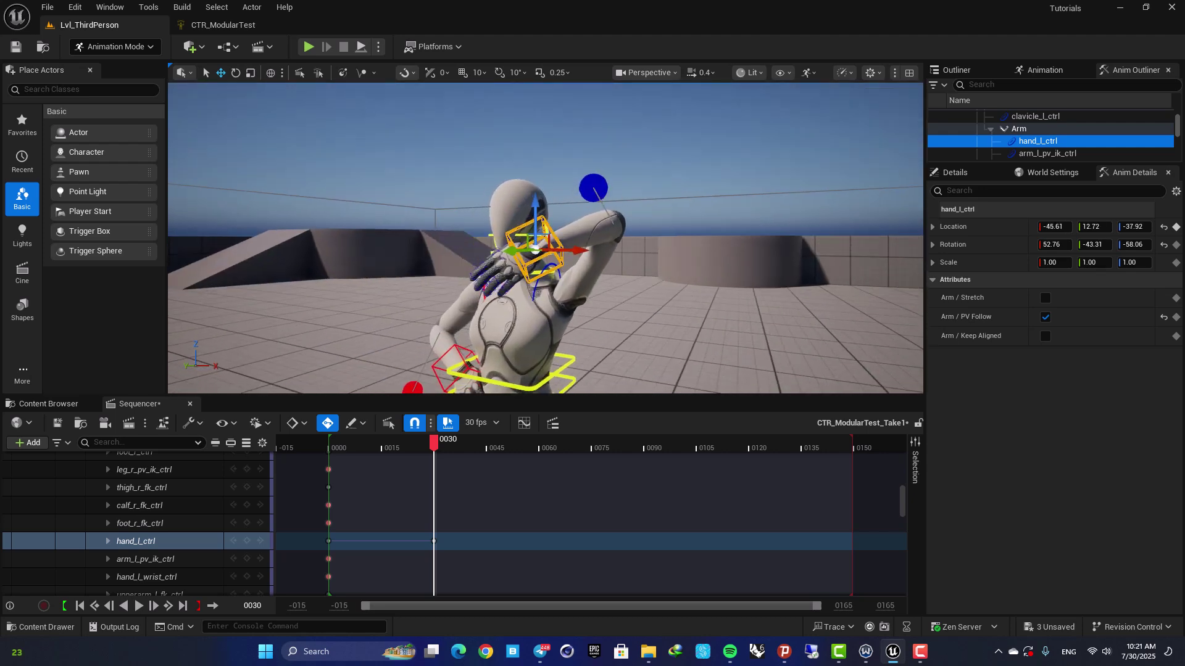
left_click(598, 189)
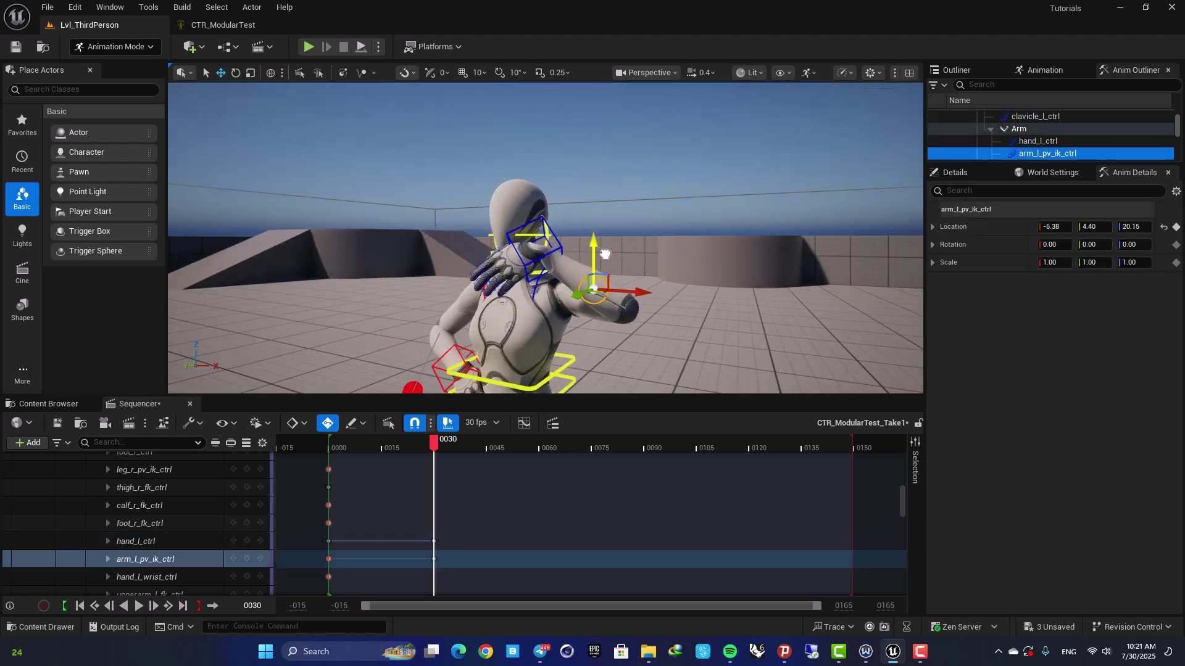
Lift hand_l_ctrl to location -57.17, 22.09, -42.90 and turn it to rotation 231.67, -60.48, -174.20
left_click(537, 211)
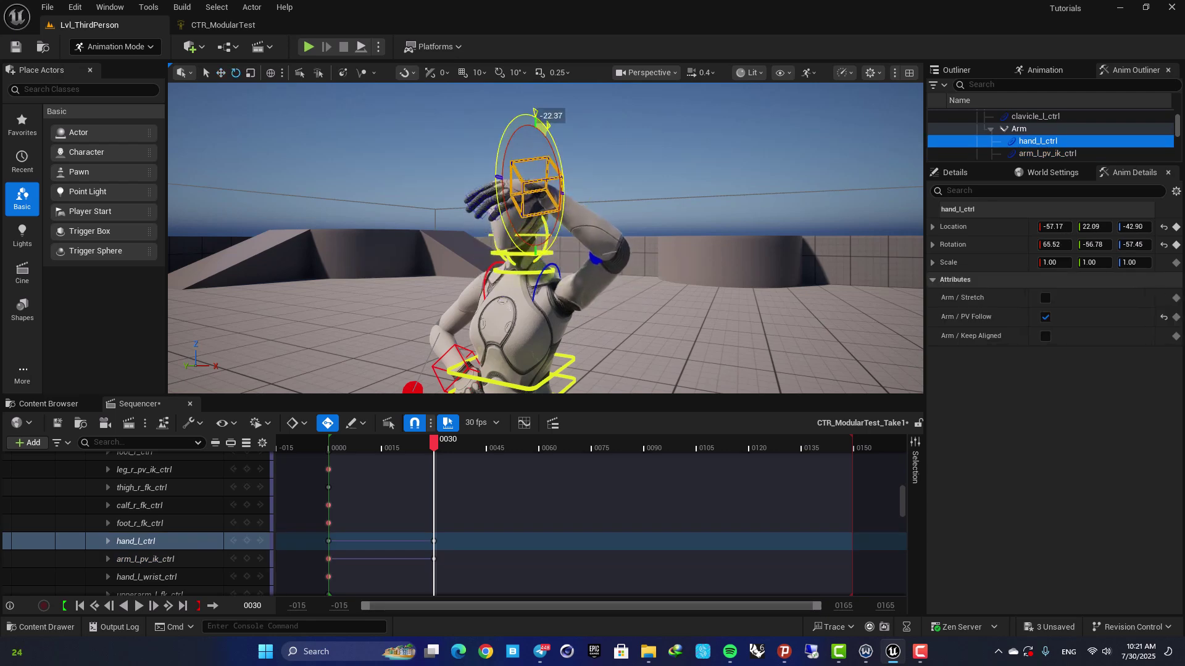
right_click_drag(532, 290, 527, 227)
left_click_drag(514, 206, 501, 230)
right_click_drag(501, 230, 457, 194)
left_click_drag(592, 230, 526, 230, "alt")
key("w")
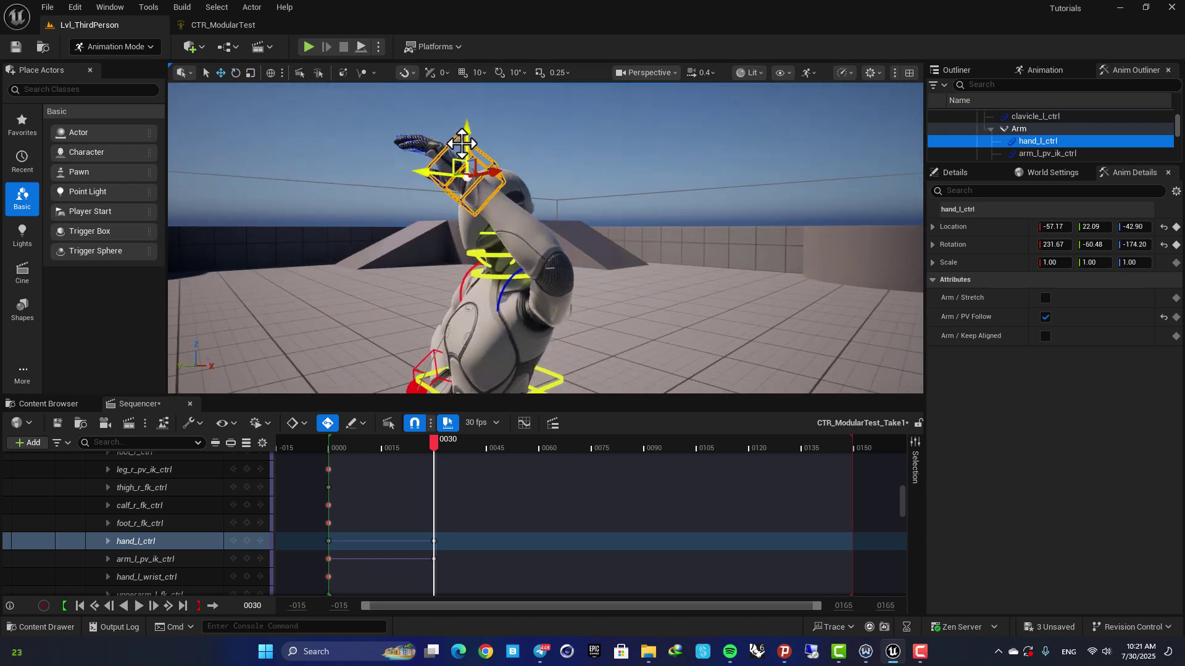
Raise hand_l_ctrl above the head to location -67.71, 26.72, -42.12 and rotate it to 257.16, -42.37, -197.09
left_click_drag(461, 143, 512, 204)
right_click_drag(426, 216, 425, 162)
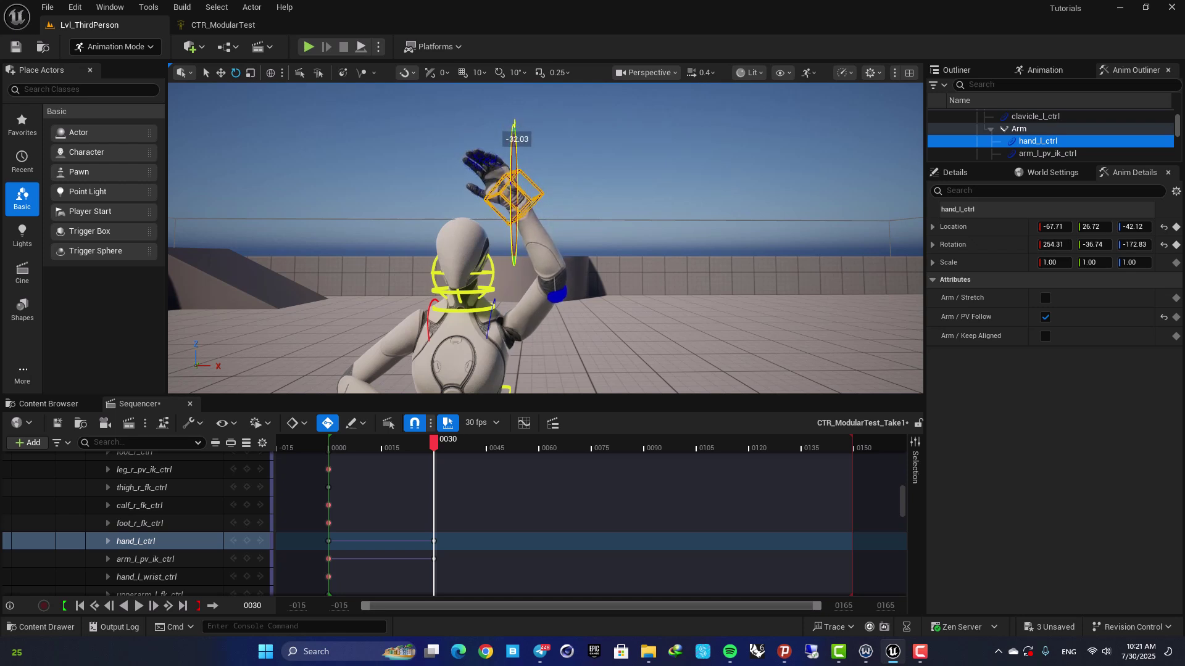
left_click_drag(565, 197, 584, 218)
right_click_drag(535, 286, 517, 331)
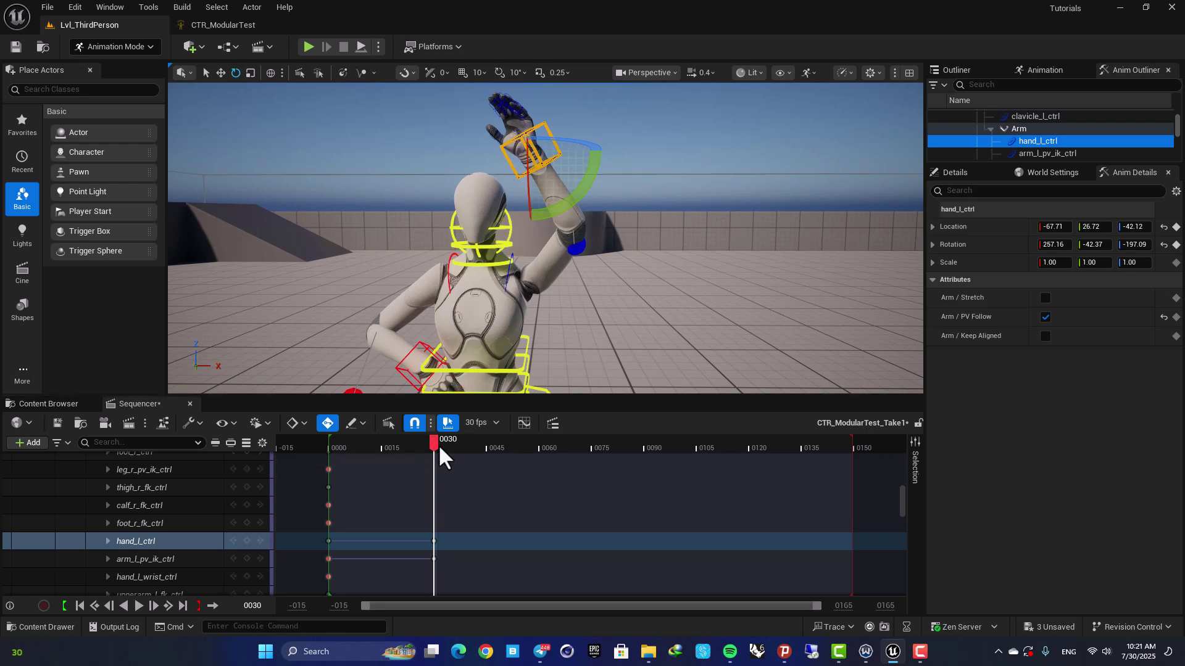
Play the sequence from frame 0 to check the arm-raising motion
left_click_drag(432, 442, 328, 449)
key("space")
scroll(363, 500, "down", 5)
scroll(363, 515, "down", 2)
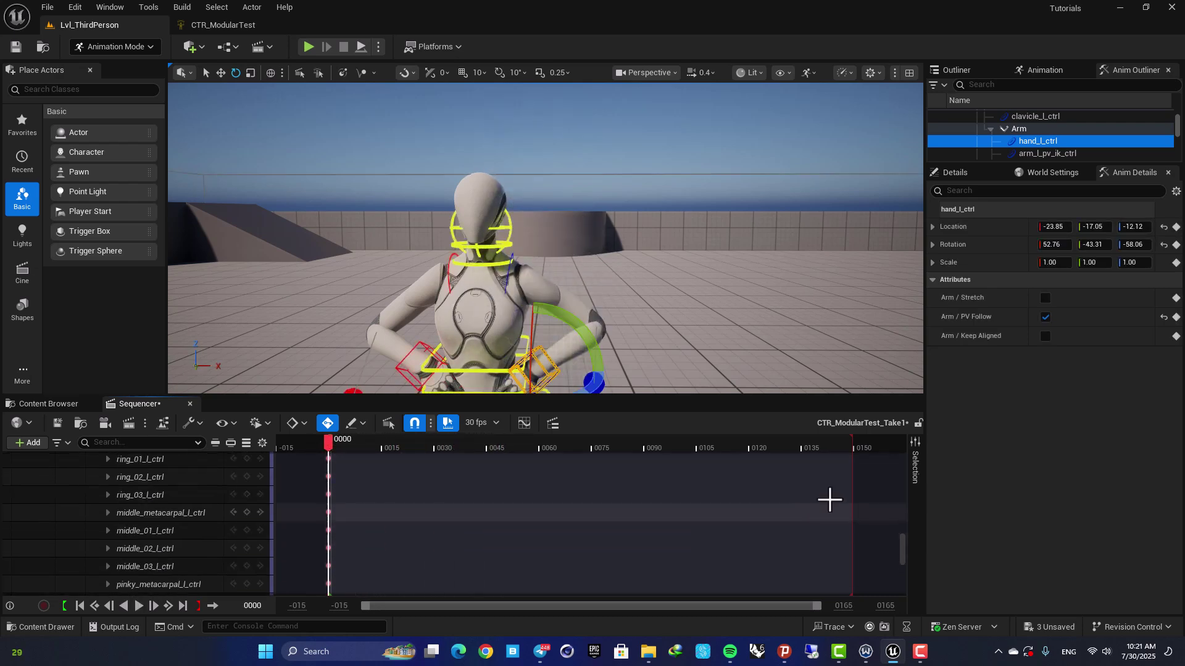
left_click_drag(902, 552, 900, 506)
key("space")
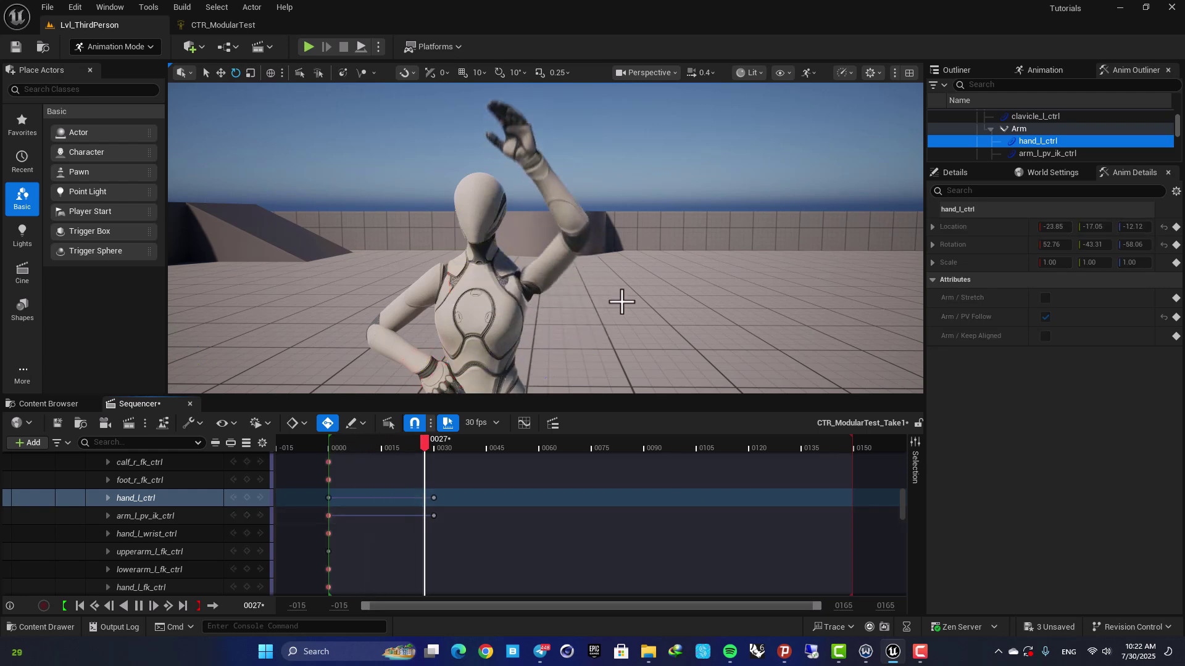
key("space")
At frame 0, move arm_l_pv_ik_ctrl outward from the elbow to location -7.27, -41.55, 17.09
left_click_drag(439, 447, 329, 465)
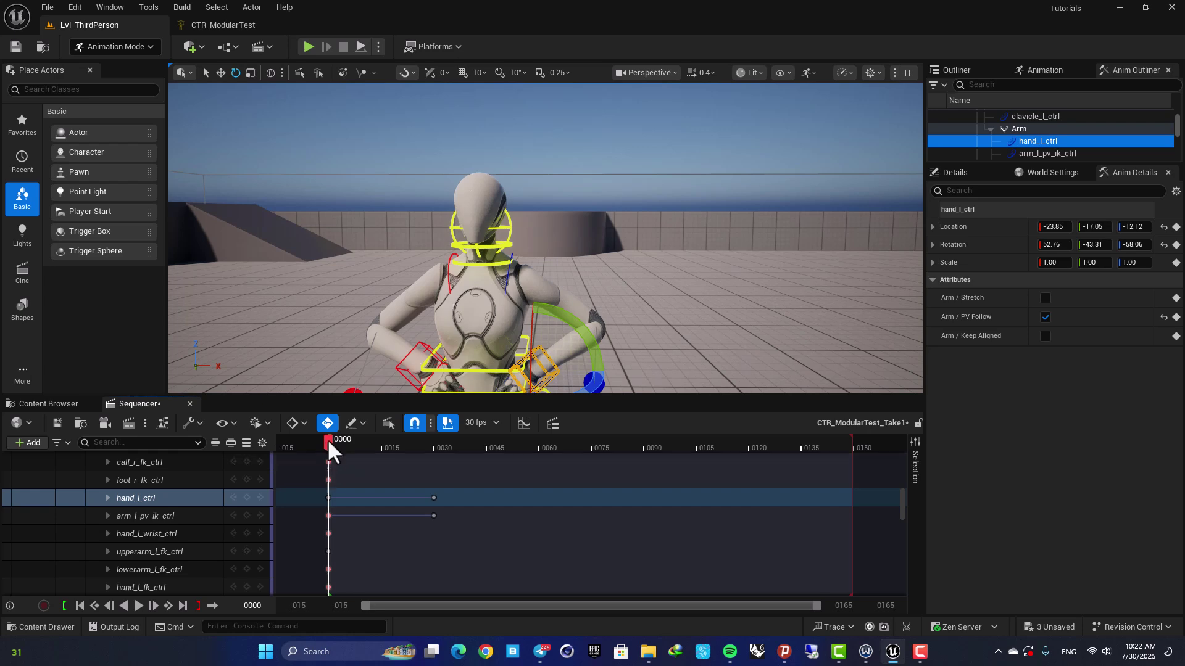
mouse_move(325, 438)
left_mouse_down()
mouse_move(365, 446)
mouse_move(328, 446)
left_mouse_up()
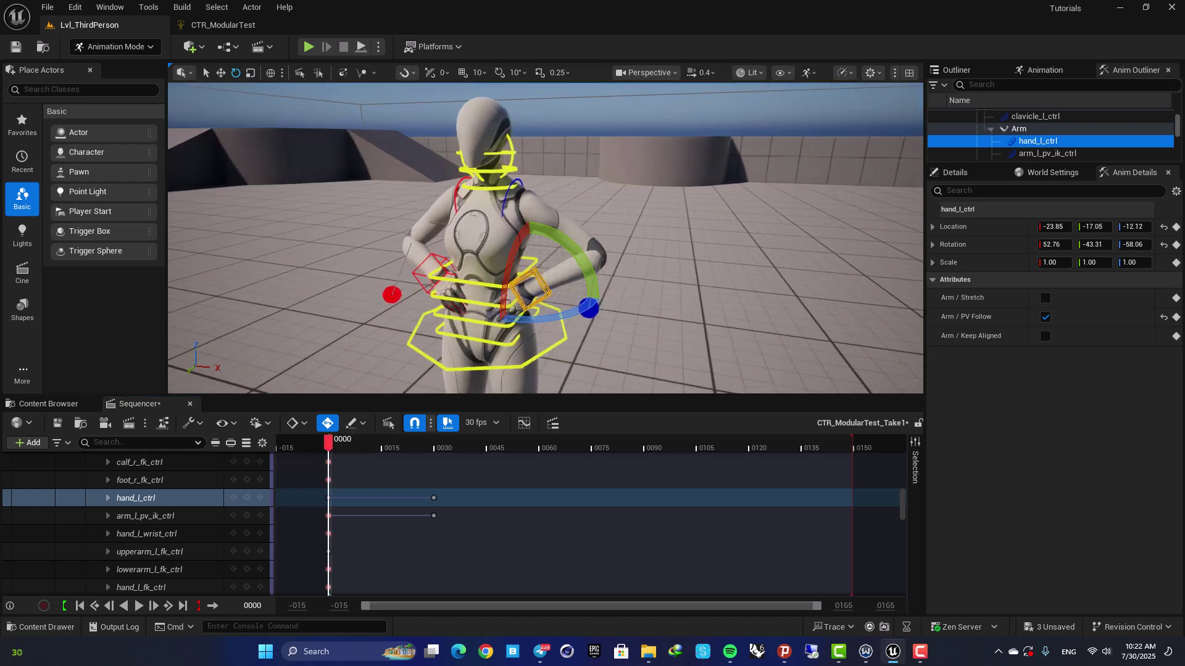
left_click(565, 301)
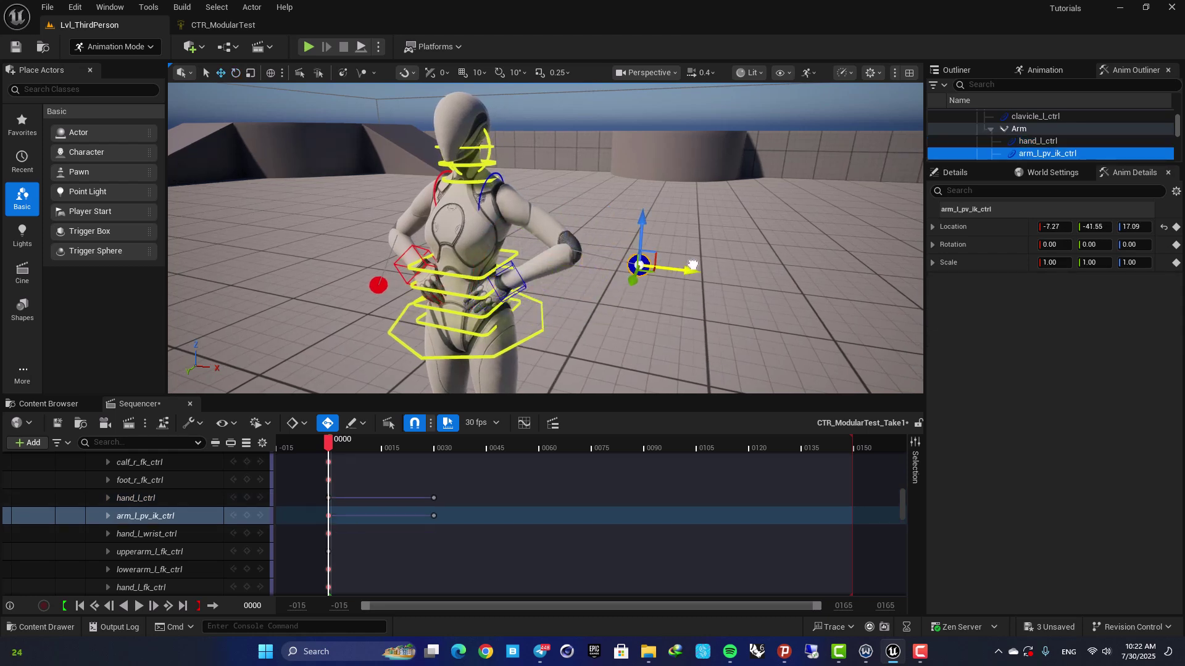
At frame 10, bring hand_l_ctrl to -23.24, 0.41, -36.19 with rotation 105.75, -43.07, -94.10, and lower arm_l_pv_ik_ctrl to -1.47, -14.60, 1.65
left_click_drag(331, 439, 363, 439)
left_click_drag(564, 258, 488, 252, "alt")
left_click(562, 255)
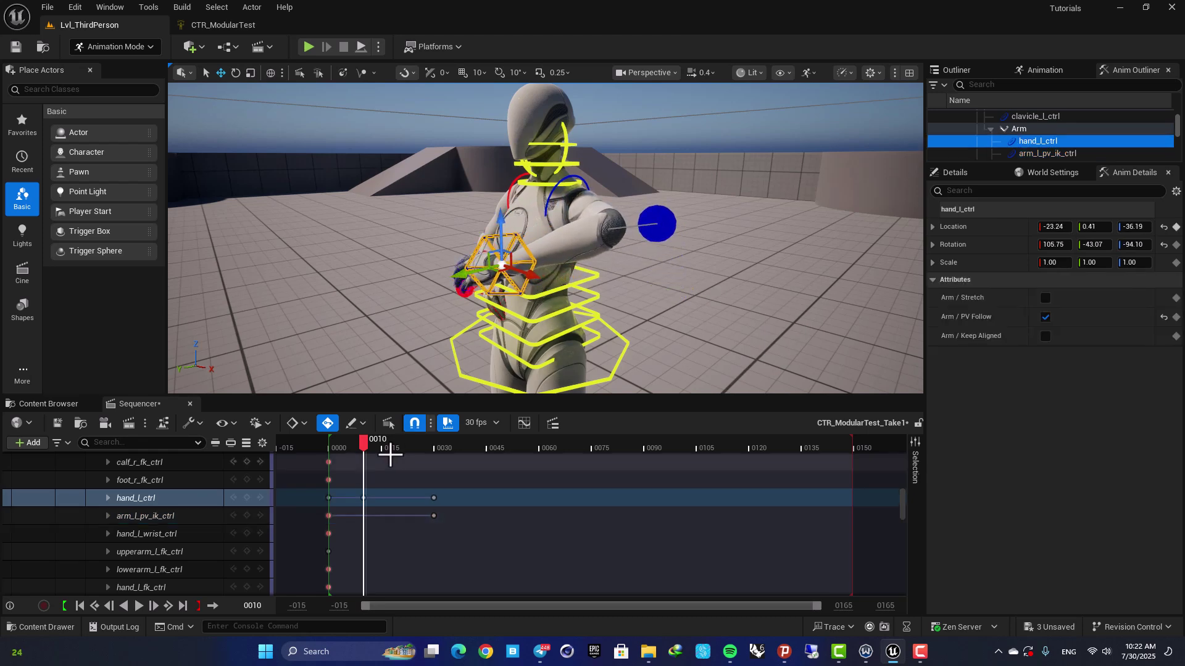
mouse_move(346, 446)
left_mouse_down()
mouse_move(328, 446)
mouse_move(379, 438)
mouse_move(365, 435)
left_mouse_up()
left_click(659, 224)
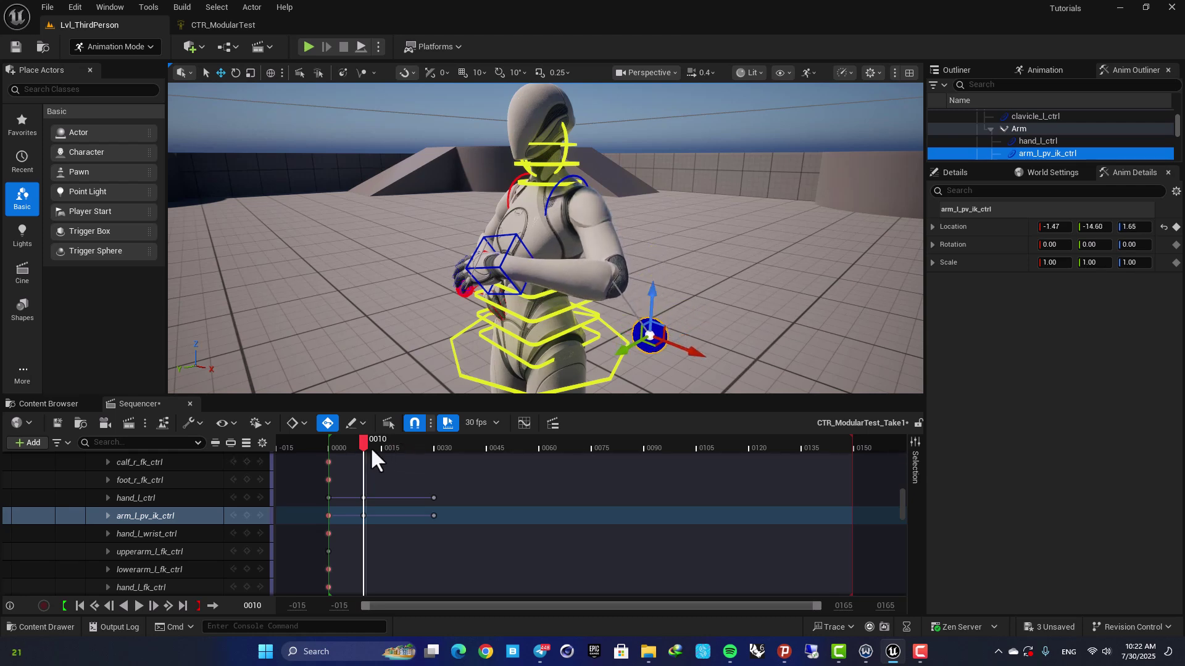
Play the sequence from its start several times to review the arm passing through the frame 10 pose
left_click_drag(365, 444, 338, 447)
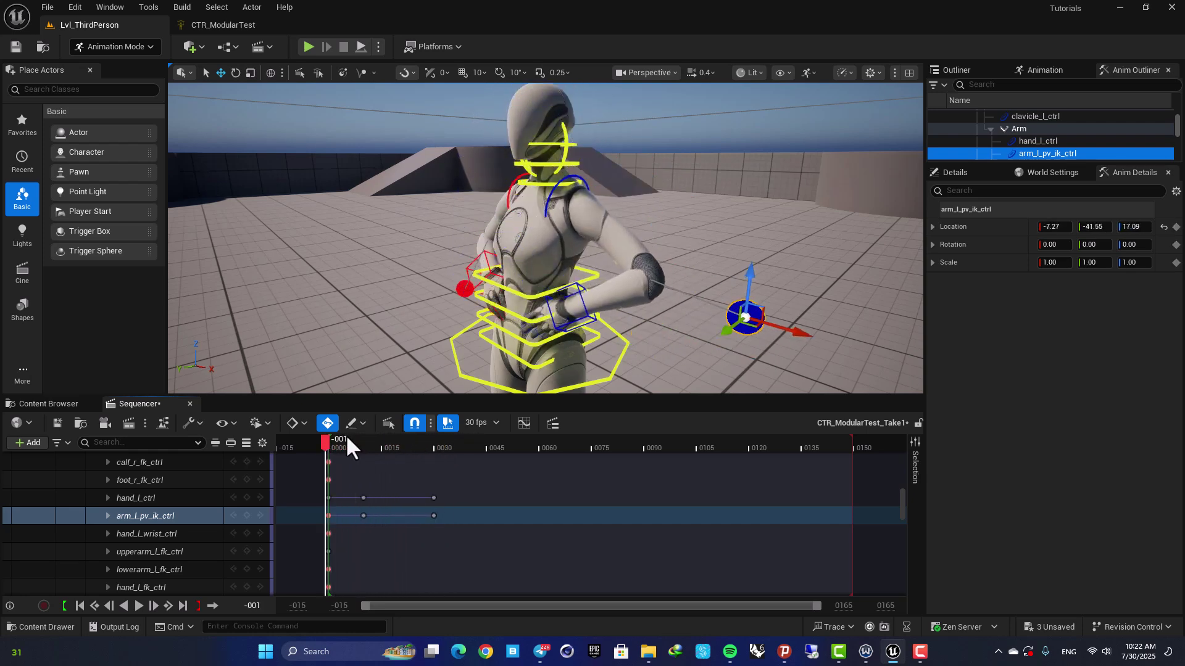
key("space")
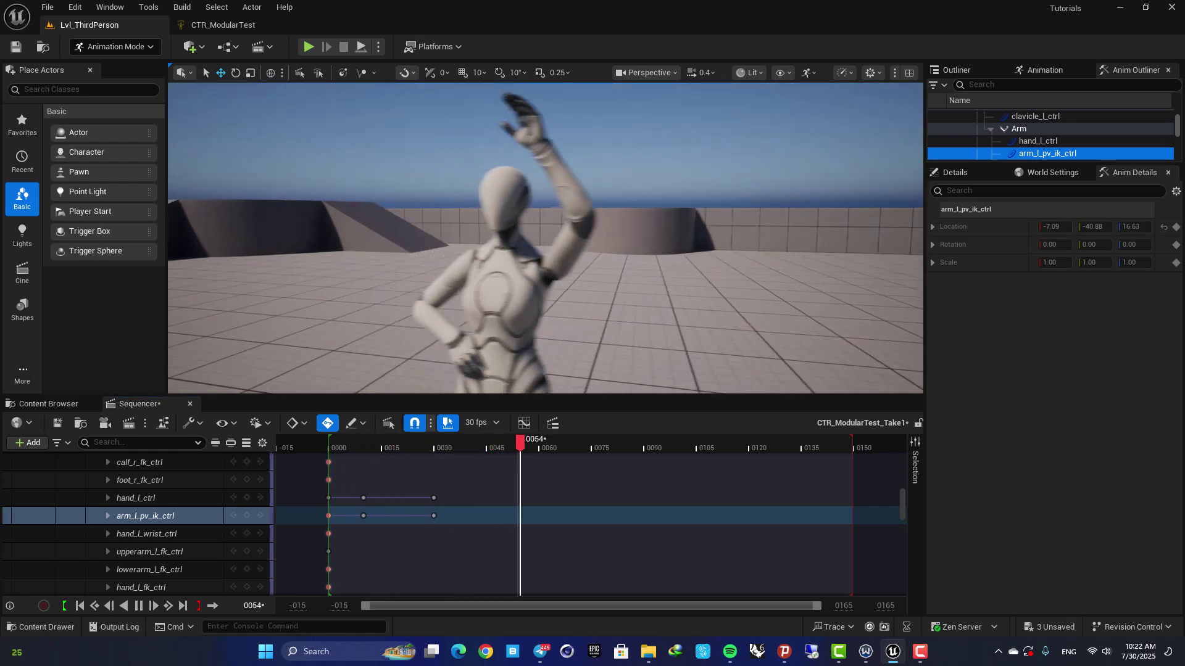
left_click_drag(339, 442, 327, 441)
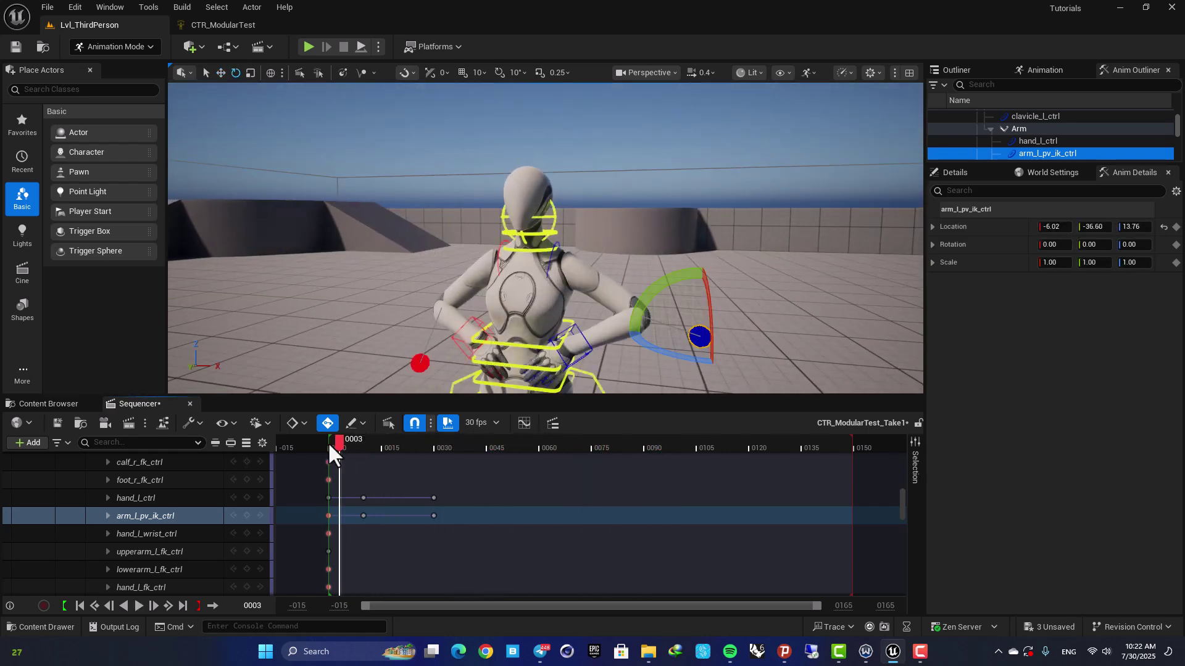
key("space")
key("space")
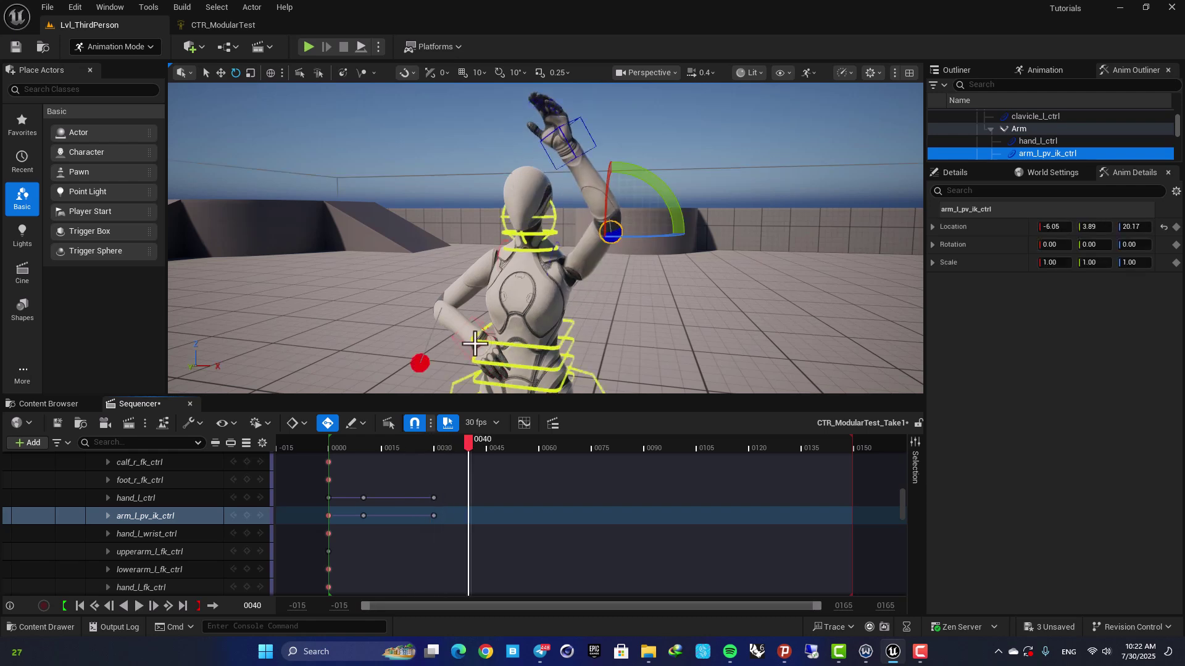
left_click(350, 443)
mouse_move(353, 442)
left_mouse_down()
mouse_move(327, 443)
mouse_move(383, 446)
mouse_move(329, 446)
left_mouse_up()
key("space")
key("space")
key("space")
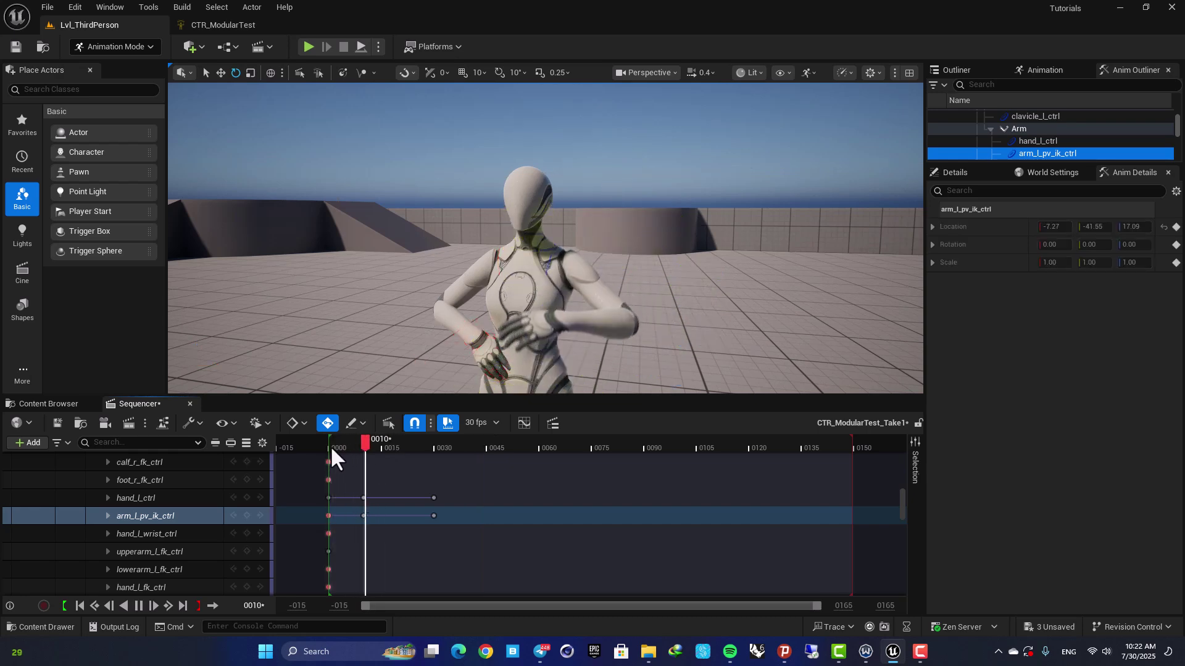
left_click(438, 442)
left_click_drag(438, 441, 328, 448)
key("space")
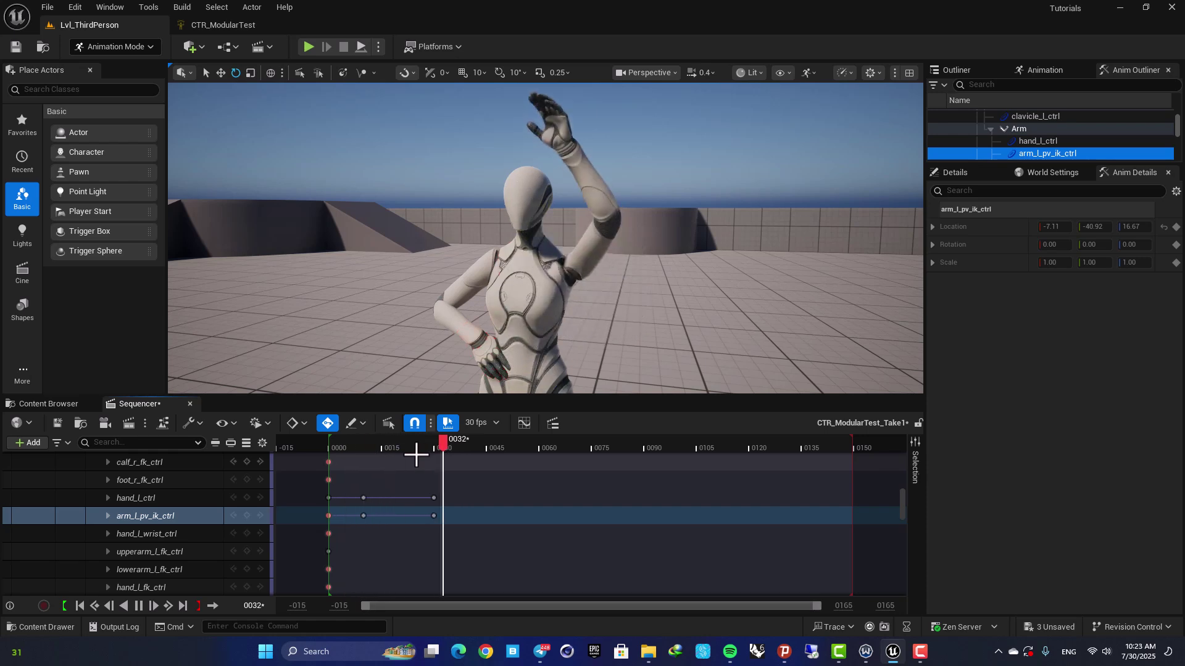
left_click_drag(406, 444, 329, 446)
key("space")
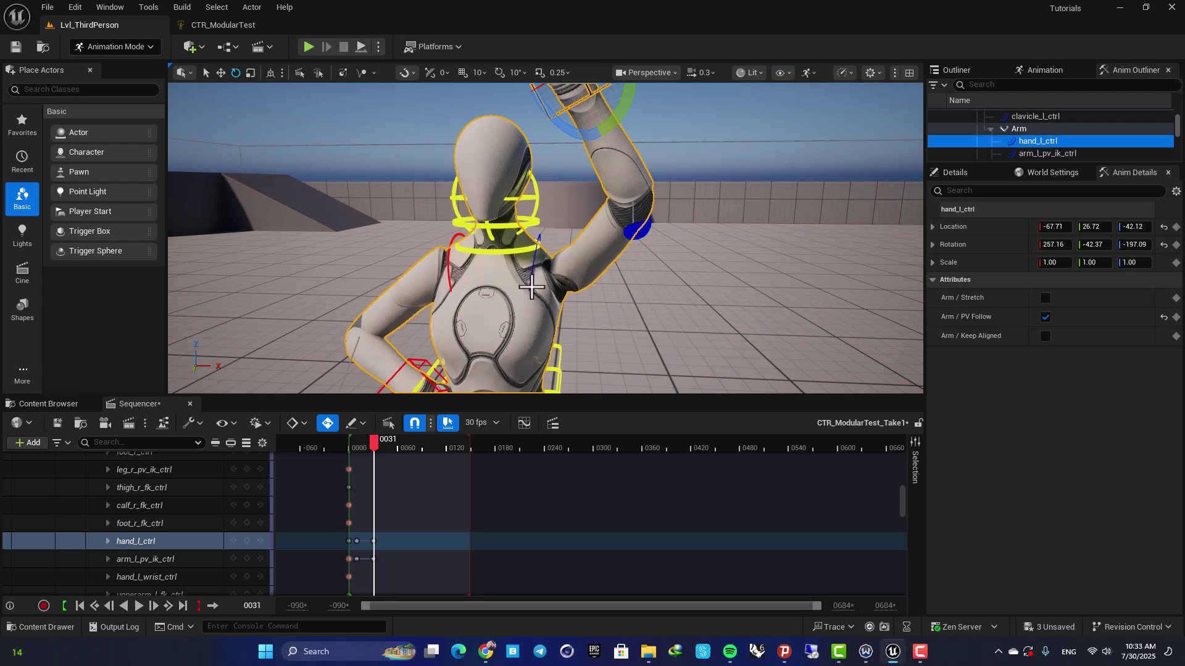
At frame 40, shift clavicle_l_ctrl to location 1.75, 0.05, 0.25 and rotate it about -4 degrees around its first axis
left_click(531, 287)
right_click_drag(532, 287, 528, 277)
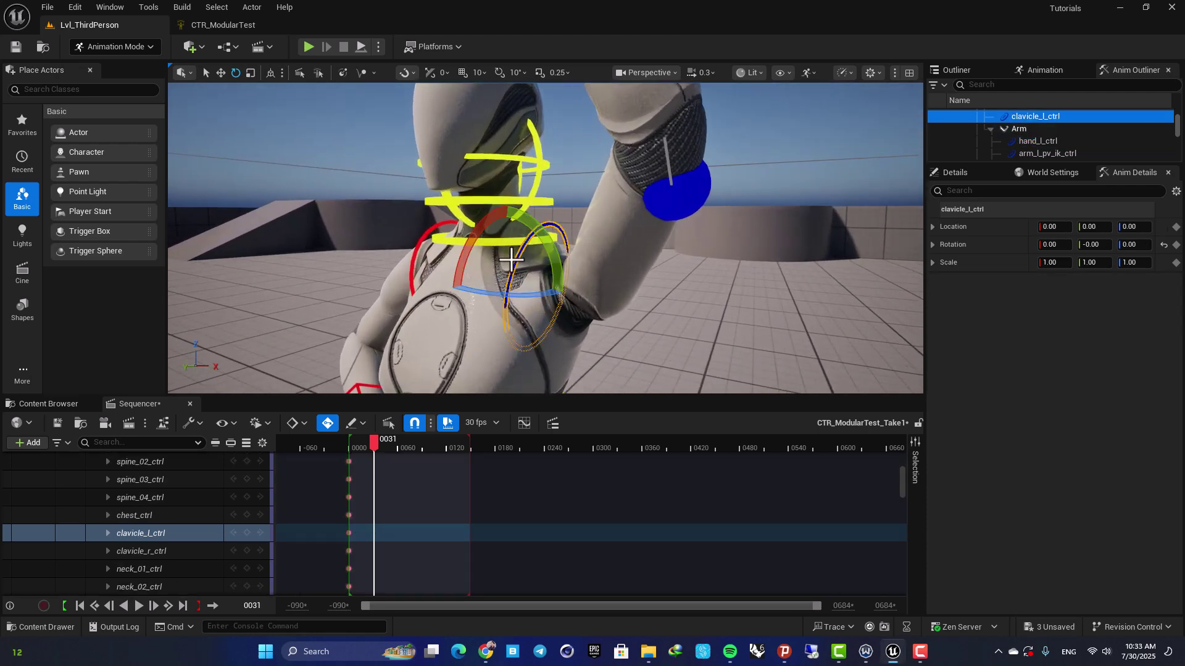
scroll(523, 256, "down", 3)
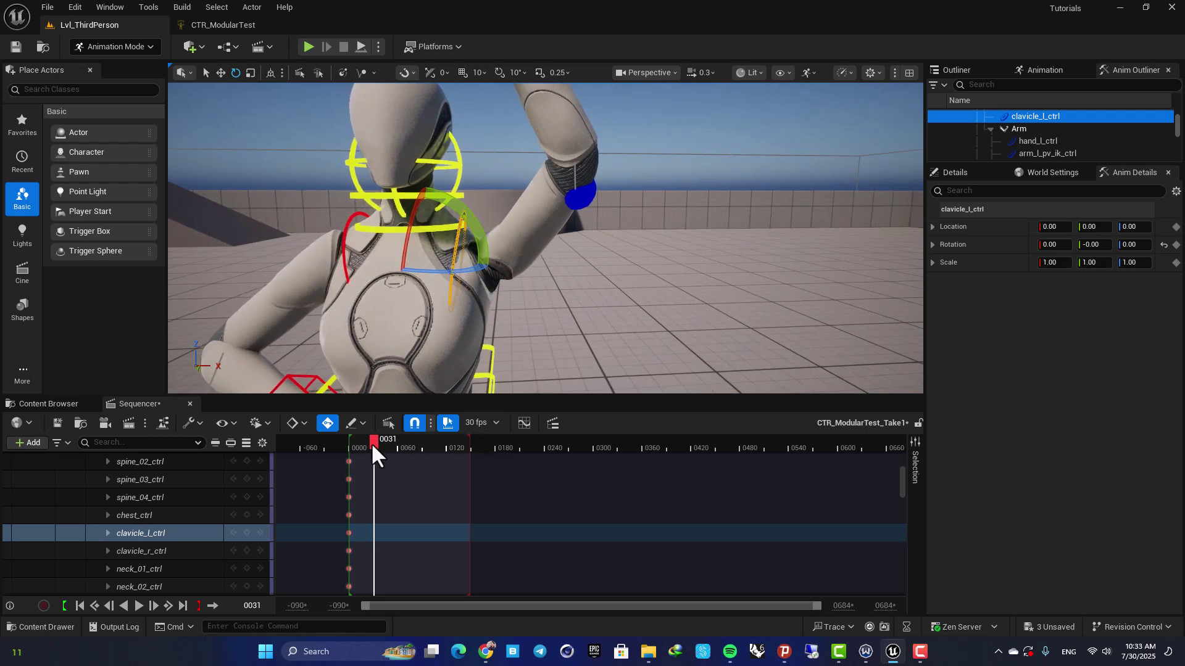
mouse_move(371, 442)
left_mouse_down()
mouse_move(327, 442)
mouse_move(381, 438)
left_mouse_up()
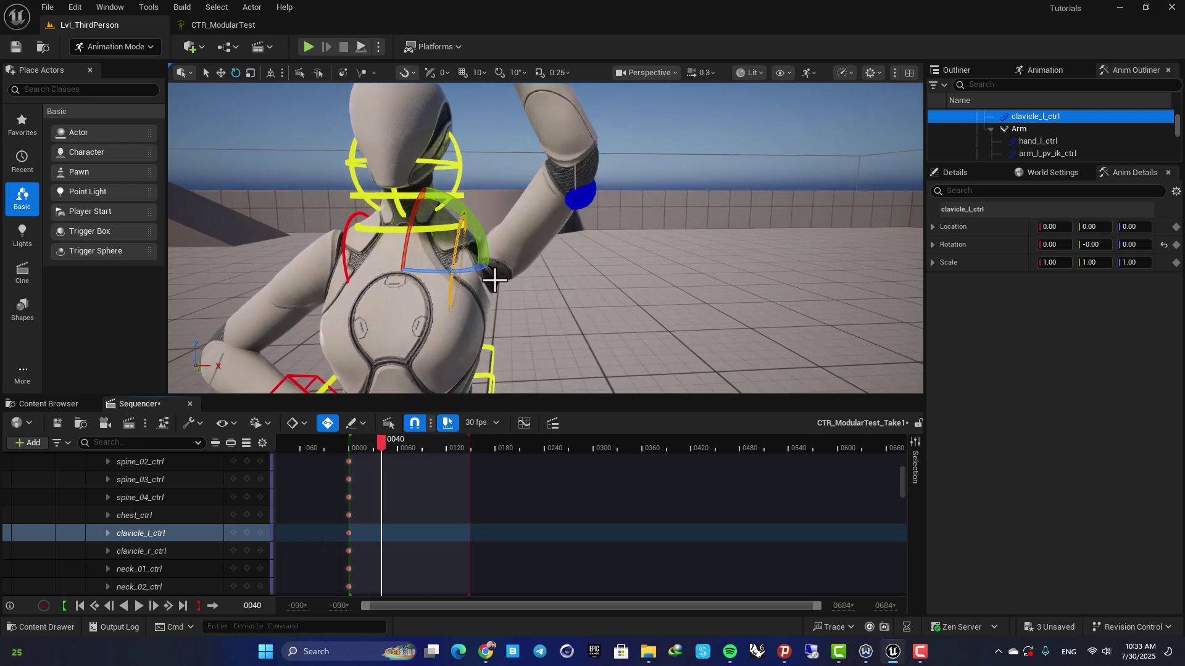
right_click_drag(492, 265, 460, 266)
left_click_drag(523, 267, 480, 273)
left_click_drag(476, 315, 481, 266)
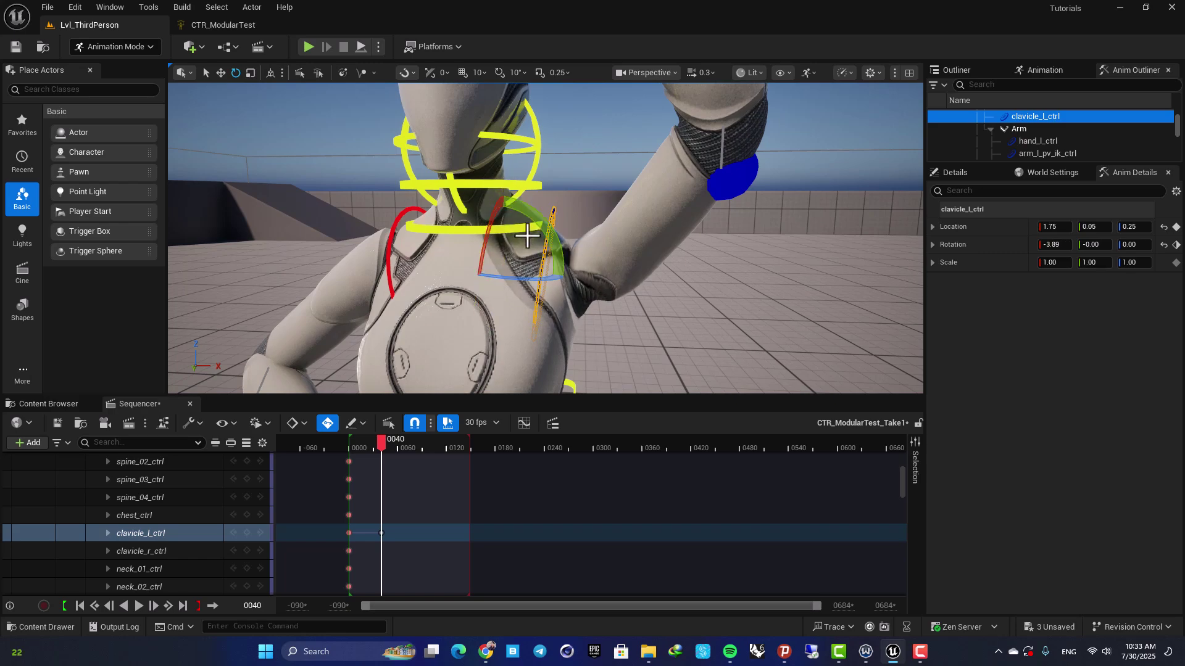
Rotate clavicle_l_ctrl at frame 40 to -46.95, 5.40, 3.16 while checking the shoulder from behind
mouse_move(532, 234)
left_mouse_down("alt")
mouse_move(547, 246)
mouse_move(520, 250)
left_mouse_up("alt")
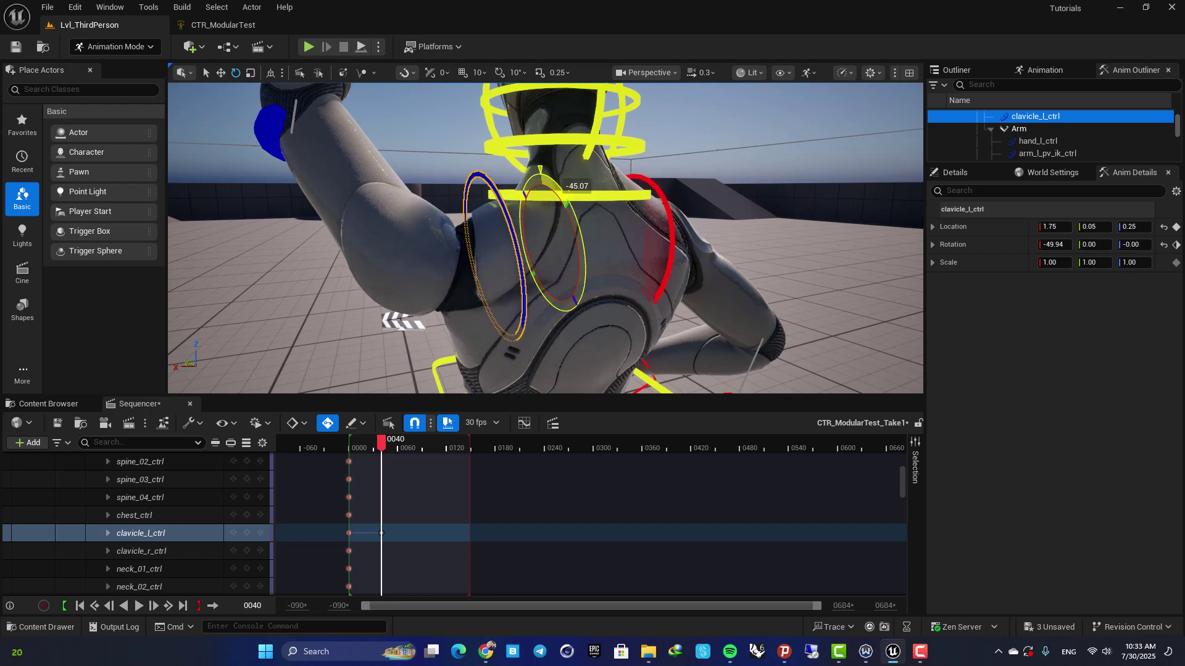
left_click_drag(486, 351, 493, 306, "alt")
left_click_drag(432, 239, 443, 250)
left_click_drag(375, 267, 376, 271)
left_click_drag(430, 207, 440, 287)
left_click_drag(440, 287, 491, 291, "alt")
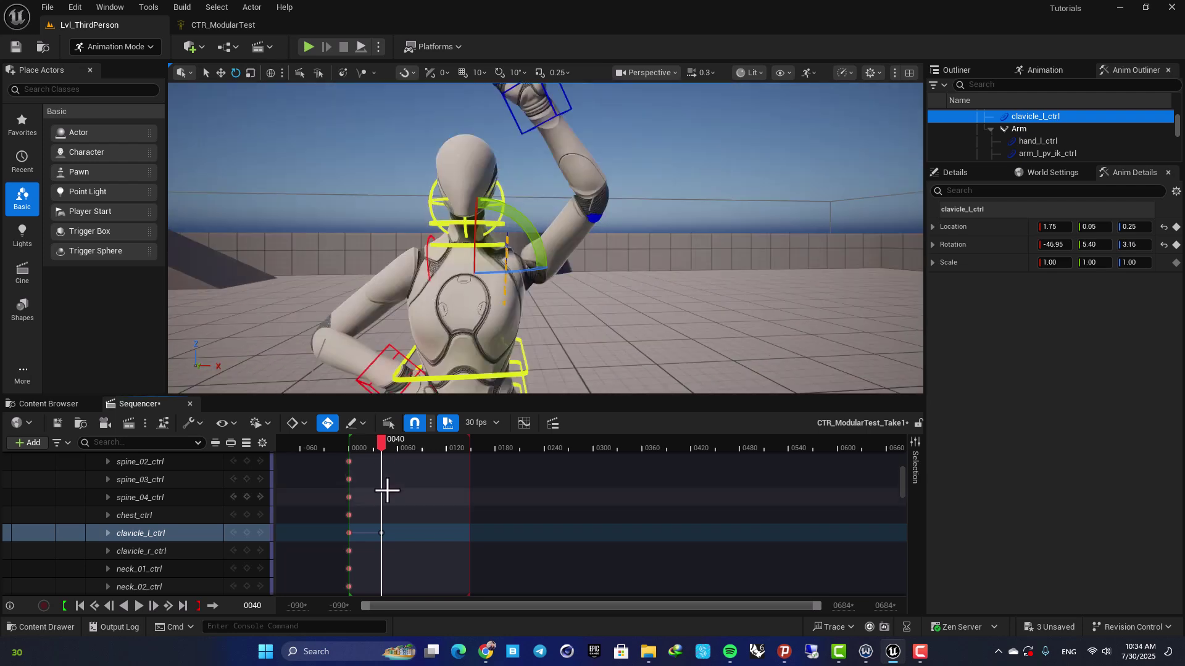
Compare the key positions of clavicle_l_ctrl with those of the hand_l_ctrl and arm_l_pv_ik_ctrl tracks between frames 30 and 40
scroll(387, 491, "down", 5)
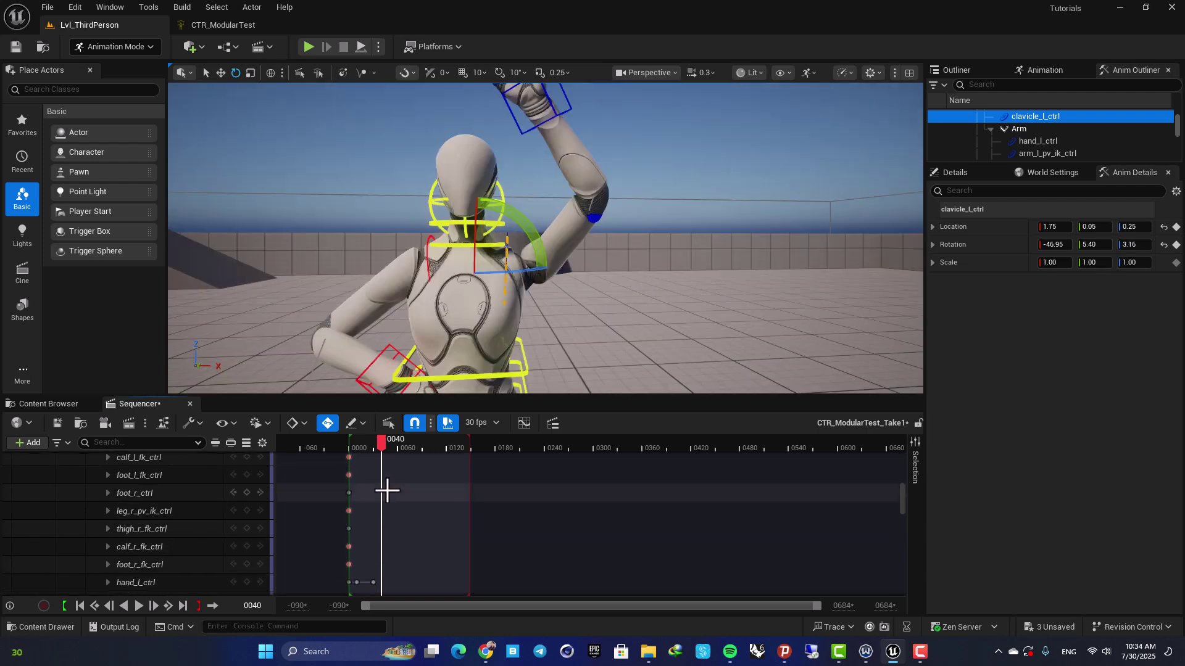
scroll(387, 494, "up", 5)
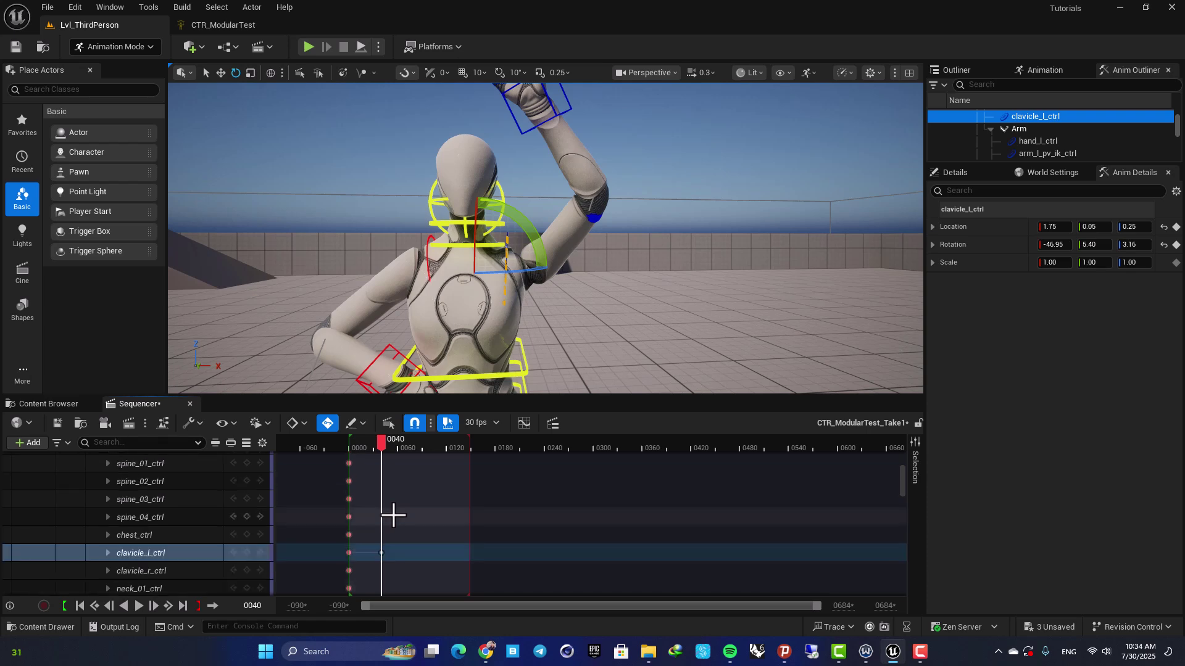
scroll(392, 512, "down", 5)
scroll(394, 501, "up", 6)
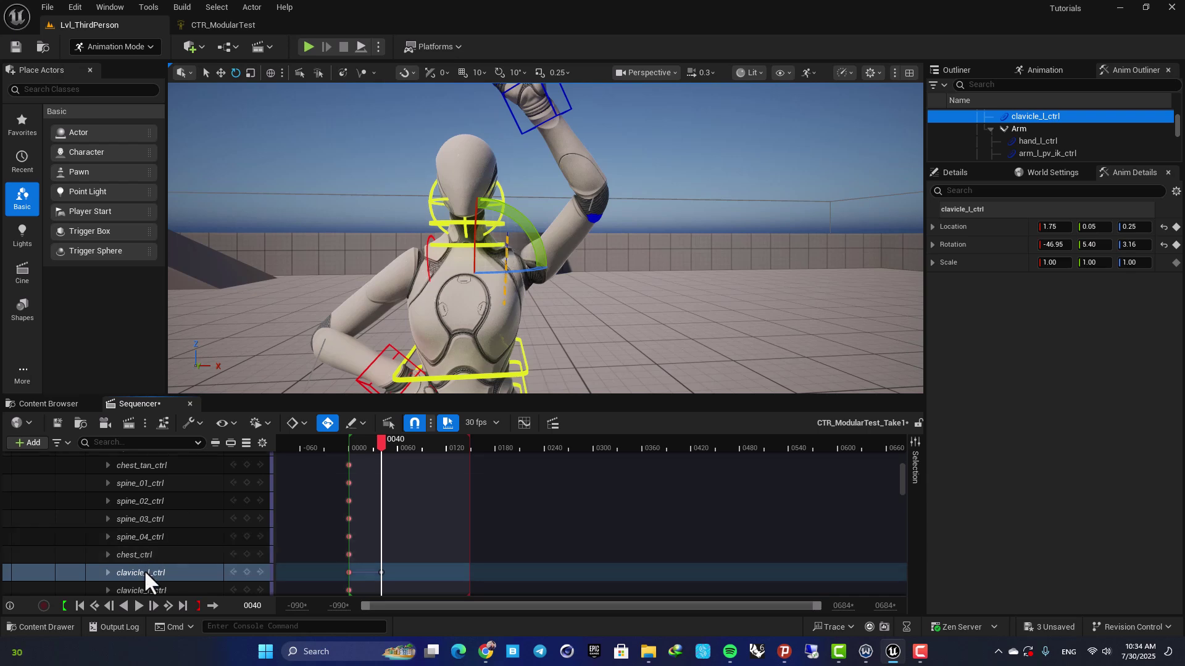
scroll(413, 526, "down", 5)
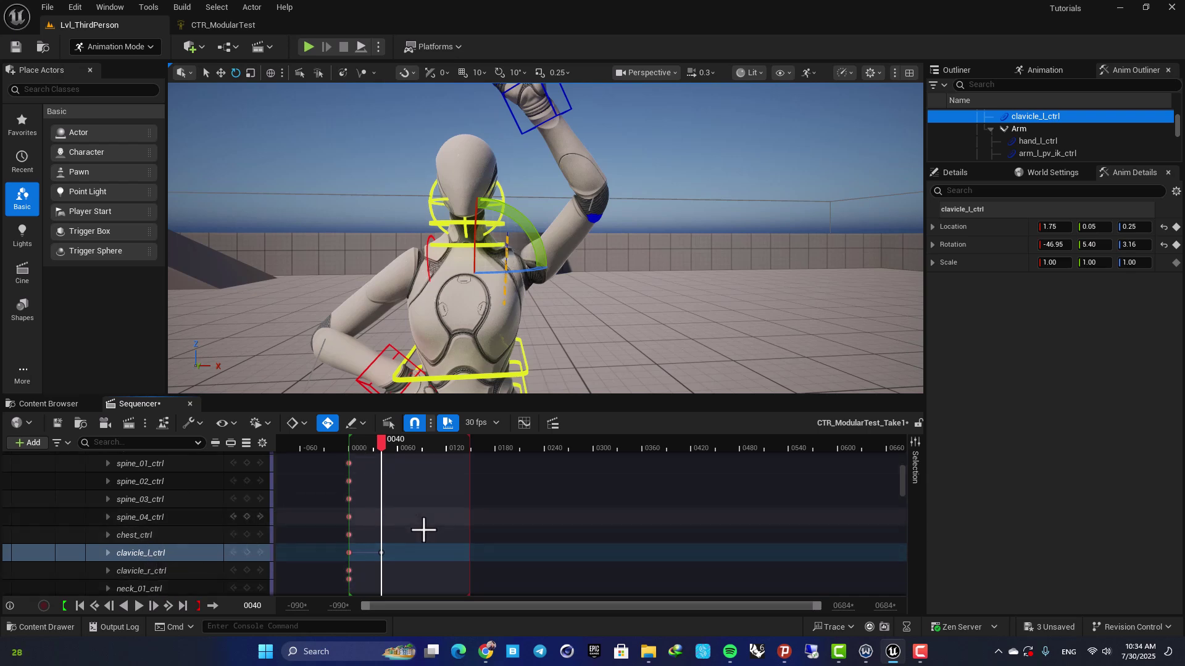
scroll(402, 524, "up", 1)
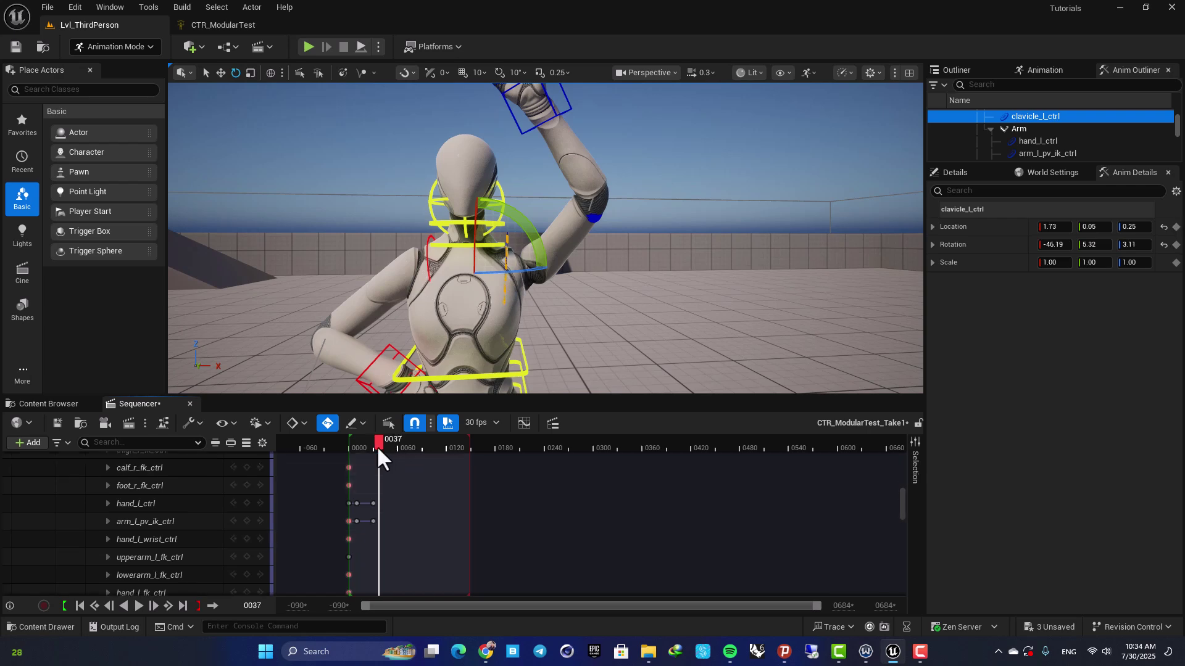
left_click_drag(377, 450, 372, 447)
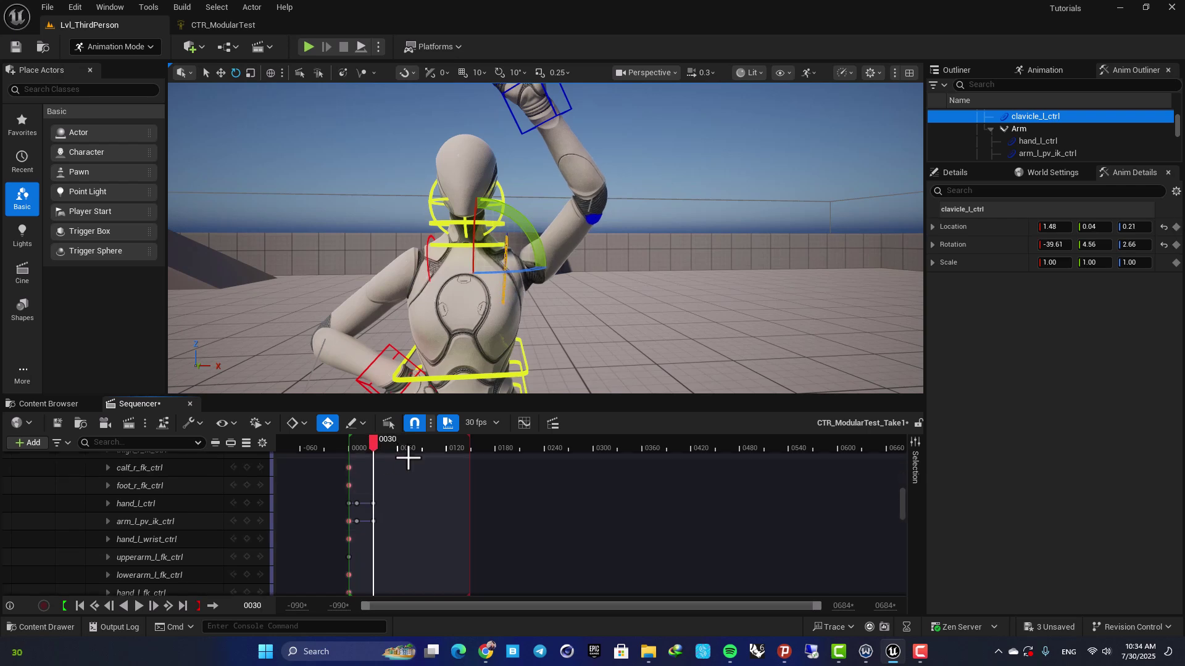
key("space")
left_click(377, 442)
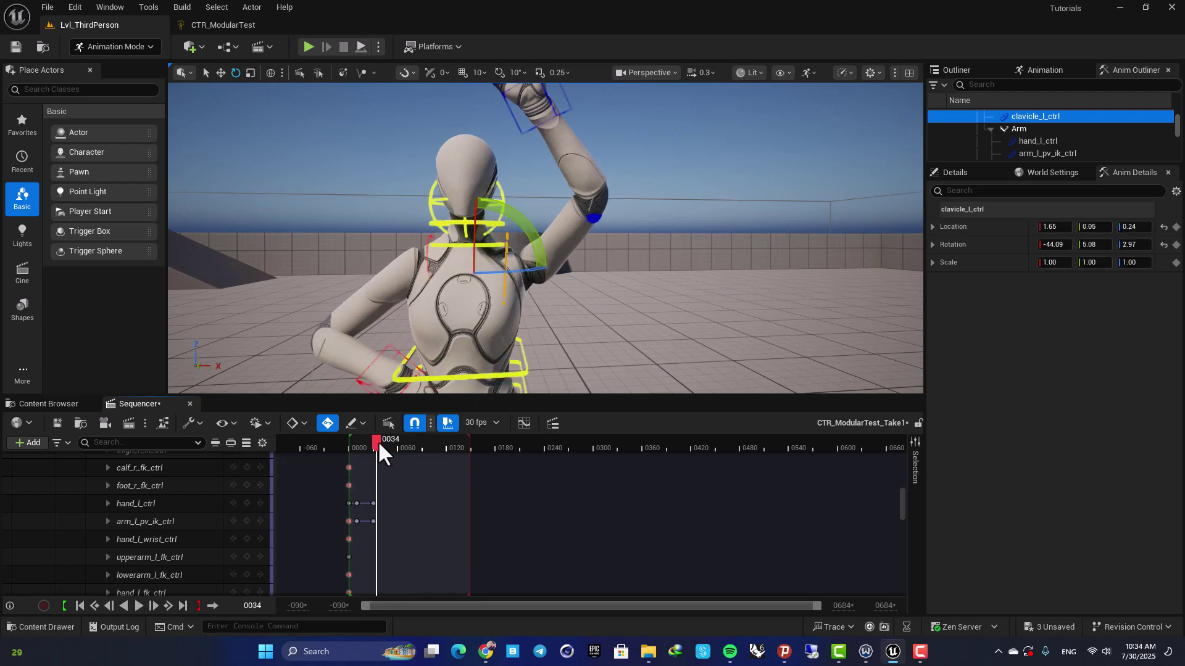
Move the last clavicle_l_ctrl key to frame 30, in line with the last hand_l_ctrl and arm_l_pv_ik_ctrl keys
scroll(410, 518, "up", 6)
key("space")
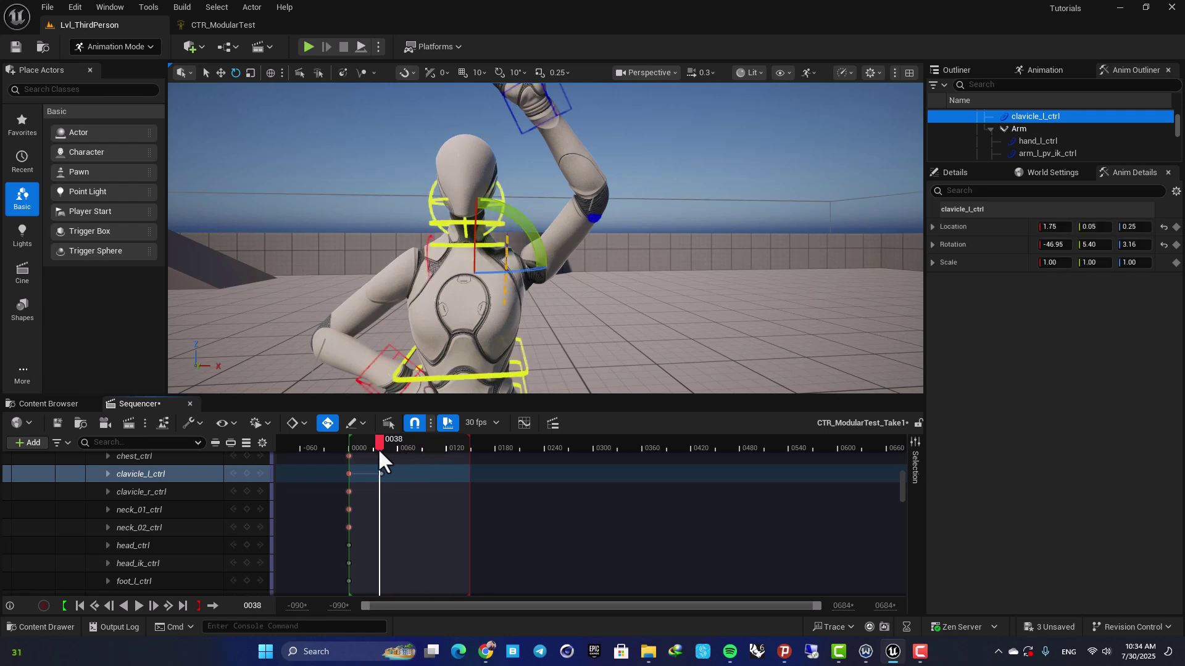
left_click_drag(377, 452, 372, 451)
scroll(373, 472, "down", 6)
scroll(388, 559, "up", 3, "ctrl")
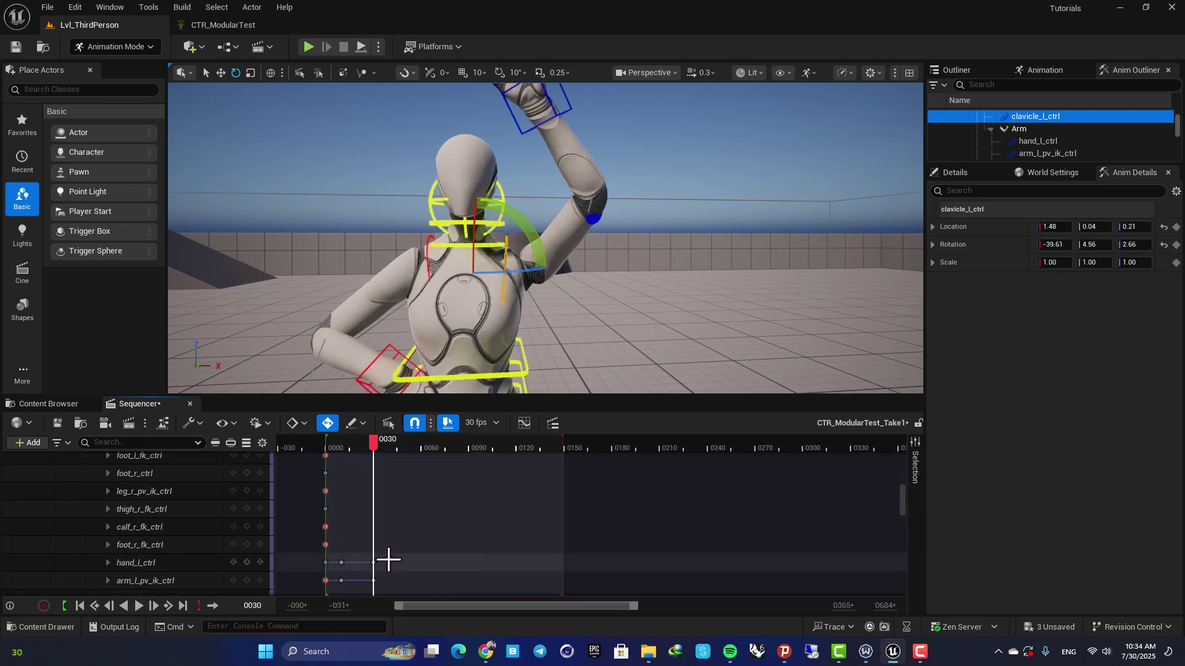
scroll(395, 549, "up", 3, "ctrl")
scroll(402, 524, "up", 6)
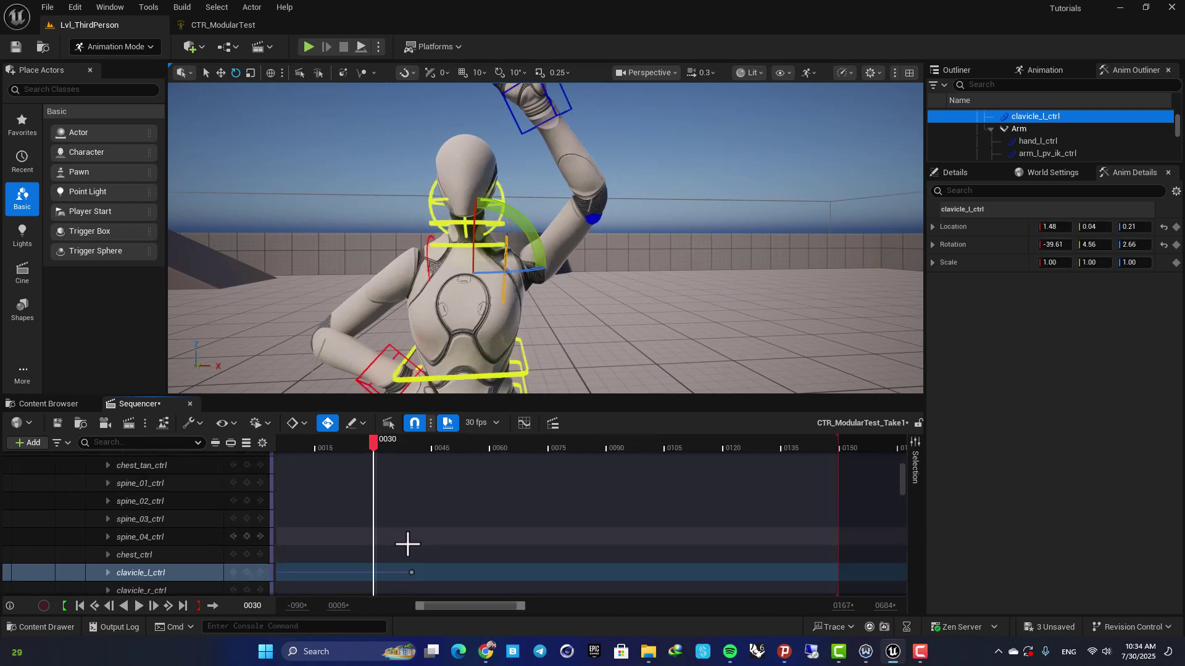
left_click(411, 574)
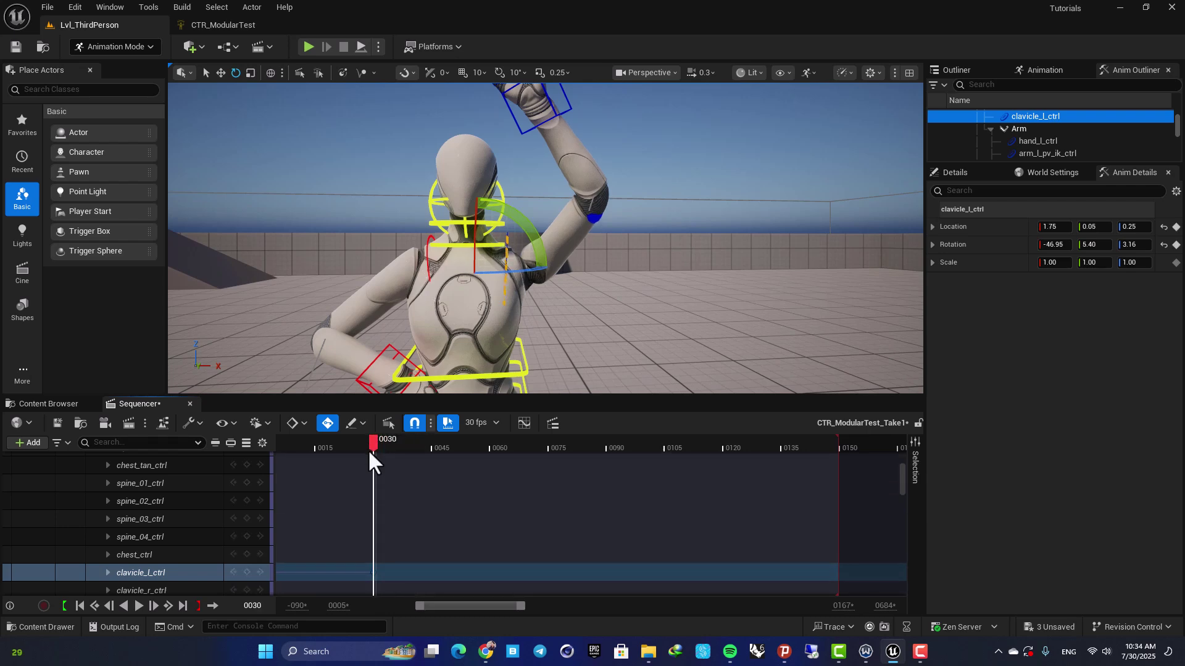
Play the sequence from its start to review the retimed shoulder, and check the clavicle key against the hand and arm tracks
left_click_drag(373, 448, 272, 455)
key("space")
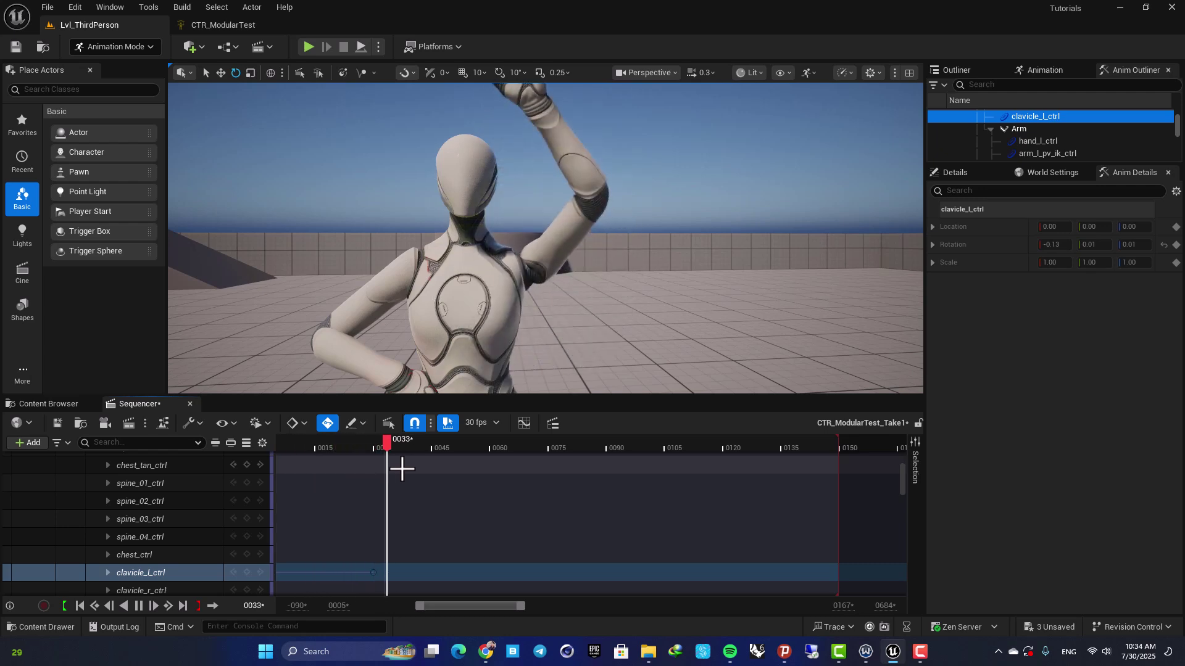
scroll(419, 488, "down", 3, "ctrl")
scroll(419, 522, "down", 5)
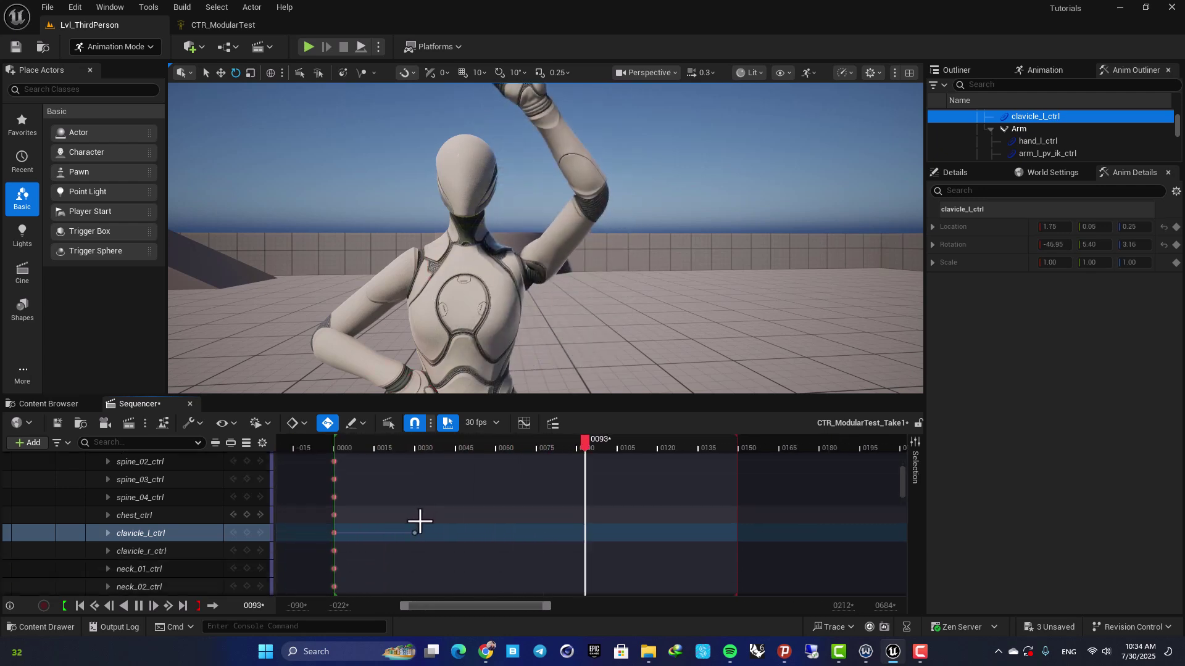
scroll(527, 522, "down", 3, "ctrl")
key("space")
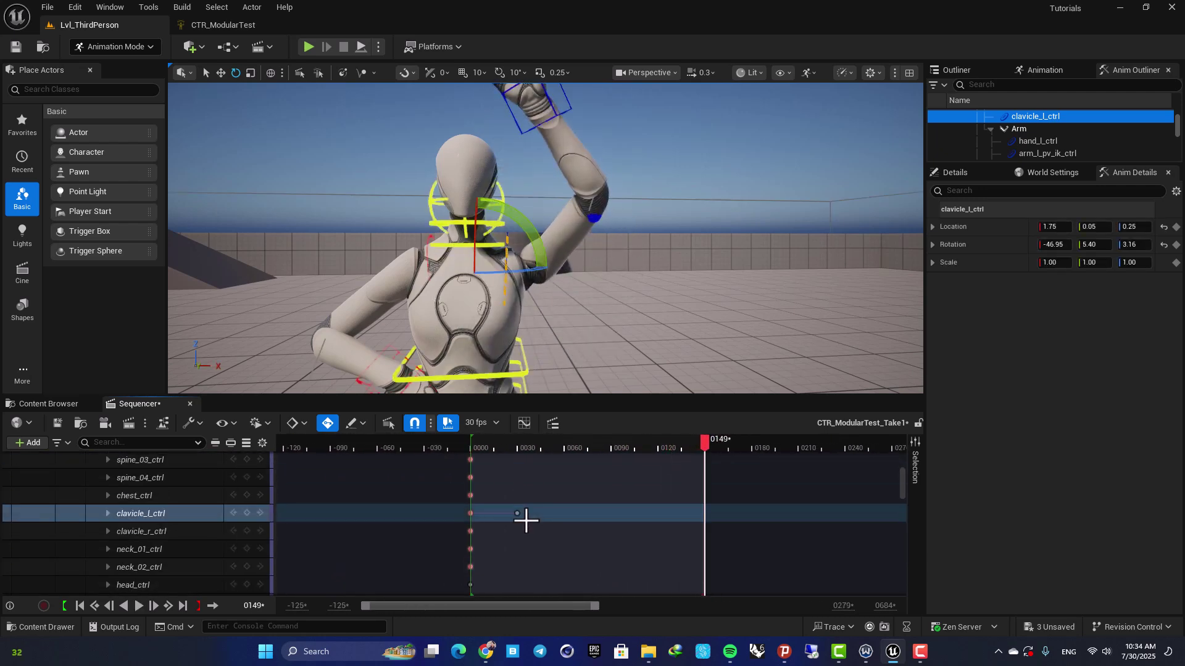
scroll(527, 523, "up", 5)
scroll(528, 526, "down", 8)
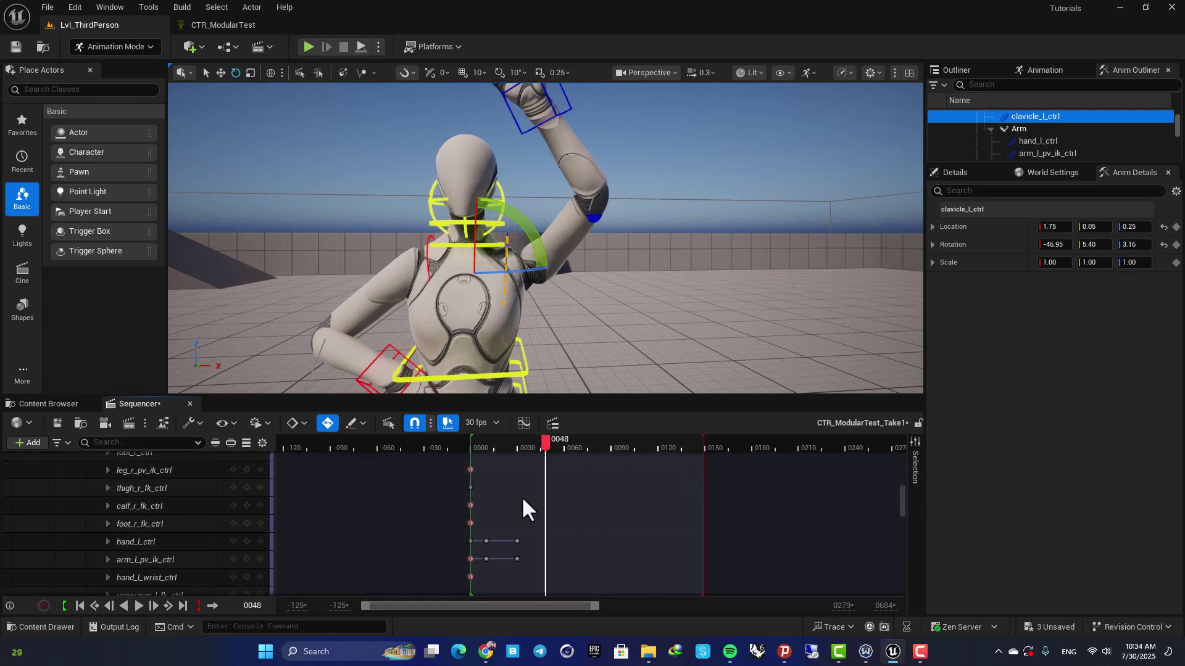
Copy the frame 10 keys of hand_l_ctrl and arm_l_pv_ik_ctrl and paste them at frame 42
left_click_drag(519, 496, 472, 501)
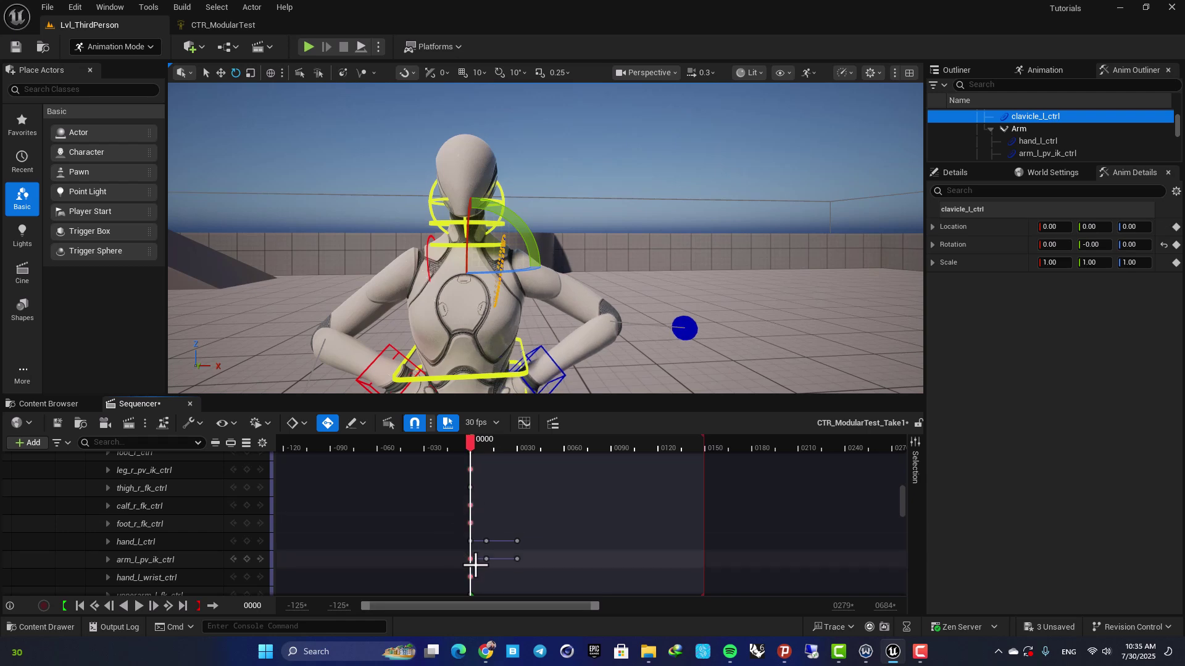
scroll(498, 561, "up", 4, "ctrl")
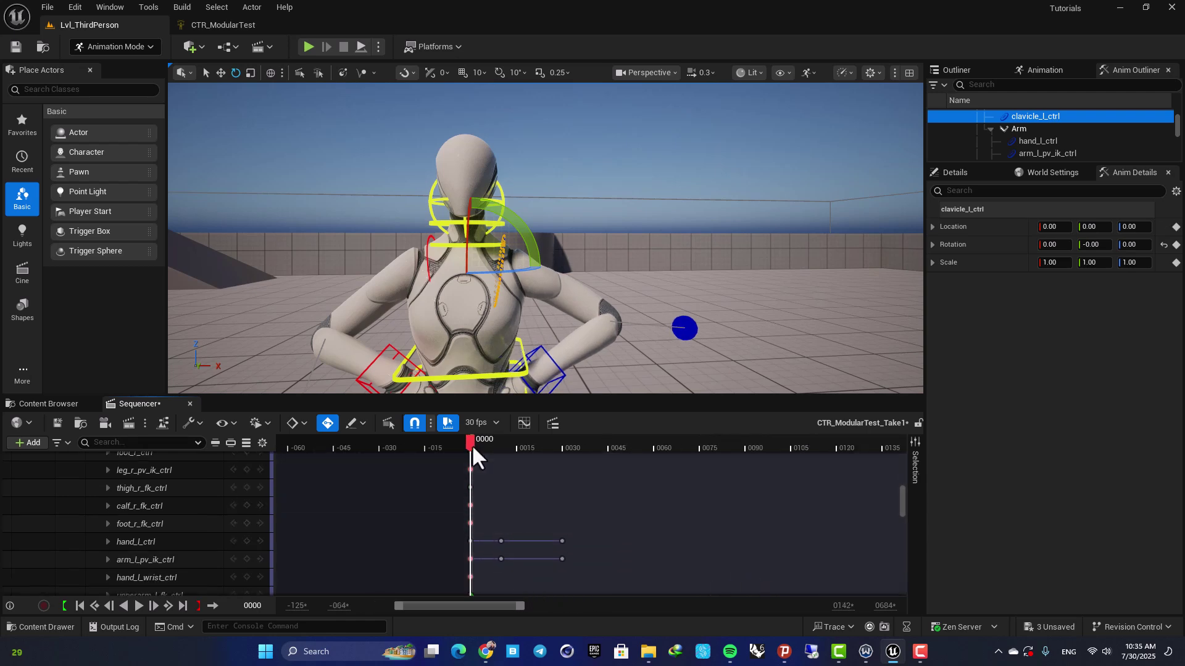
left_click_drag(472, 444, 502, 449)
left_click_drag(496, 520, 512, 569)
left_click_drag(504, 439, 600, 450)
key("ctrl+c")
key("ctrl+v")
Copy the frame 0 keys of hand_l_ctrl and arm_l_pv_ik_ctrl to frame 60 and play the sequence
left_click_drag(462, 537, 480, 558)
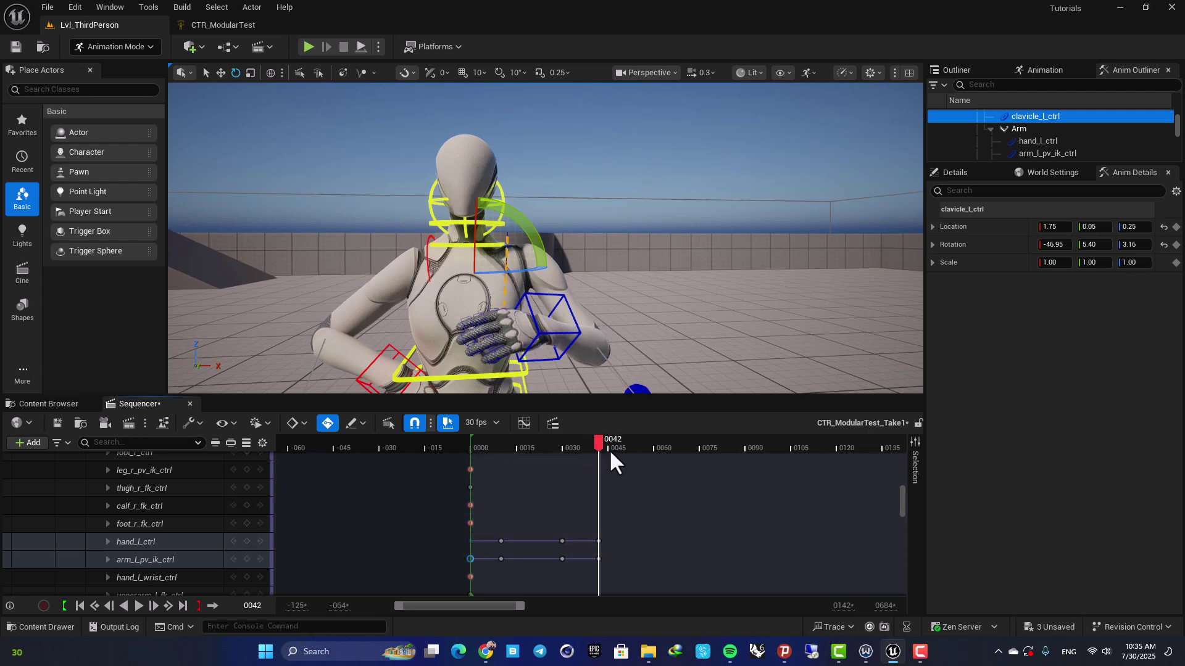
left_click_drag(646, 450, 469, 460)
key("ctrl+v")
key("space")
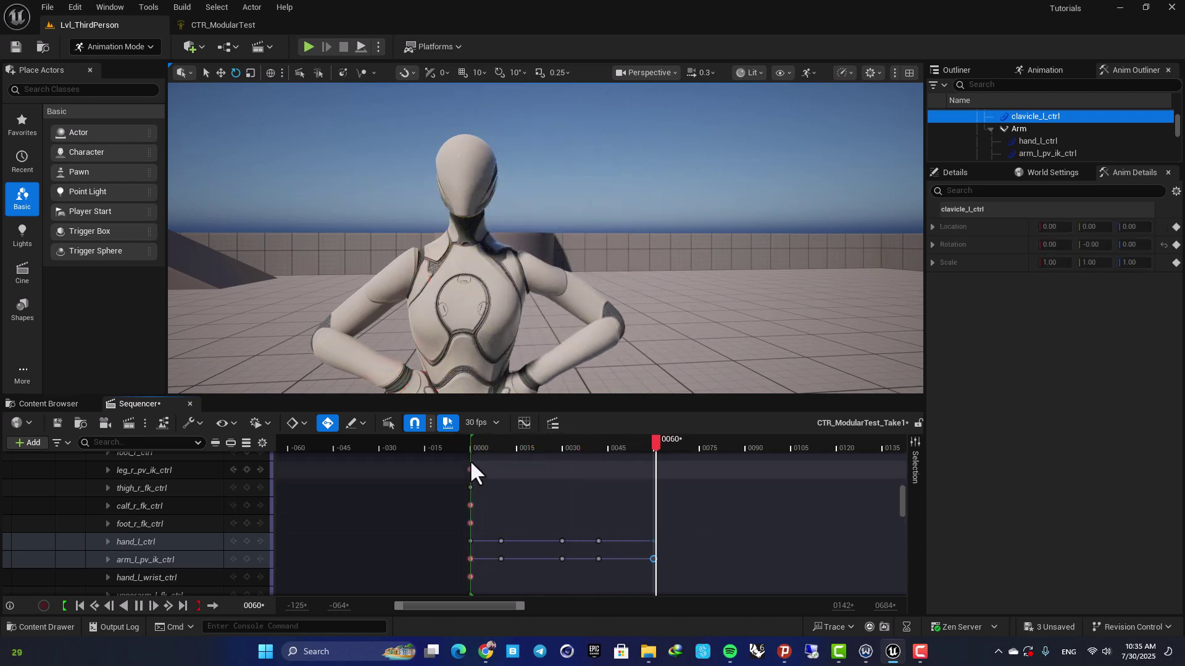
Copy the frame 0 key of clavicle_l_ctrl and paste it at frame 42
scroll(537, 503, "up", 4)
scroll(546, 512, "up", 3)
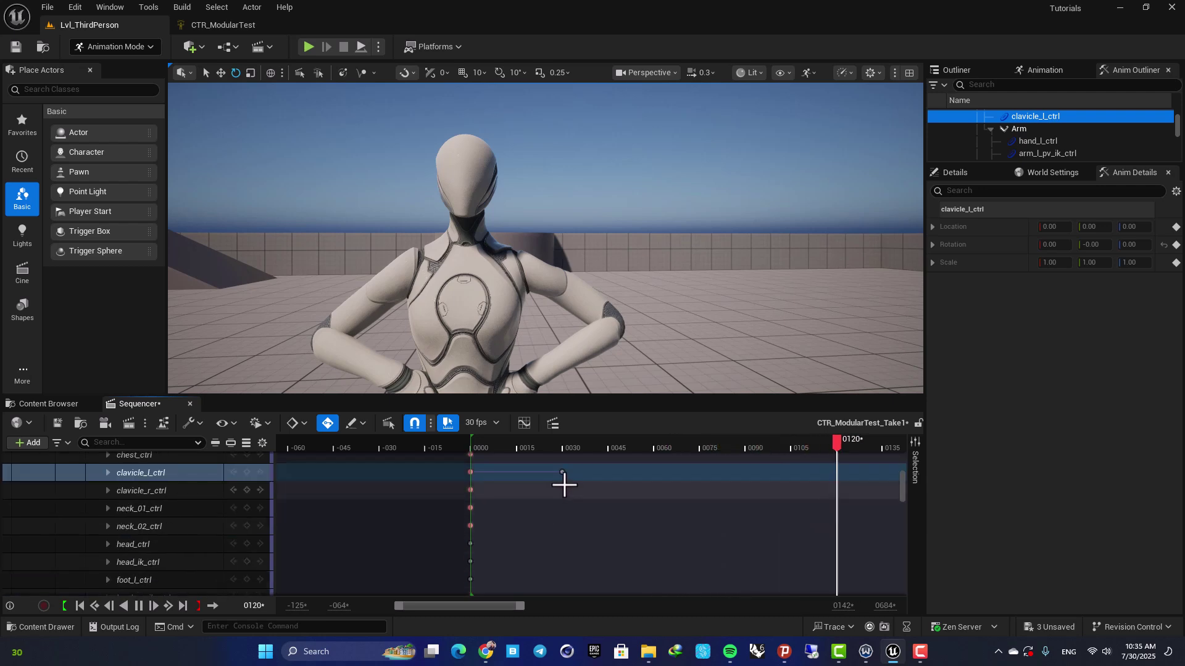
left_click(471, 473)
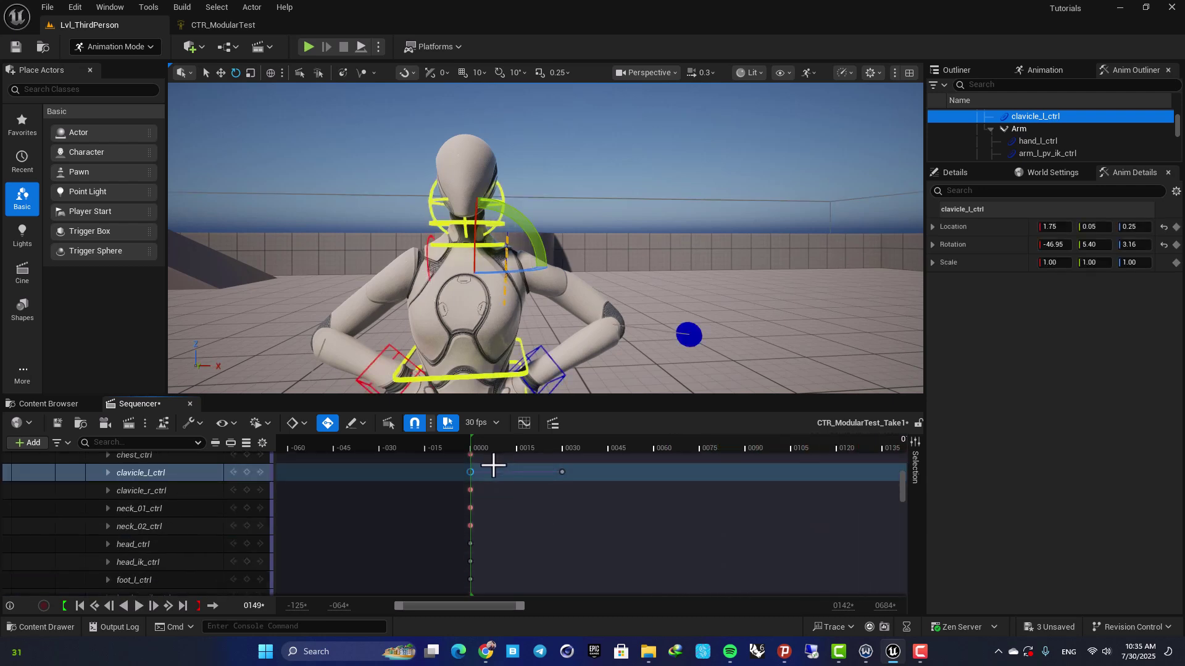
scroll(482, 481, "up", 1)
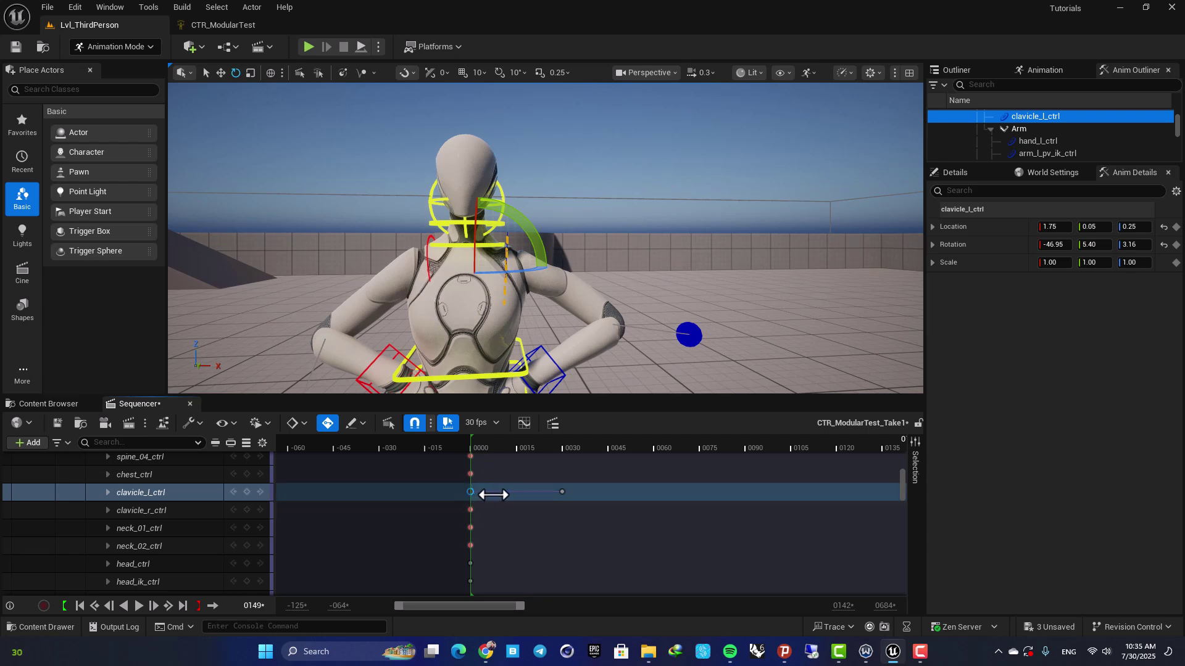
scroll(494, 495, "down", 8)
left_click_drag(603, 446, 598, 446)
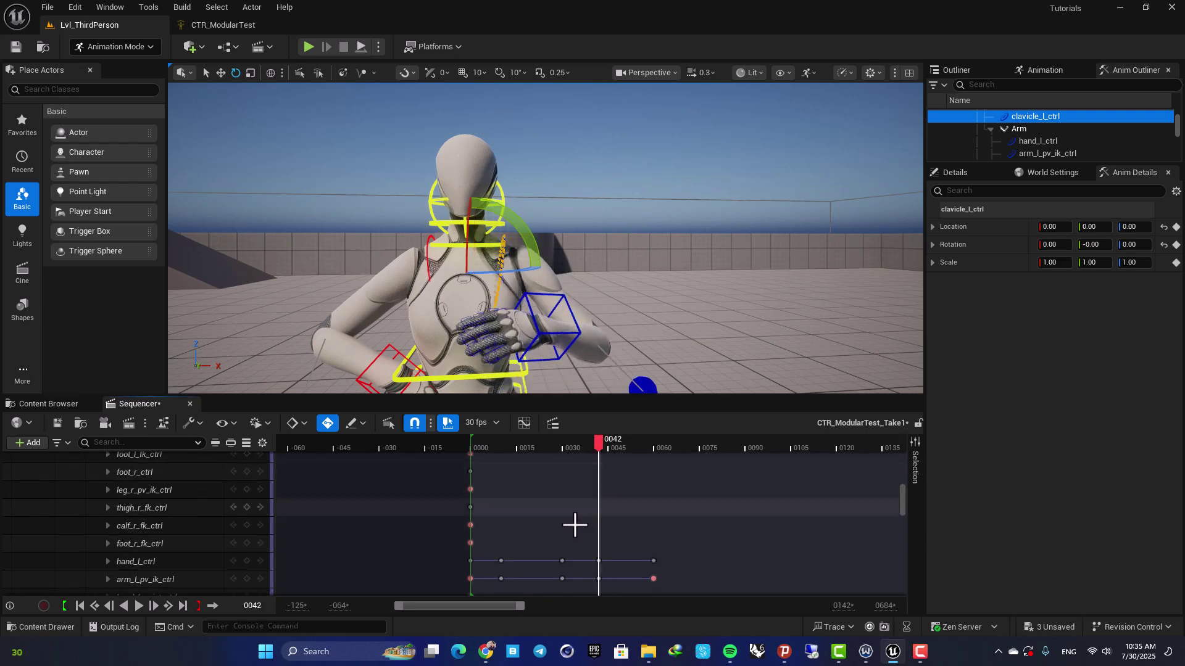
scroll(551, 531, "up", 8)
scroll(552, 531, "up", 3)
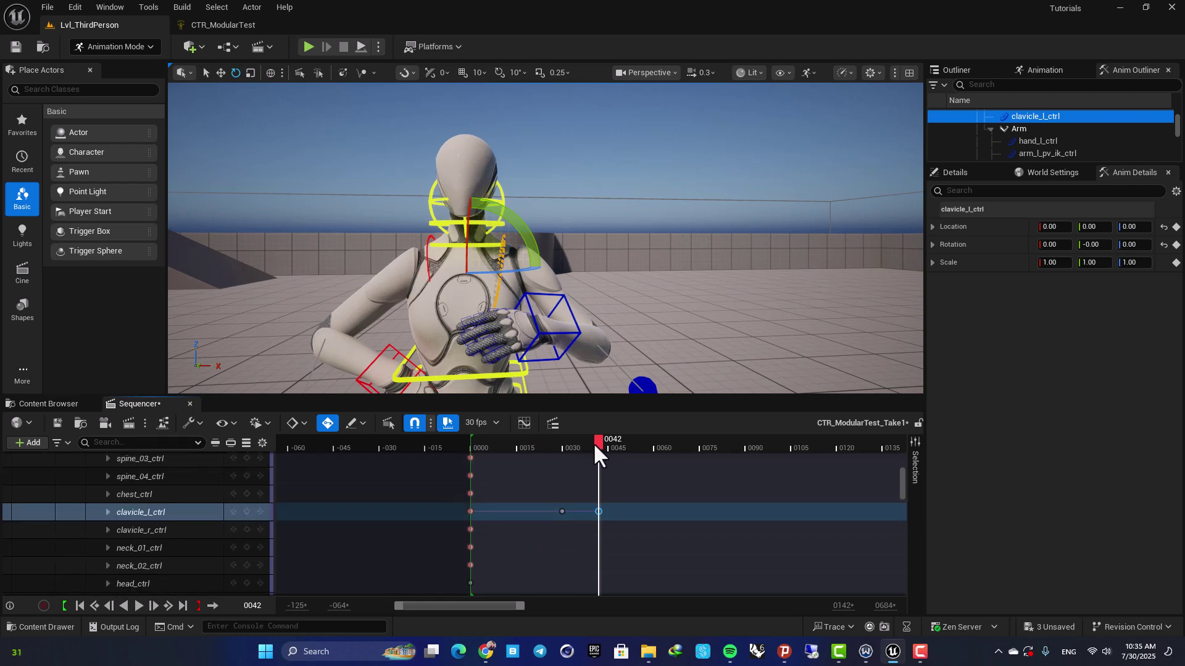
Play the sequence from its start to review the arm lowering, and check the hand_l_ctrl and arm_l_pv_ik_ctrl keys
left_click_drag(597, 441, 475, 453)
key("space")
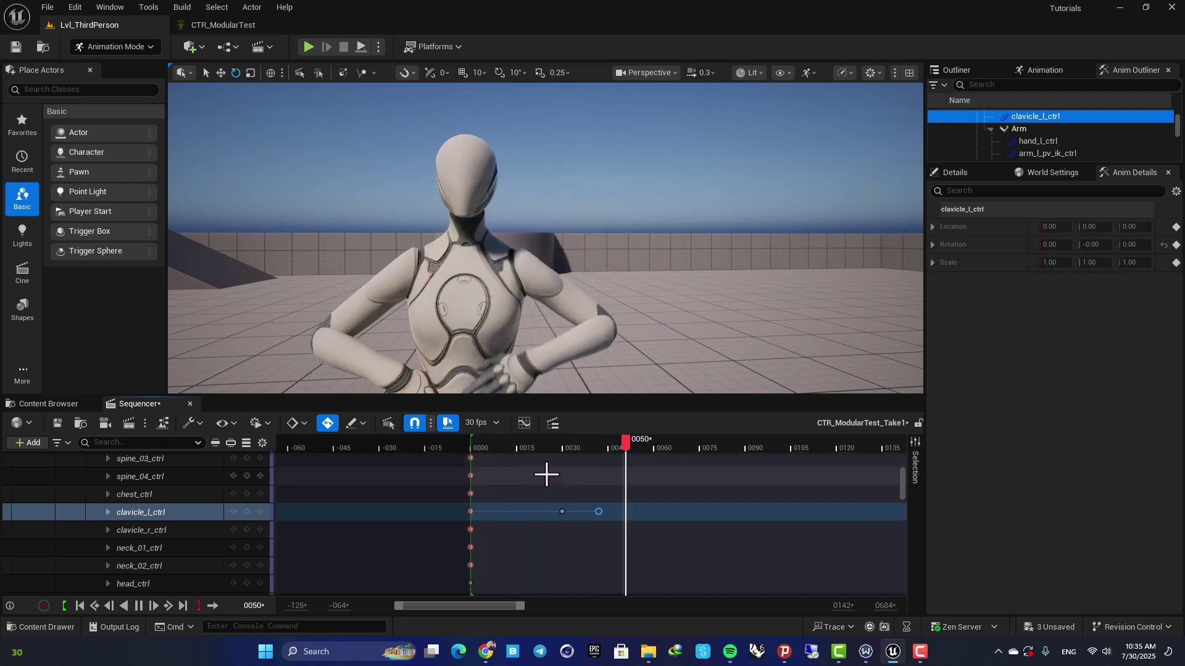
scroll(540, 484, "down", 3)
scroll(624, 482, "down", 10)
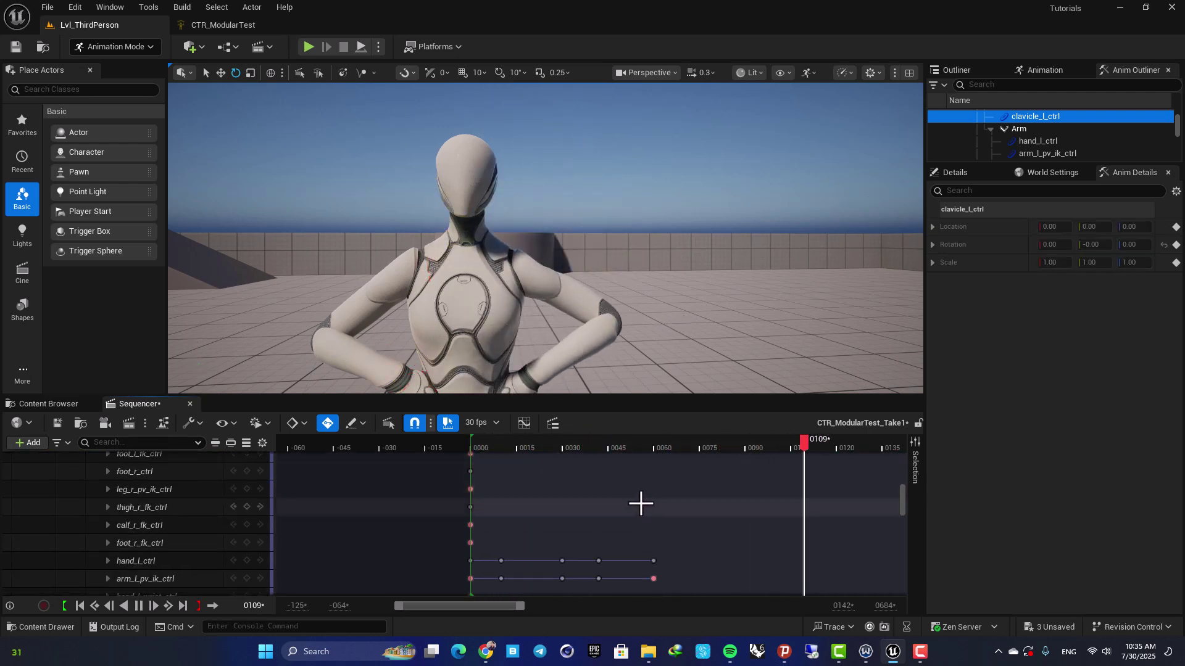
scroll(648, 509, "down", 3, "ctrl")
left_click_drag(492, 607, 541, 608)
scroll(569, 499, "down", 2, "ctrl")
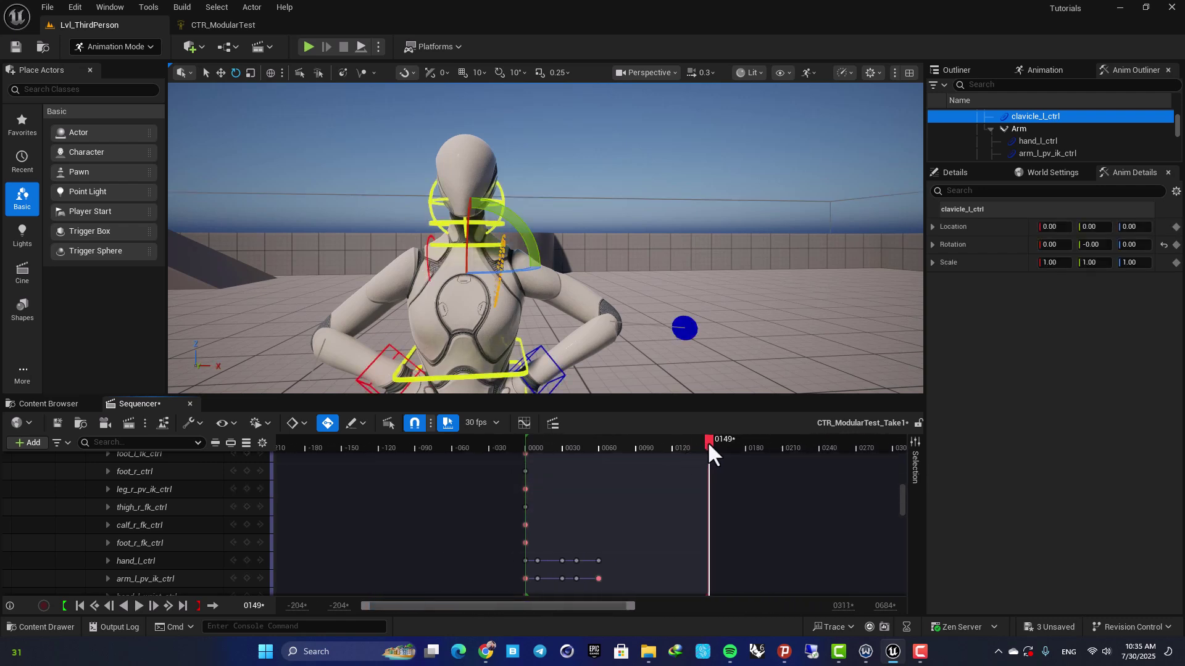
Copy the frame 0 key of clavicle_l_ctrl to frame 60, matching the last arm keys
left_click_drag(709, 442, 599, 468)
scroll(617, 521, "up", 8)
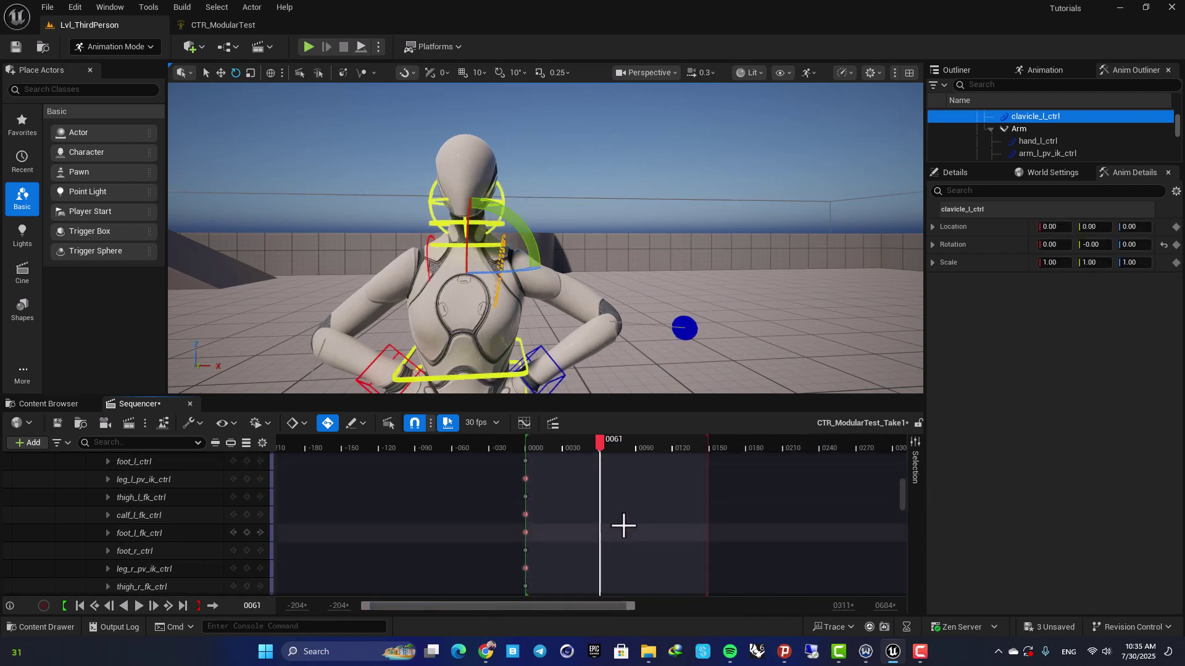
scroll(602, 526, "up", 3, "ctrl")
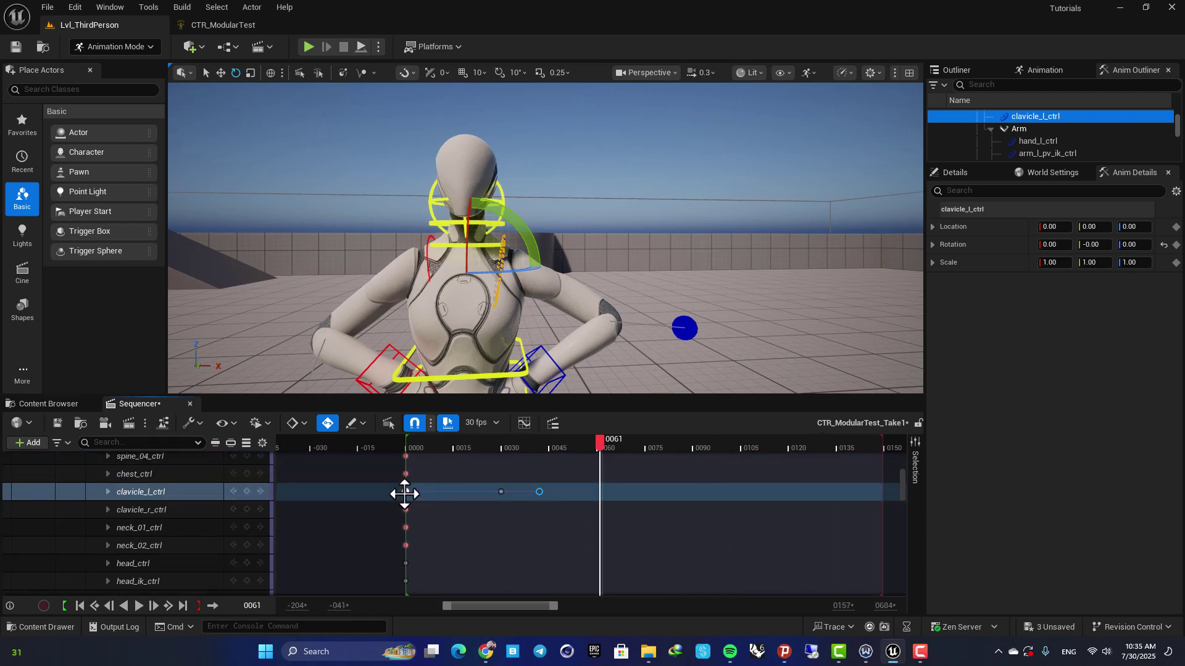
left_click(405, 492)
left_click_drag(407, 440, 597, 484)
scroll(611, 502, "down", 6)
scroll(611, 500, "down", 4)
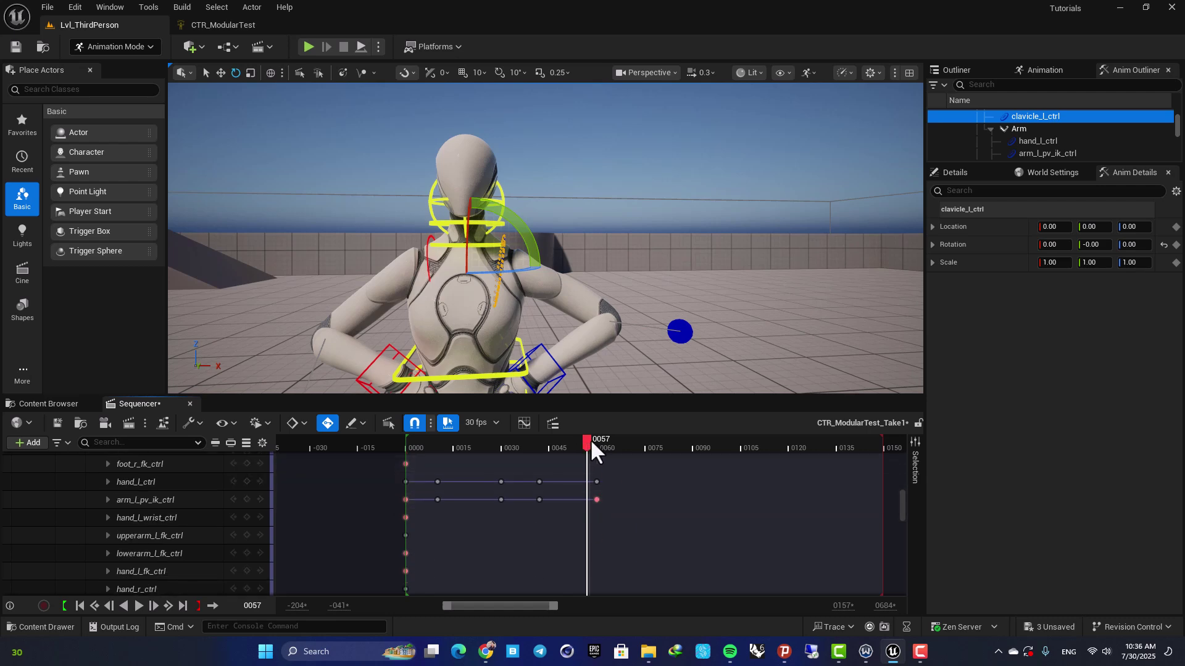
scroll(628, 495, "up", 10)
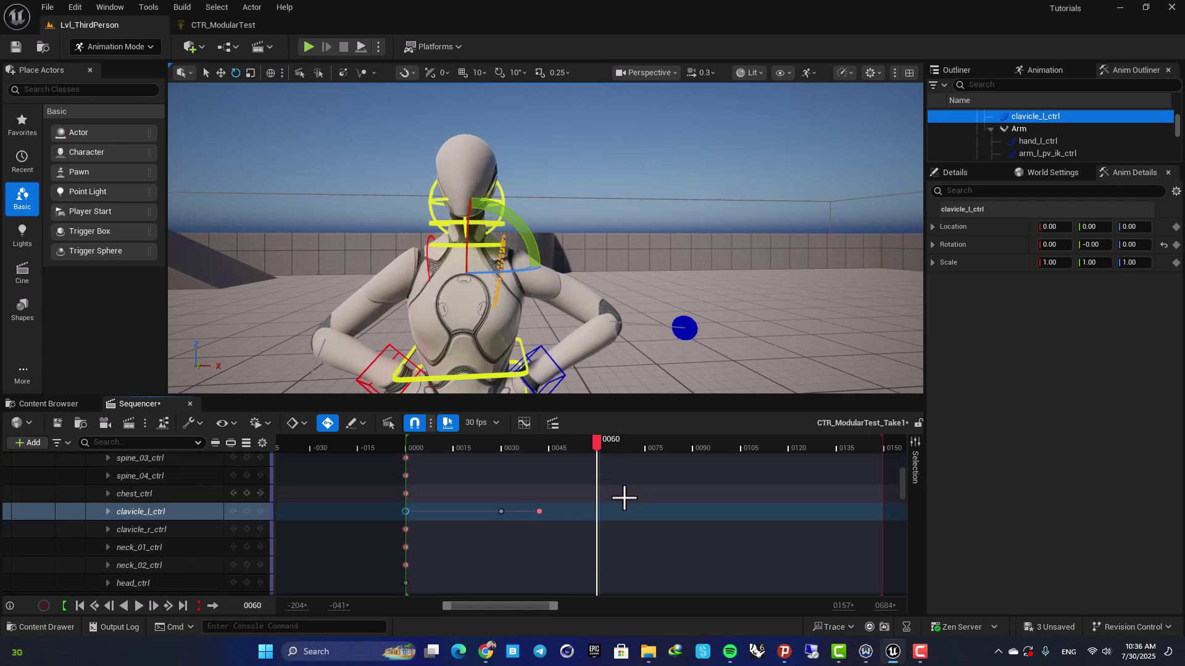
Play the sequence from its start and review the full arm raise and return from behind and from the side
left_click_drag(597, 440, 405, 460)
scroll(516, 528, "down", 3, "ctrl")
scroll(499, 521, "down", 8)
scroll(498, 517, "up", 3)
key("space")
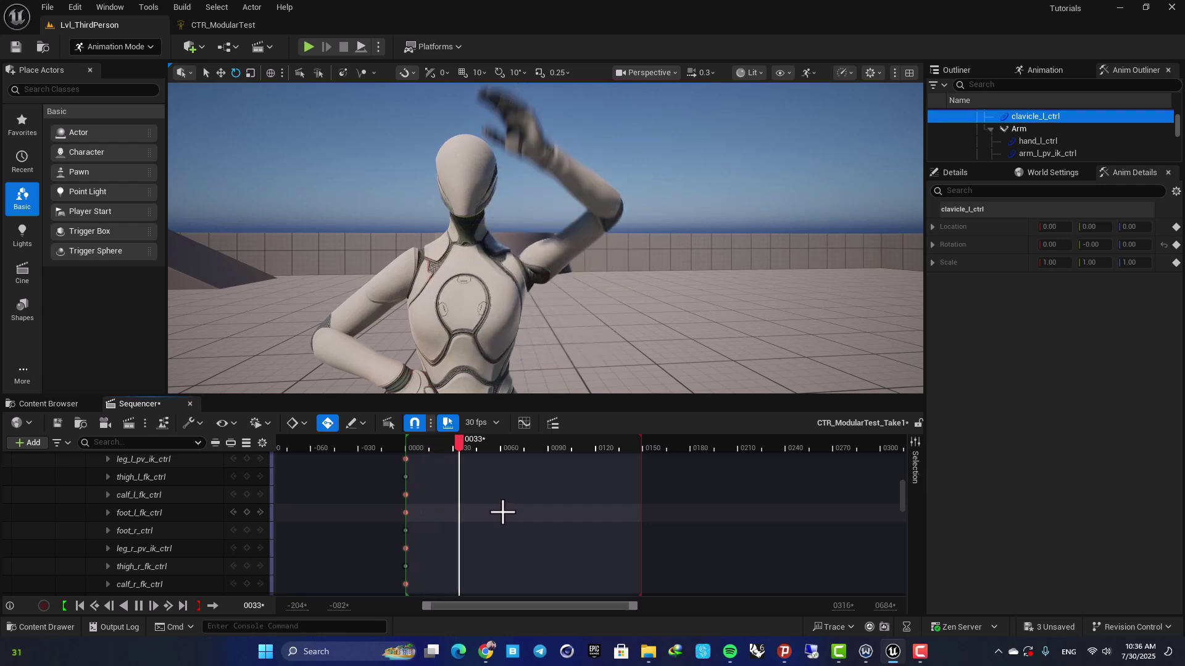
left_click_drag(568, 318, 432, 317, "alt")
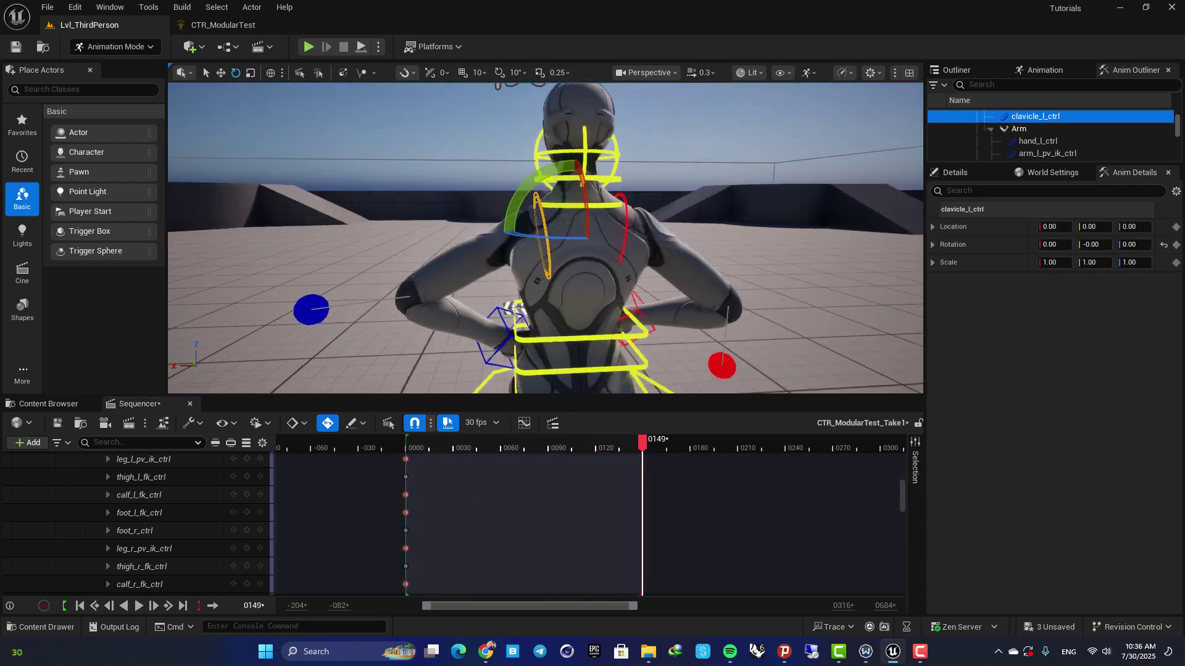
right_click_drag(545, 238, 849, 207)
left_click_drag(629, 443, 409, 450)
Shorten the sequence's playback range so it ends at frame 60, at the last keys
scroll(516, 505, "down", 6)
scroll(515, 505, "down", 3, "ctrl")
scroll(508, 502, "up", 5)
scroll(508, 502, "up", 5)
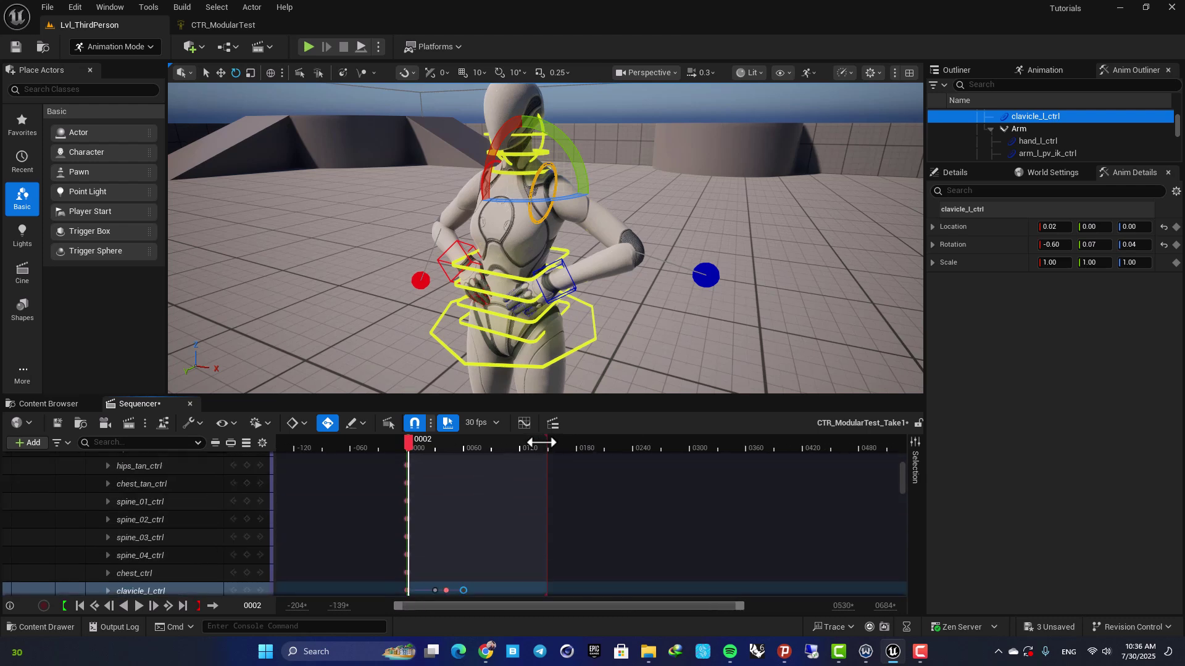
left_click_drag(518, 446, 464, 451)
Bake the CTR_ModularTest track to an animation sequence named AS_Test in the Content folder, with the default export options
scroll(454, 503, "up", 3)
scroll(454, 502, "up", 5)
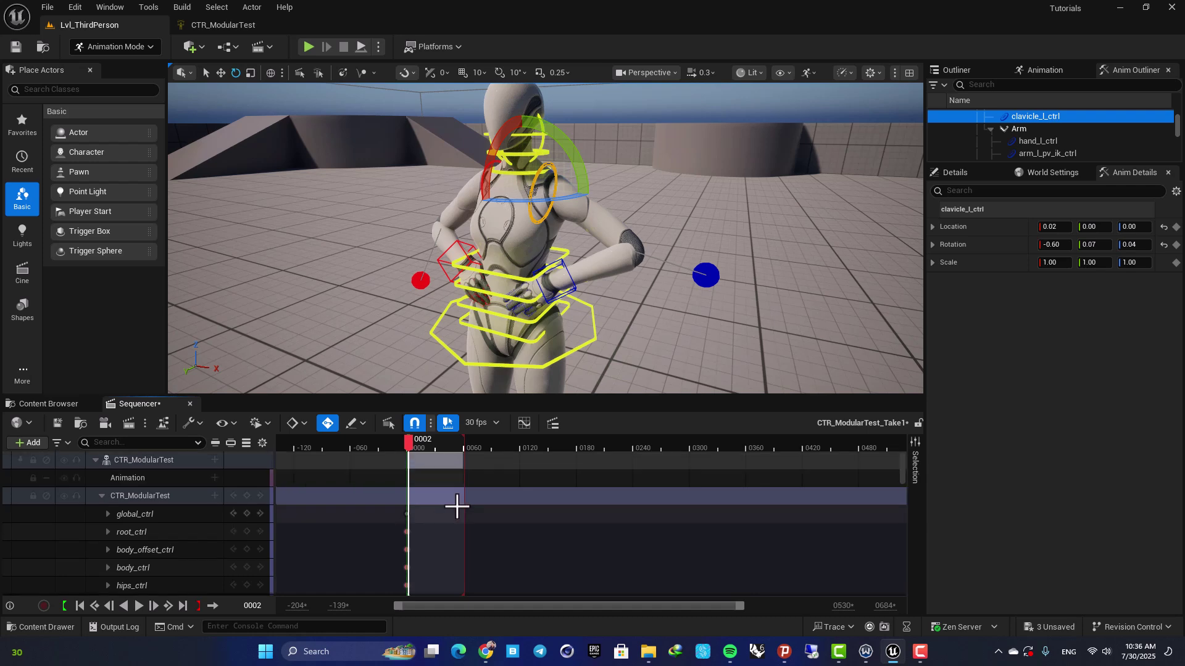
left_click(129, 462)
right_click(128, 459)
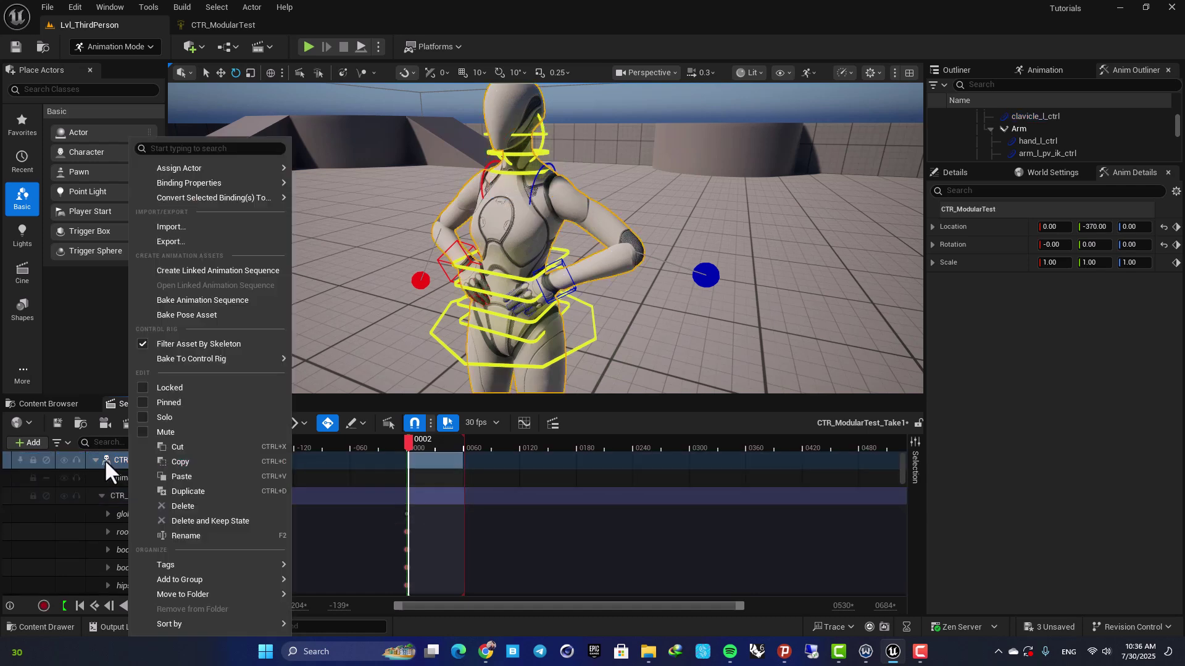
left_click(117, 459)
right_click(144, 459)
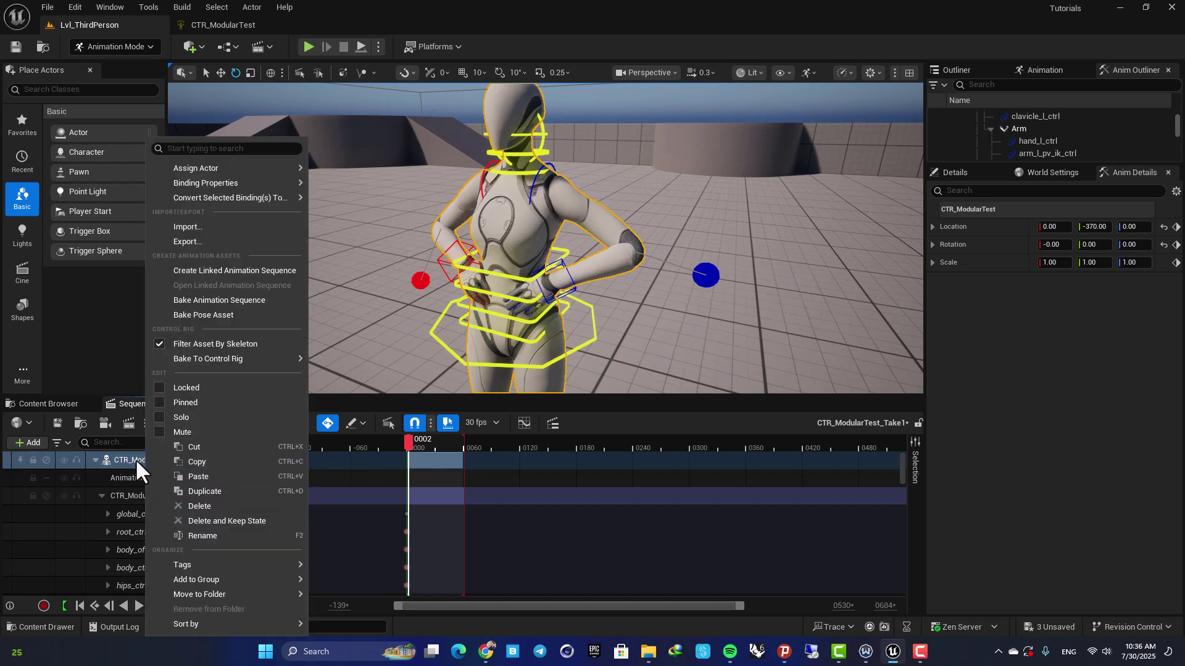
left_click(237, 300)
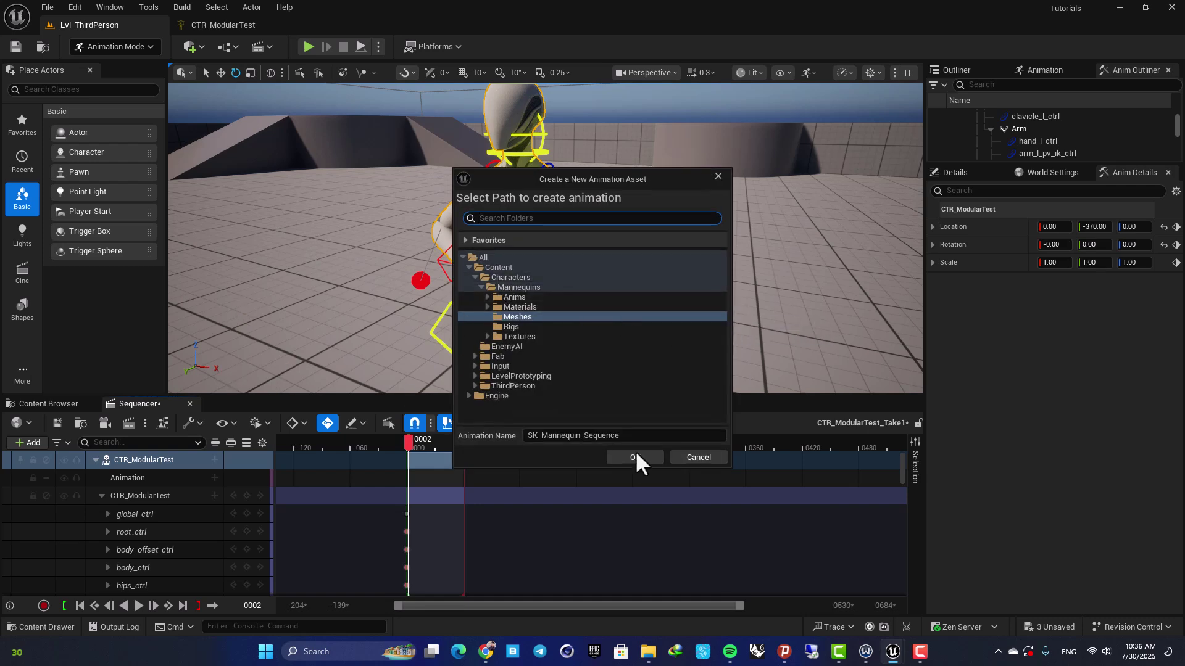
left_click(633, 436)
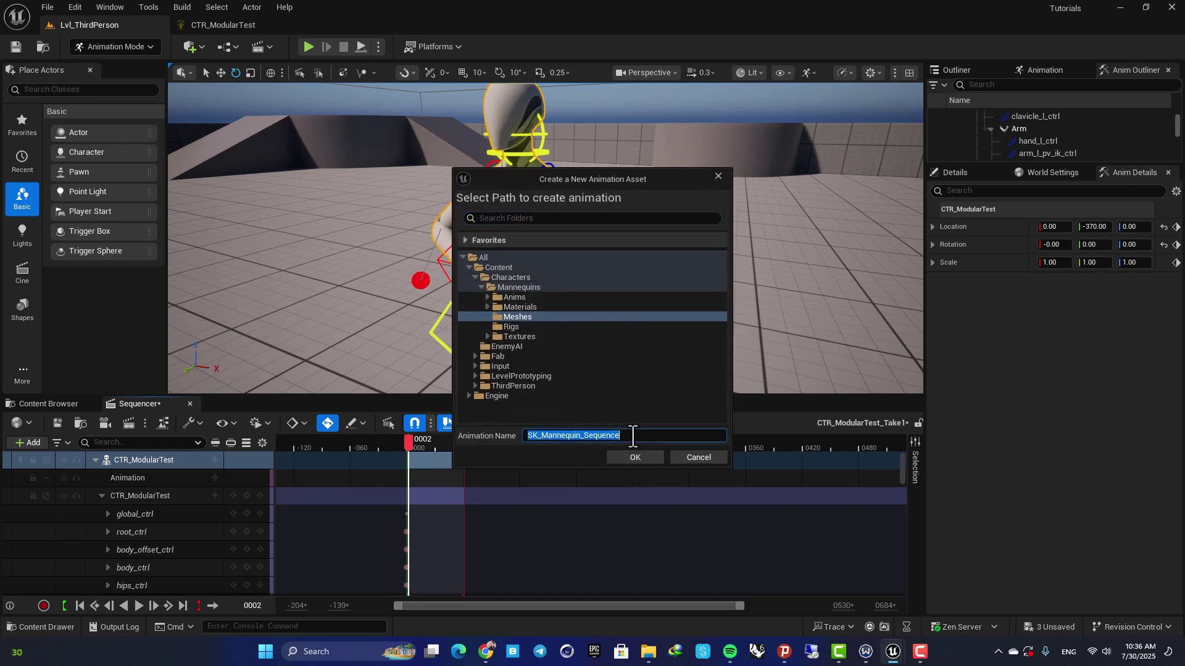
type("AS_Test")
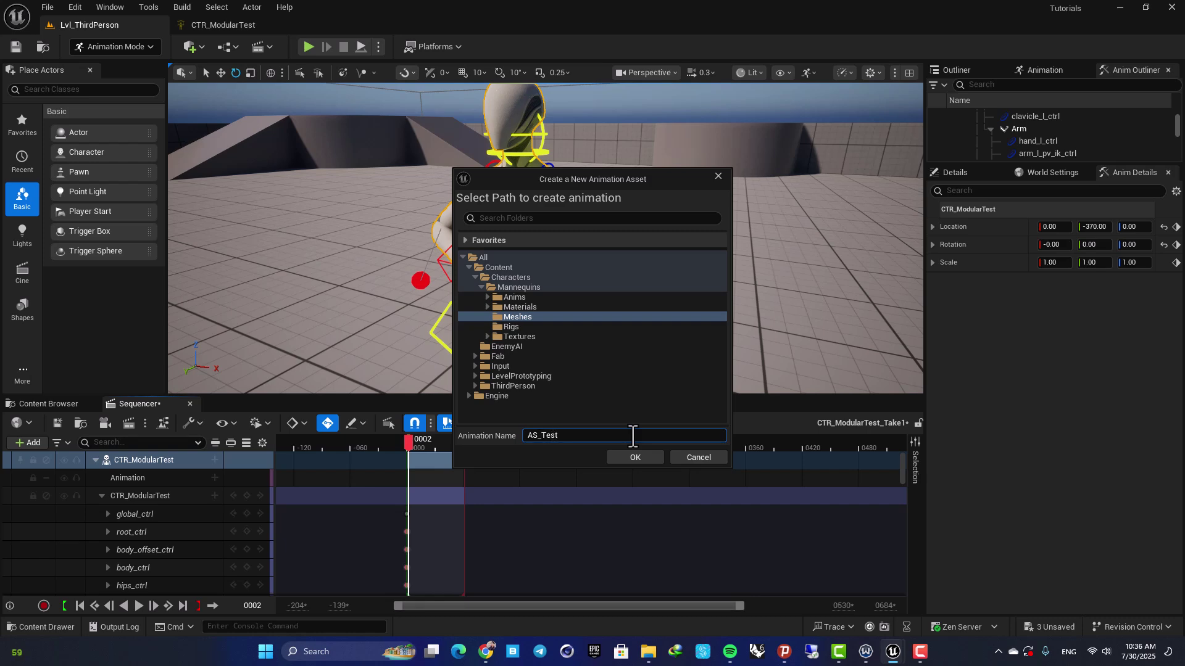
left_click(500, 268)
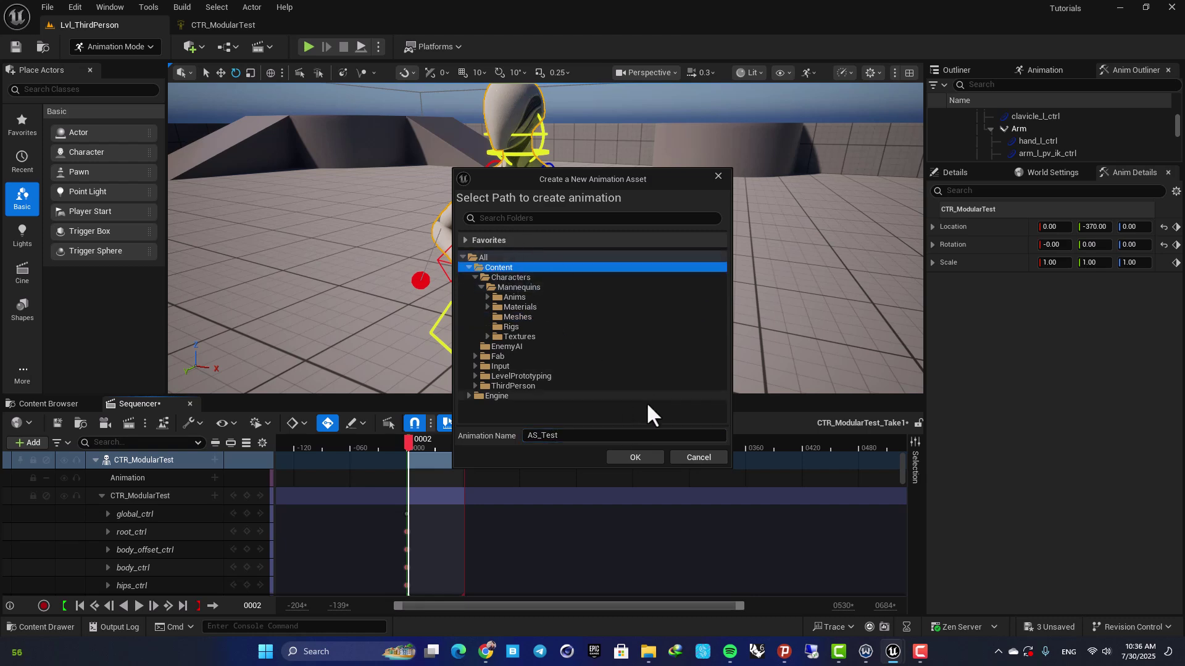
left_click(632, 458)
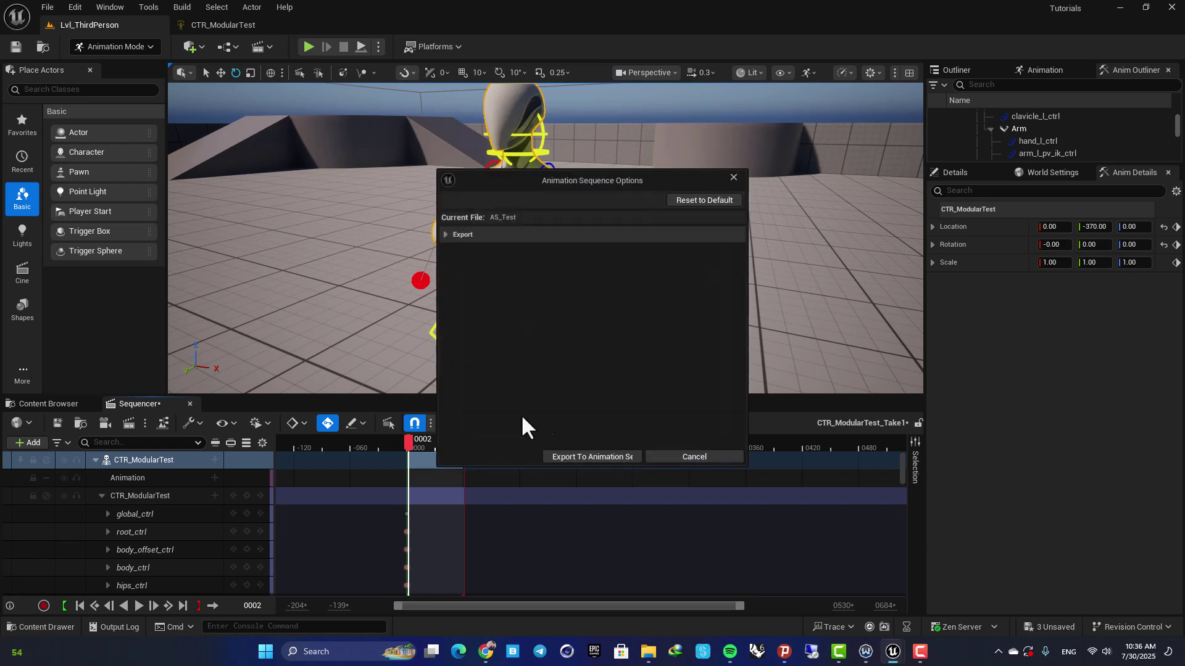
left_click(595, 455)
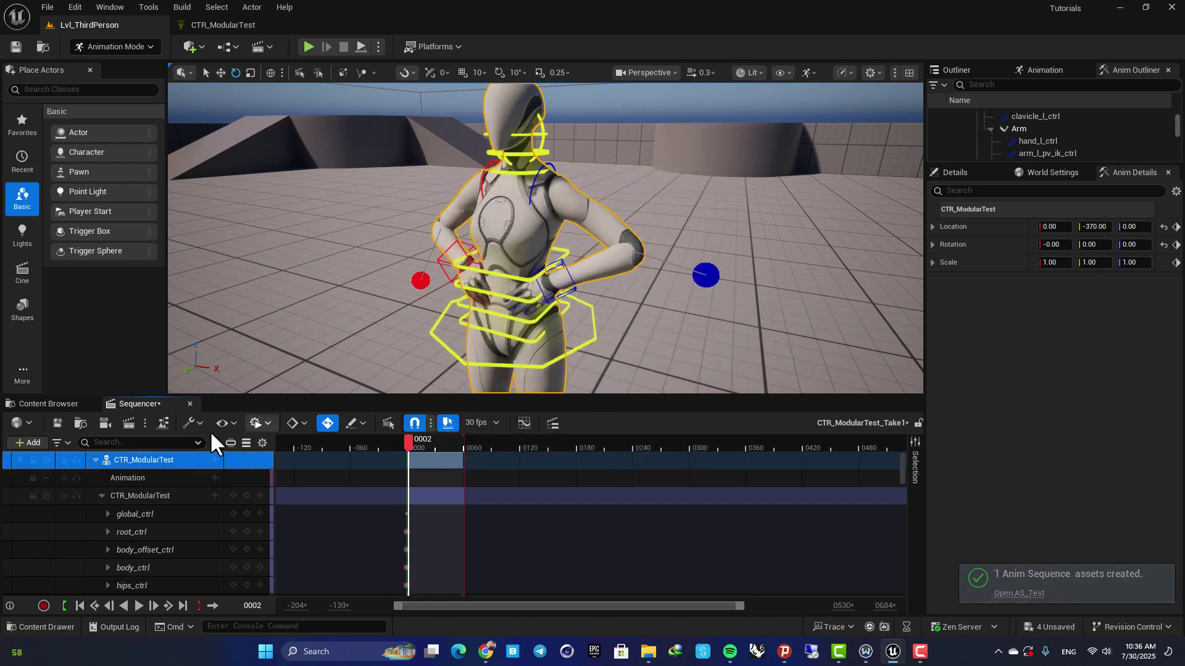
Open the AS_Test animation sequence from the Content folder and review its playback on the mannequin
left_click(44, 404)
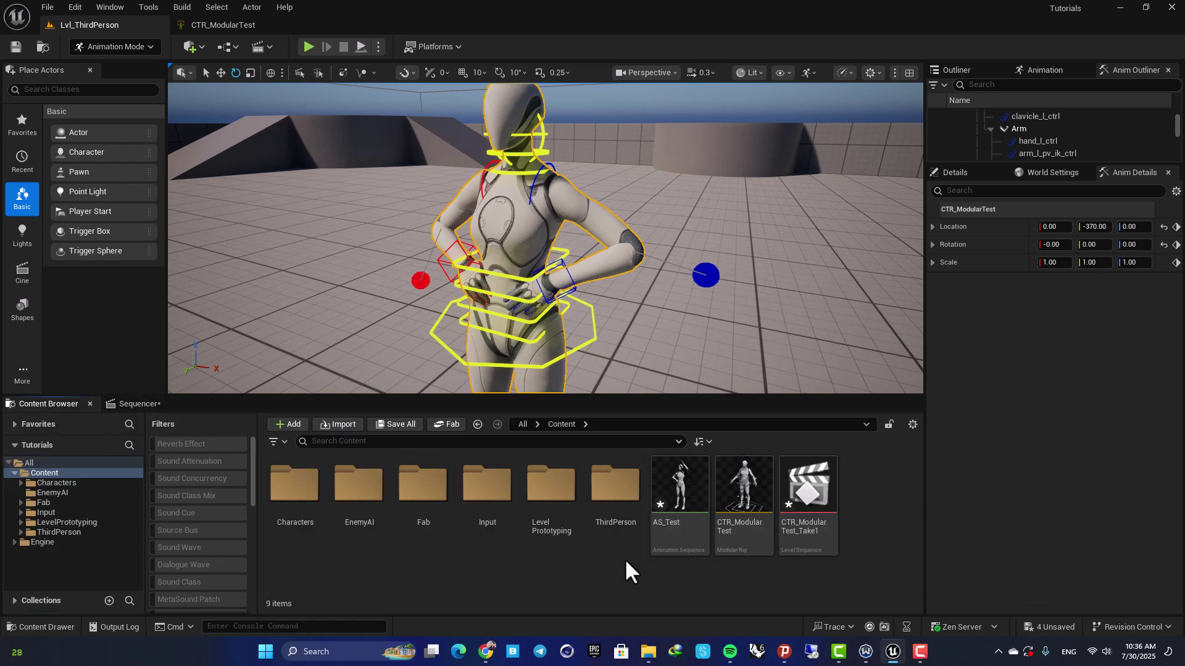
double_click(665, 487)
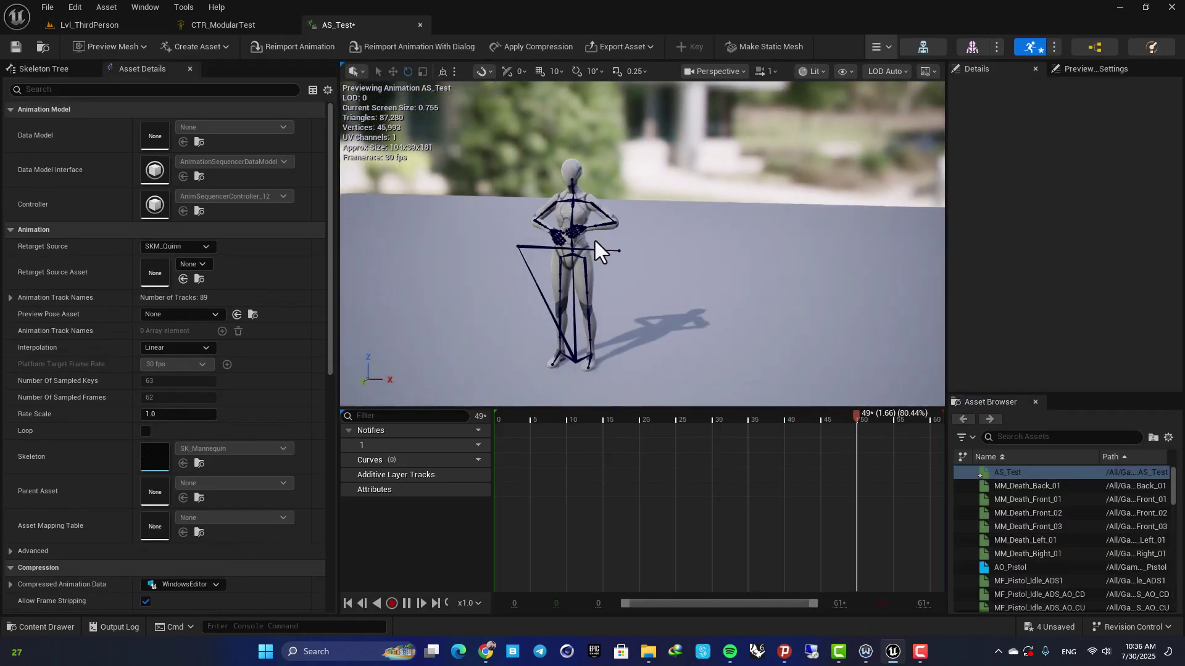
right_click_drag(595, 242, 580, 181)
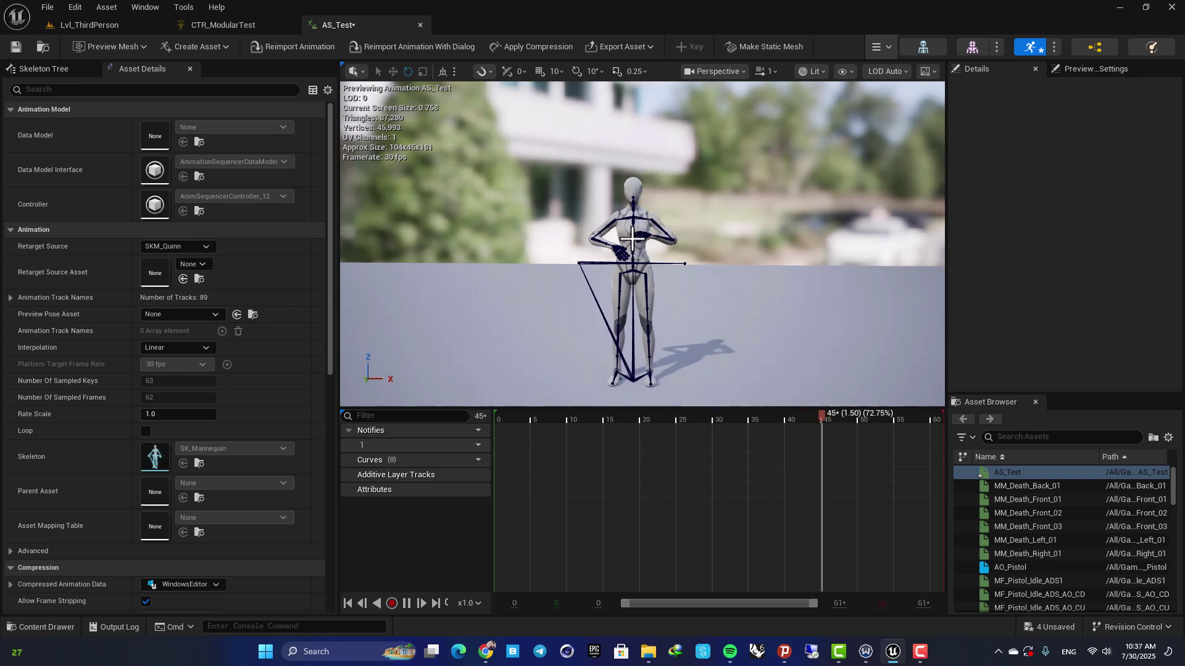
Close the AS_Test and CTR_ModularTest editors and hide the rig controls around the whole mannequin in the level
middle_click(337, 25)
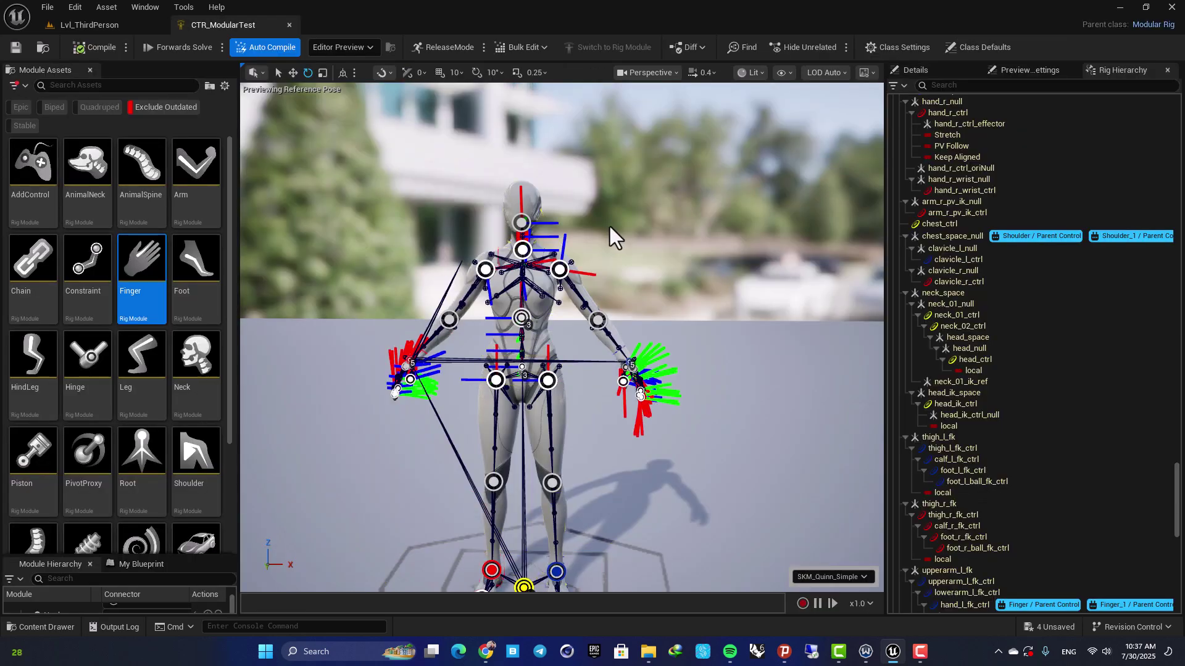
middle_click(249, 20)
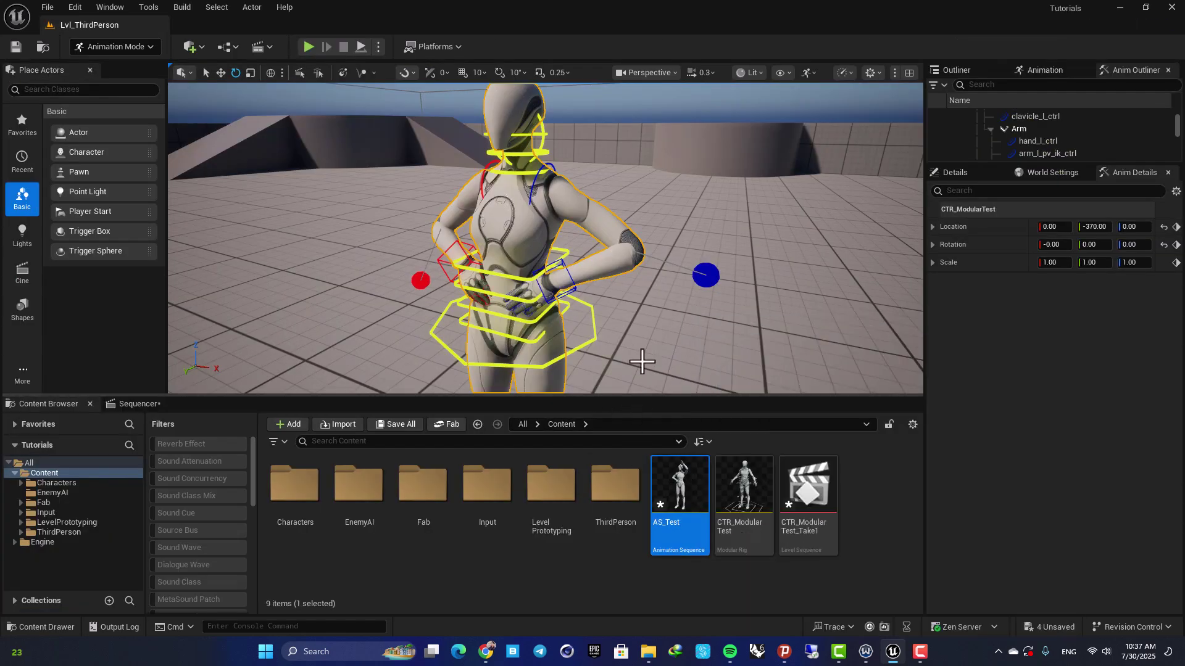
scroll(642, 360, "down", 8)
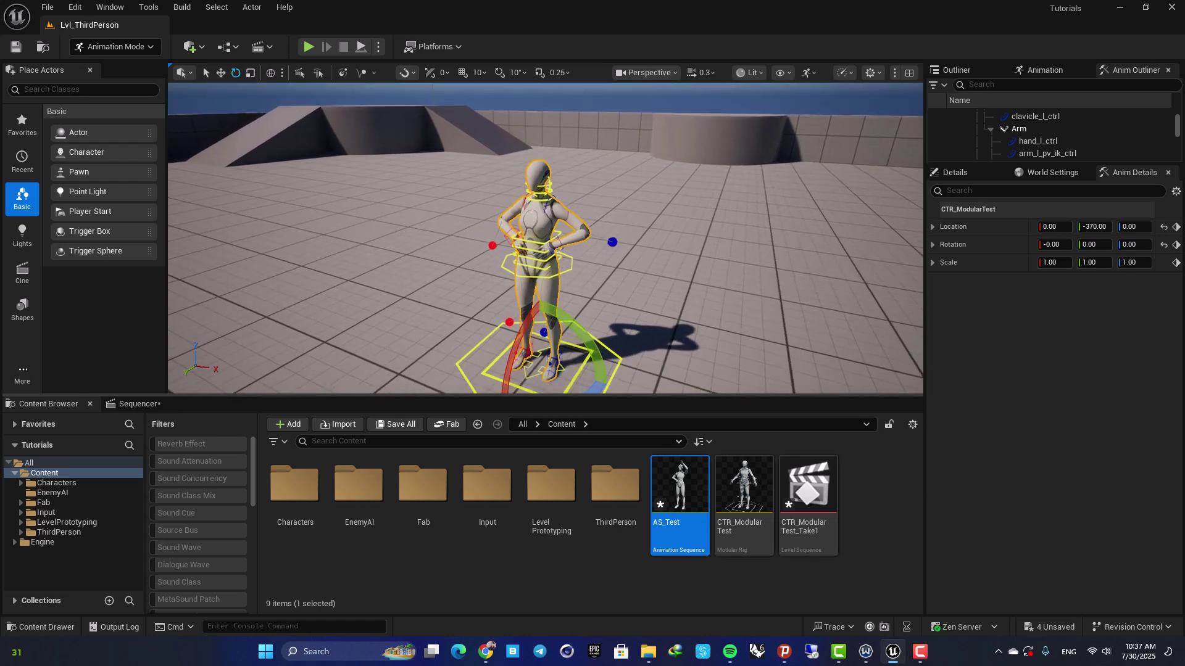
key("g")
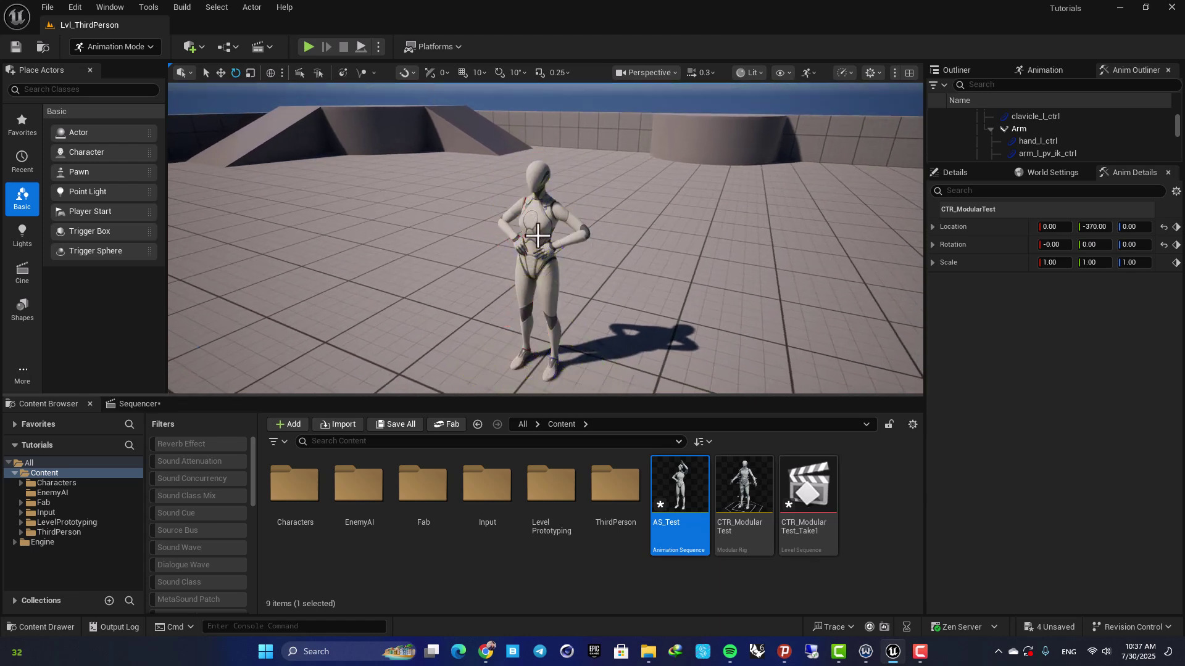